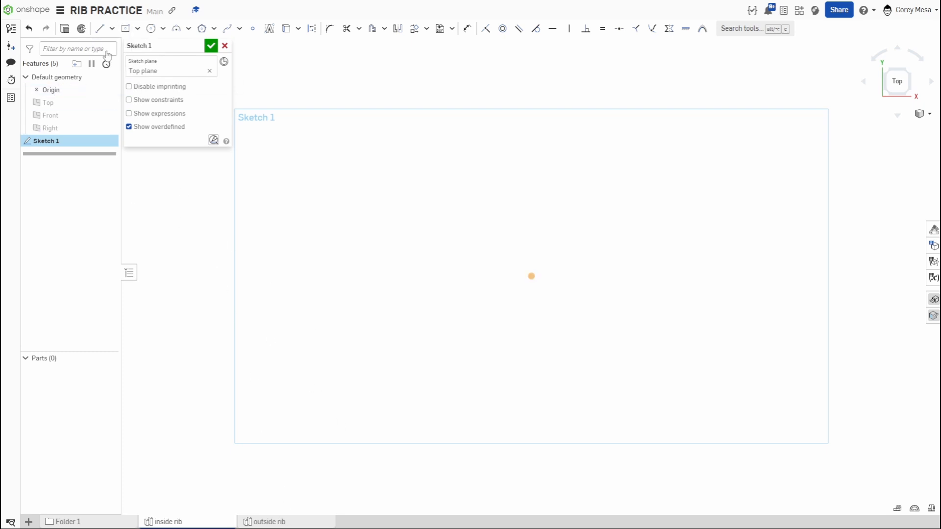
# - Sketch a 10 by 10 in center-point square on the Top plane, centred on the origin
pyautogui.click(126, 31)
pyautogui.click(532, 277)
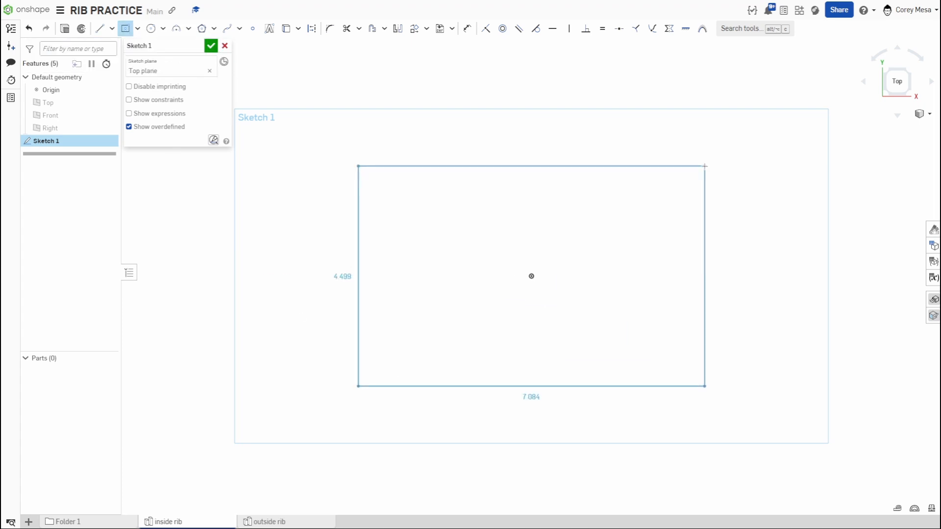
pyautogui.click(696, 142)
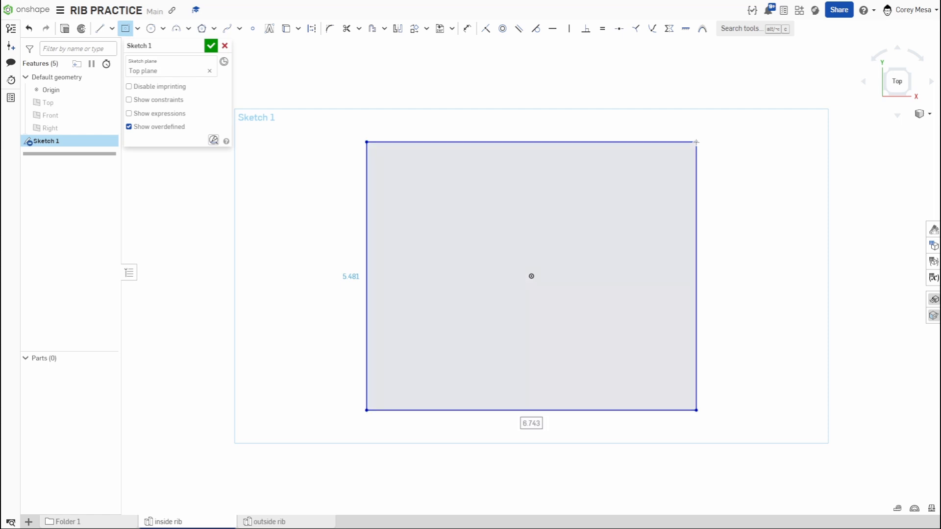
pyautogui.write('10')
pyautogui.press('Tab')
pyautogui.write('10')
pyautogui.press('Return')
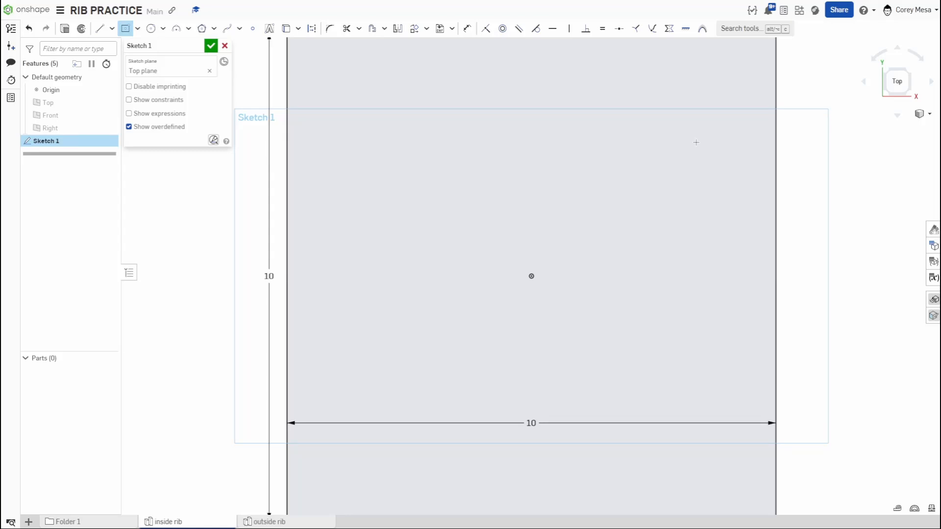
# - Move the square's horizontal 10 in dimension to just below its lower edge
pyautogui.scroll(-5, 691, 147)
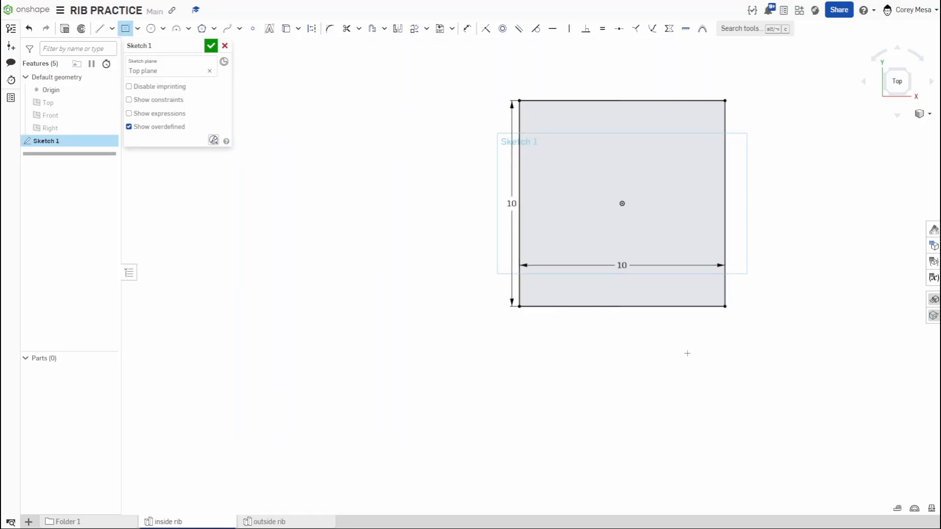
pyautogui.press('Escape')
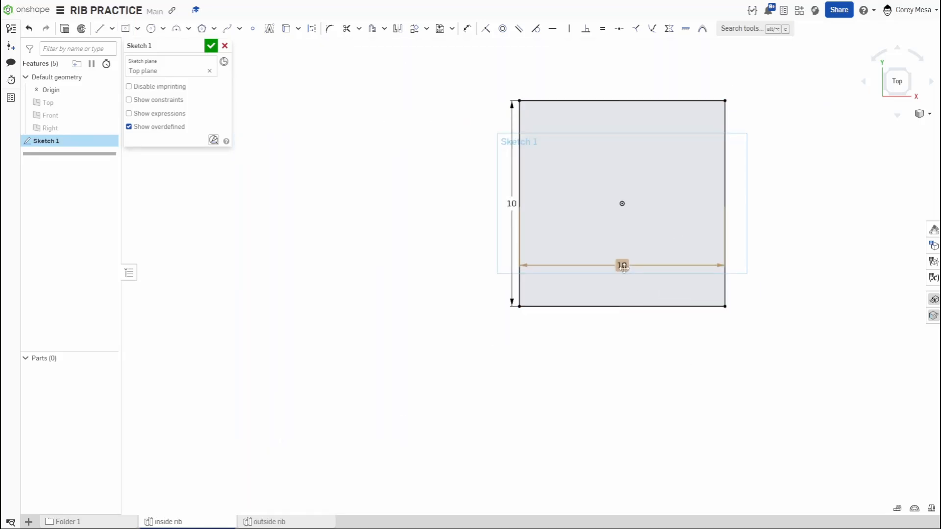
pyautogui.moveTo(622, 265); pyautogui.dragTo(625, 335)
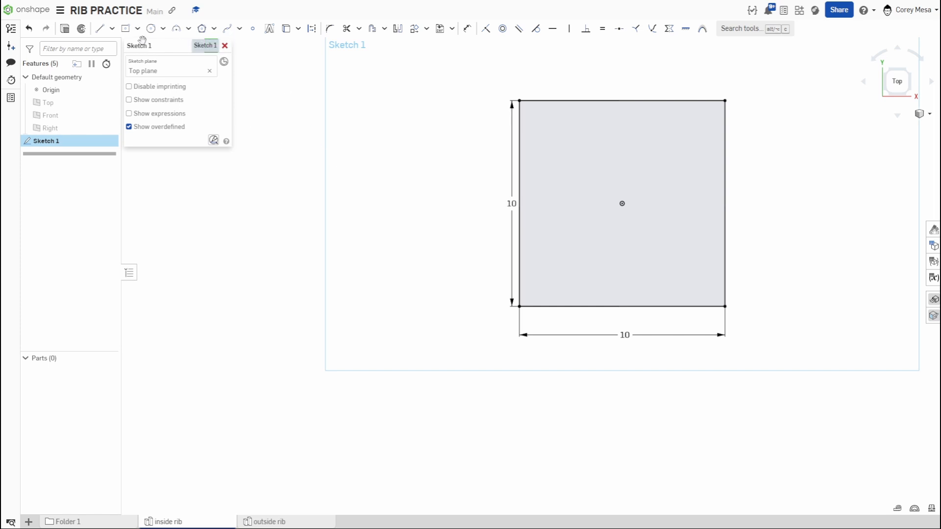
# - Sketch a second center-point square, 8 by 8 in, from the origin inside the first square
pyautogui.press('g')
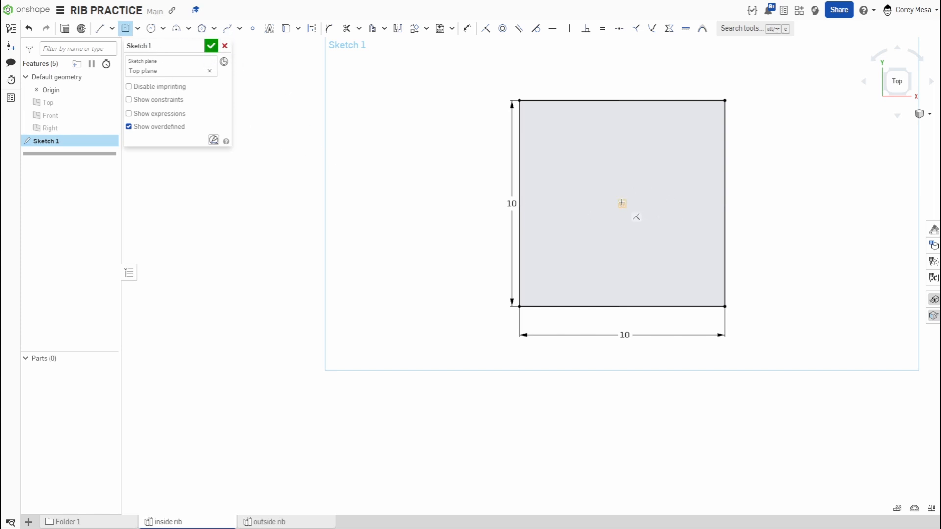
pyautogui.click(622, 203)
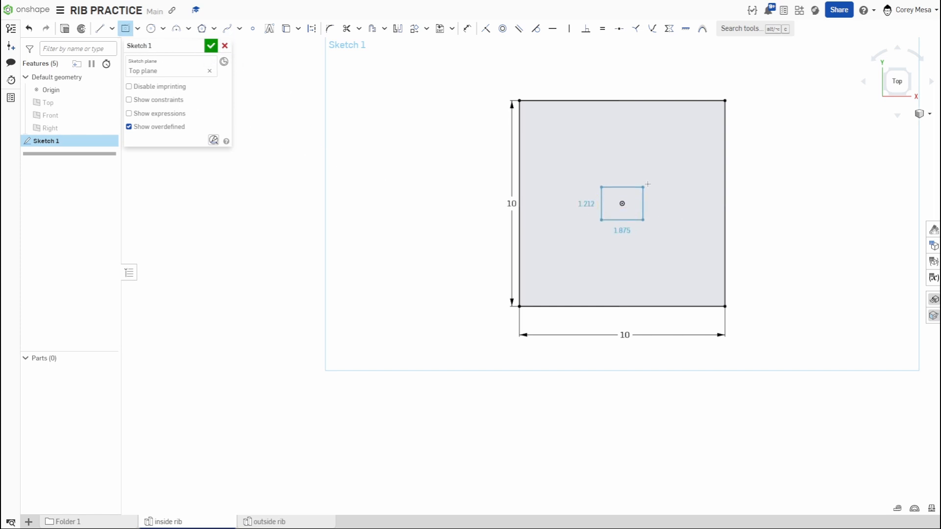
pyautogui.click(690, 137)
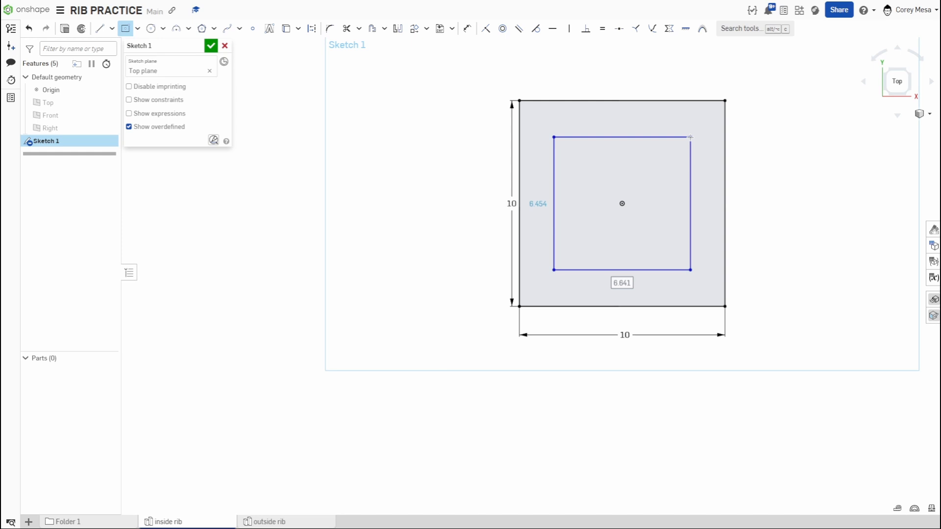
pyautogui.write('8')
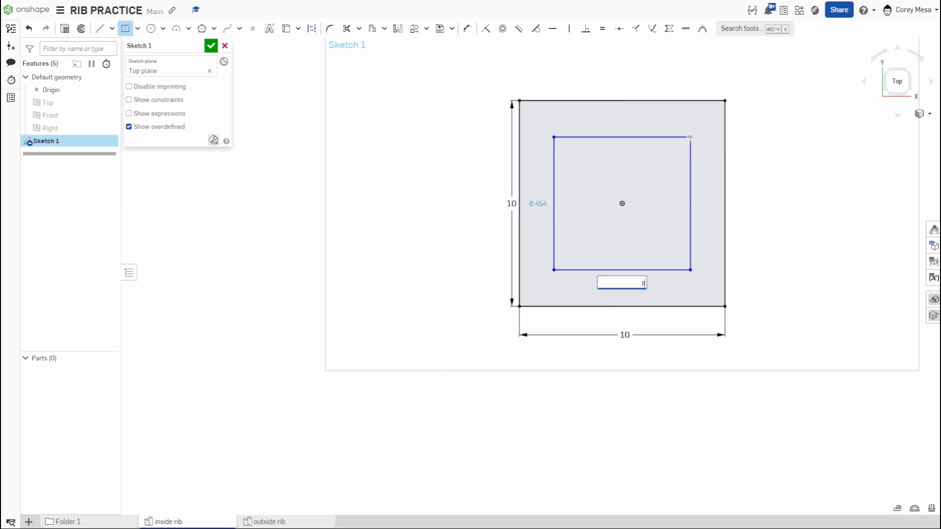
pyautogui.press('Tab')
pyautogui.write('8')
pyautogui.press('Return')
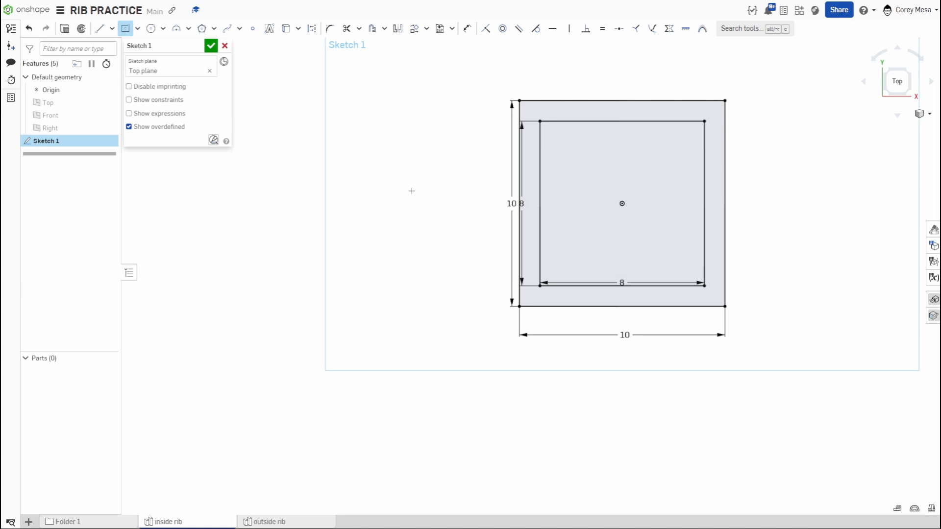
# - Set up a new 1 in blind solid extrude of both the outer frame and the inner square region
pyautogui.hotkey('shift', 'e')
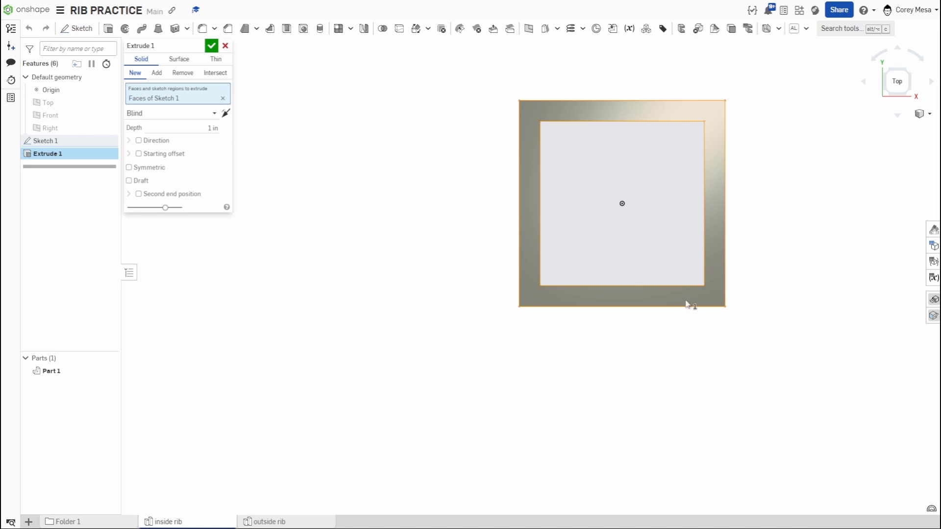
pyautogui.hotkey('shift', '7')
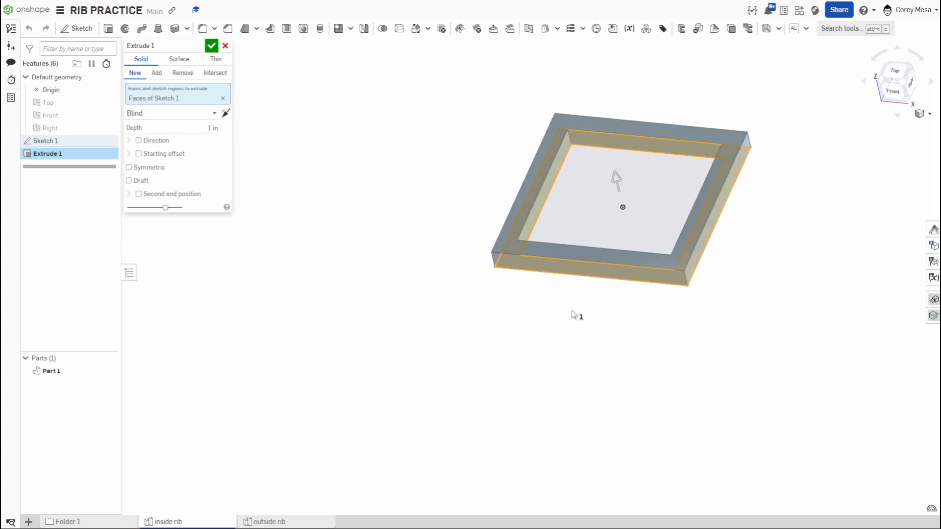
pyautogui.click(572, 216)
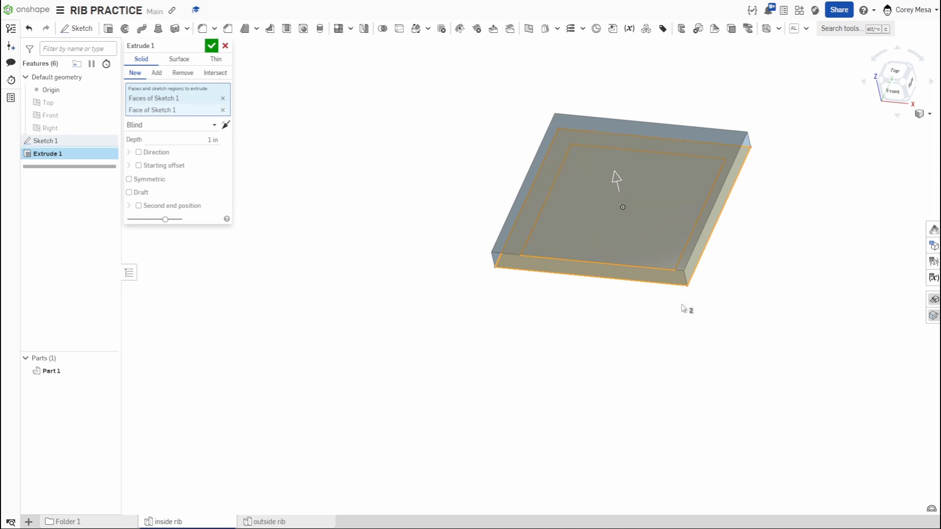
# - Flip the extrude direction downward, check it against the default planes, and accept the extrude
pyautogui.moveTo(685, 308)
pyautogui.mouseDown(button='right')
pyautogui.moveTo(695, 292)
pyautogui.moveTo(680, 300)
pyautogui.mouseUp(button='right')
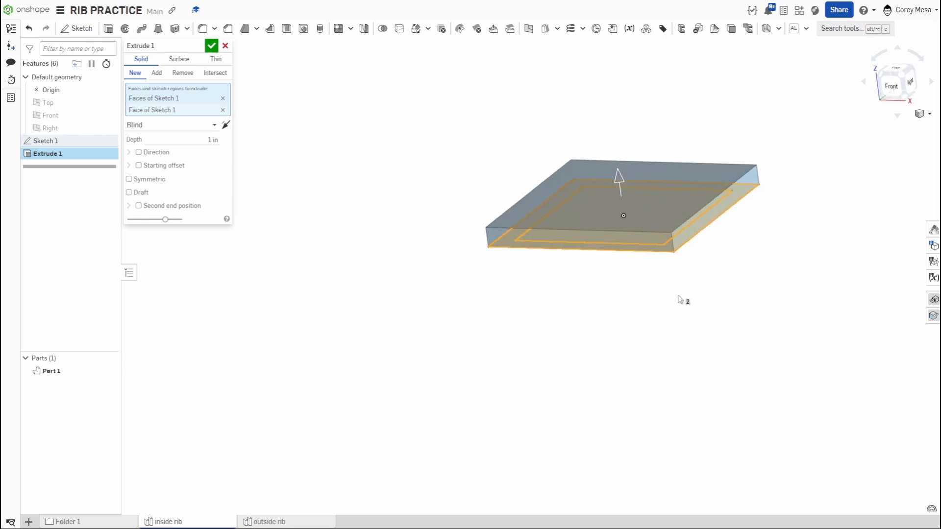
pyautogui.click(616, 176)
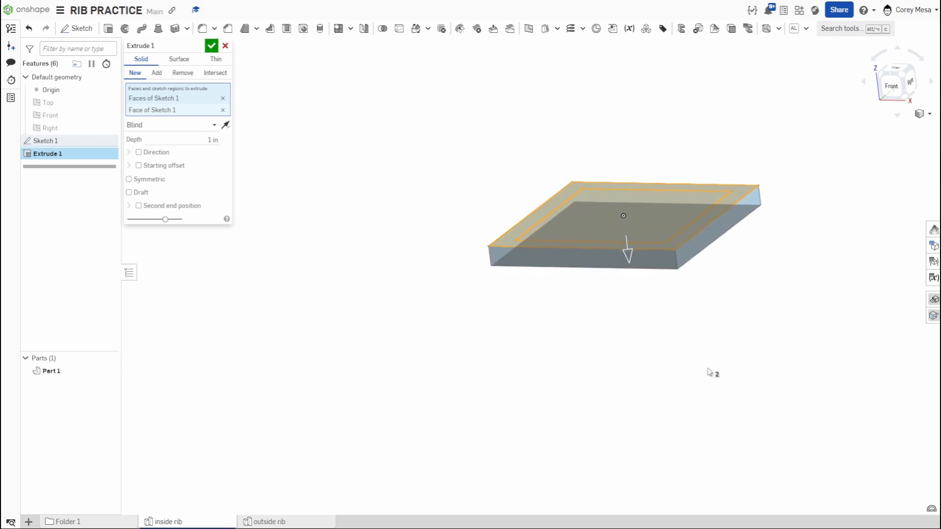
pyautogui.moveTo(709, 373)
pyautogui.mouseDown(button='right')
pyautogui.moveTo(717, 356)
pyautogui.moveTo(718, 366)
pyautogui.mouseUp(button='right')
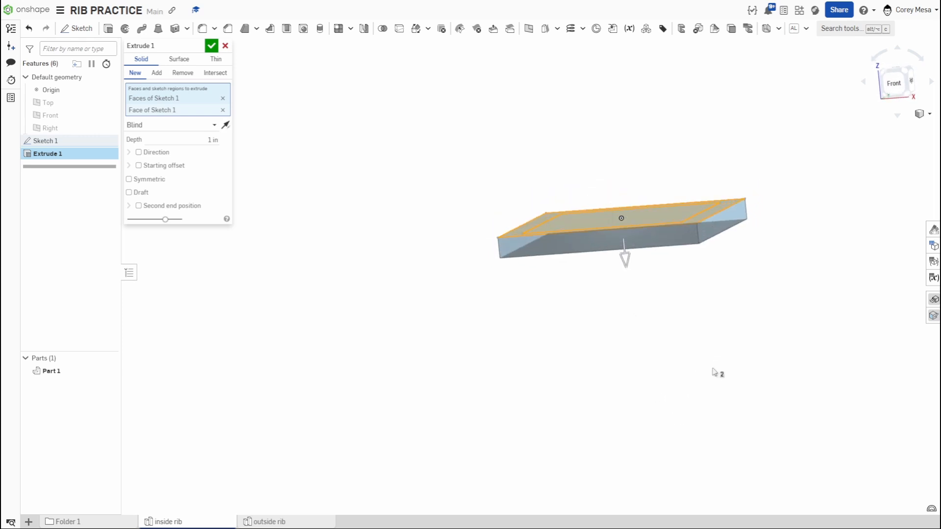
pyautogui.press('p')
pyautogui.scroll(3, 668, 230)
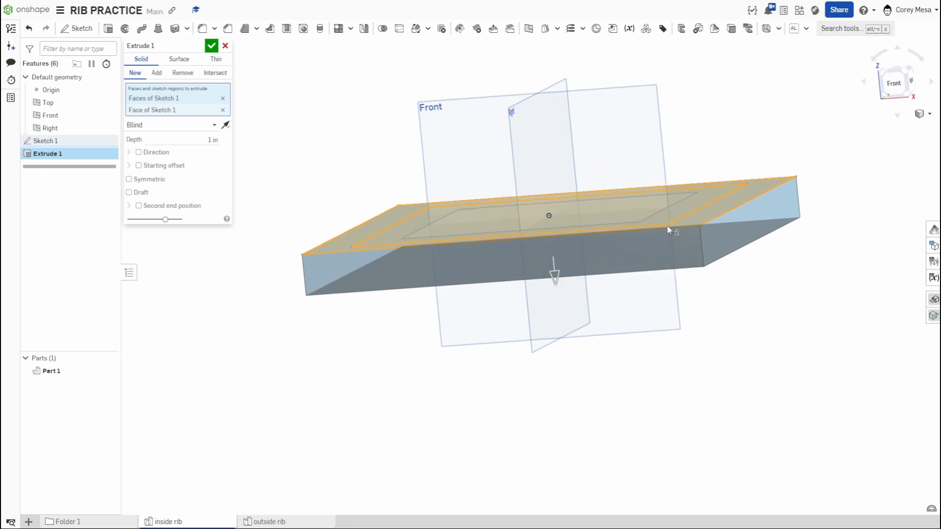
pyautogui.scroll(4, 667, 229)
pyautogui.scroll(-2, 647, 227)
pyautogui.moveTo(572, 224); pyautogui.dragTo(650, 225, button='middle')
pyautogui.moveTo(645, 229)
pyautogui.mouseDown(button='right')
pyautogui.moveTo(651, 224)
pyautogui.moveTo(578, 297)
pyautogui.moveTo(582, 306)
pyautogui.moveTo(652, 291)
pyautogui.mouseUp(button='right')
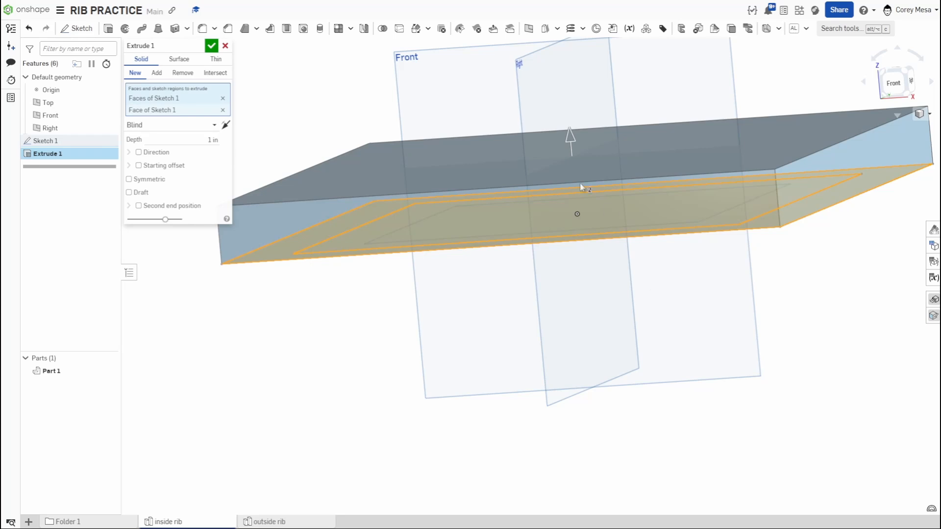
pyautogui.click(573, 139)
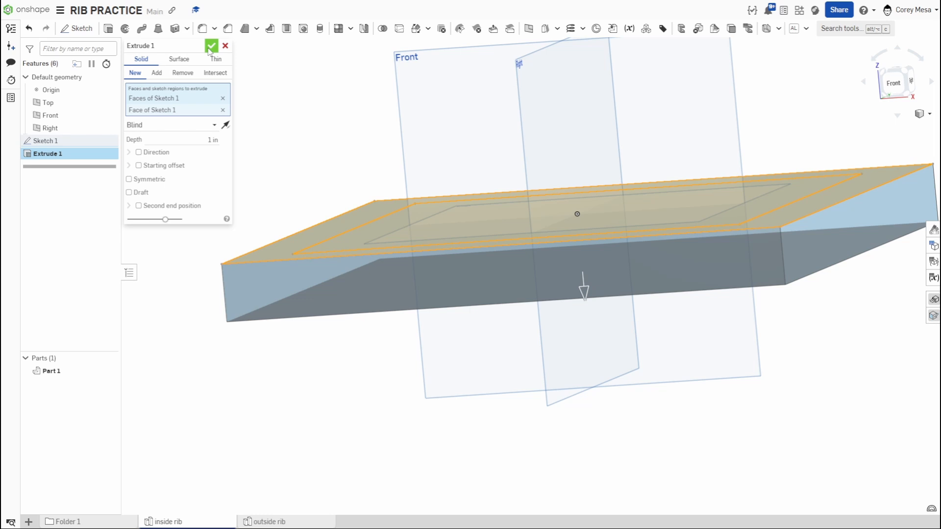
pyautogui.click(211, 46)
# - Hide the default planes and show Sketch 1 again on the slab
pyautogui.hotkey('shift', '7')
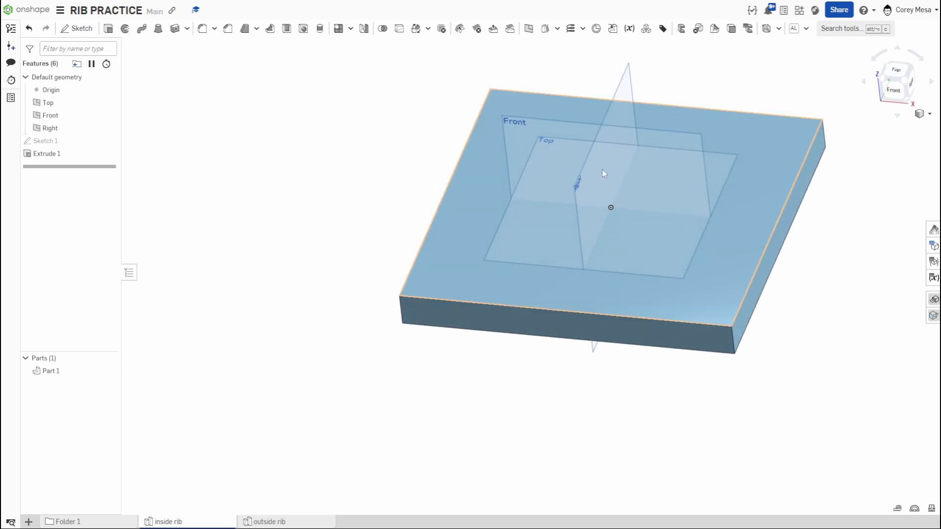
pyautogui.press('p')
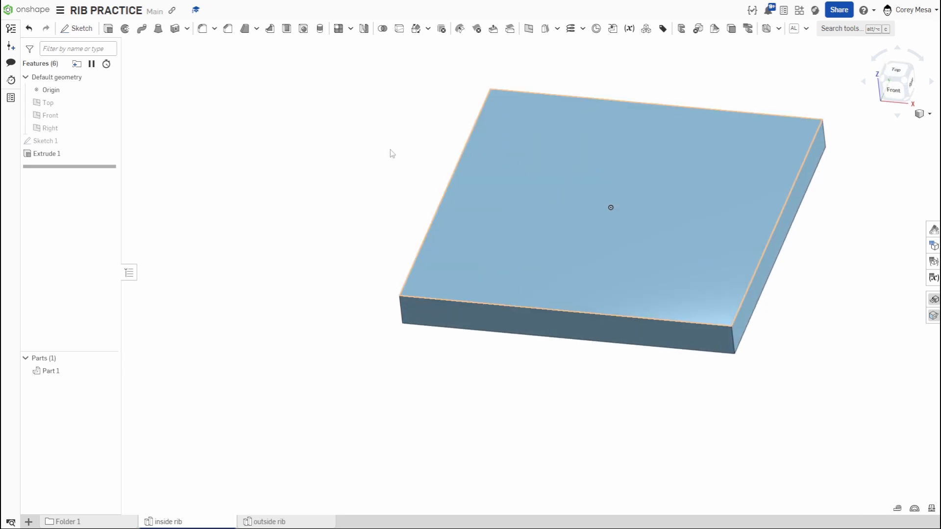
pyautogui.click(109, 141)
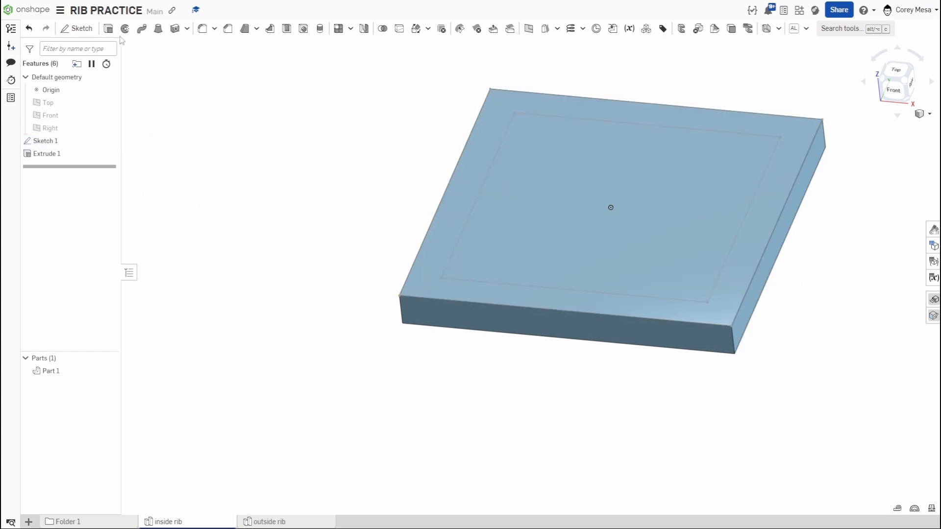
# - Extrude only the outer frame region of Sketch 1 upward by 5 in, adding it to Part 1
pyautogui.click(109, 29)
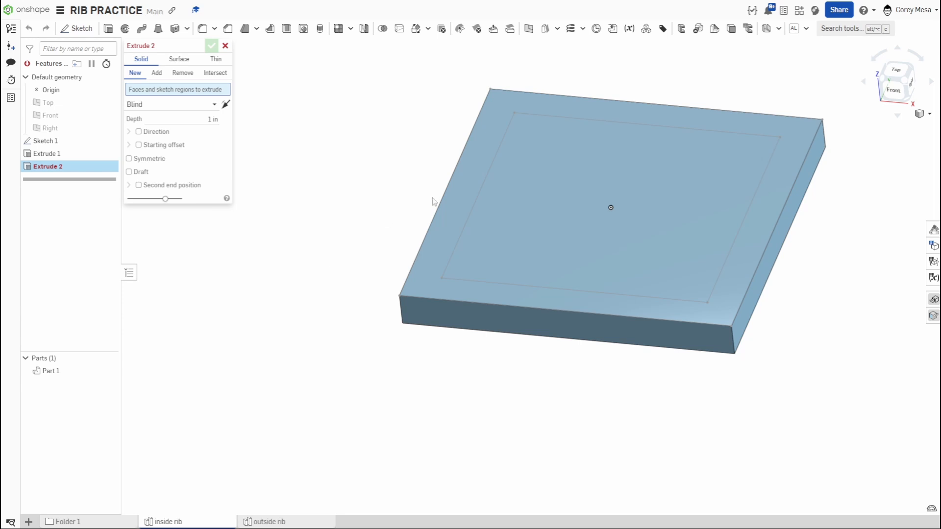
pyautogui.click(466, 189)
pyautogui.moveTo(630, 368); pyautogui.dragTo(668, 357, button='right')
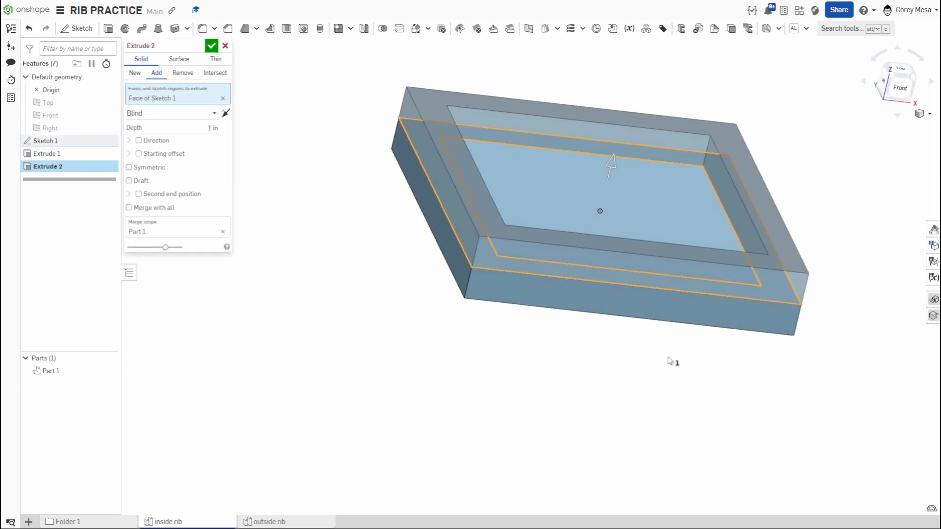
pyautogui.click(214, 128)
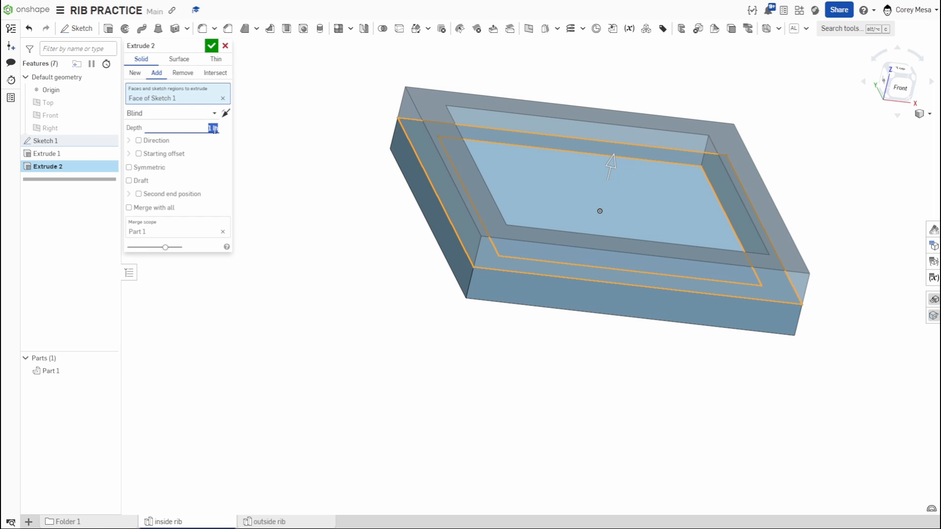
pyautogui.write('5')
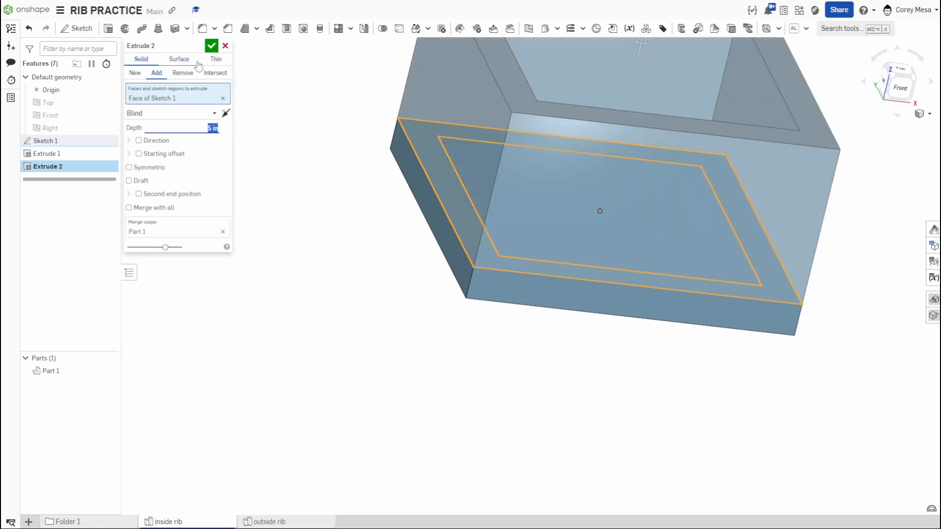
pyautogui.click(212, 46)
# - Hide Sketch 1 so only the solid box is displayed
pyautogui.scroll(-3, 708, 281)
pyautogui.moveTo(815, 249)
pyautogui.mouseDown(button='right')
pyautogui.moveTo(794, 287)
pyautogui.moveTo(803, 237)
pyautogui.moveTo(781, 219)
pyautogui.moveTo(781, 228)
pyautogui.mouseUp(button='right')
pyautogui.click(109, 140)
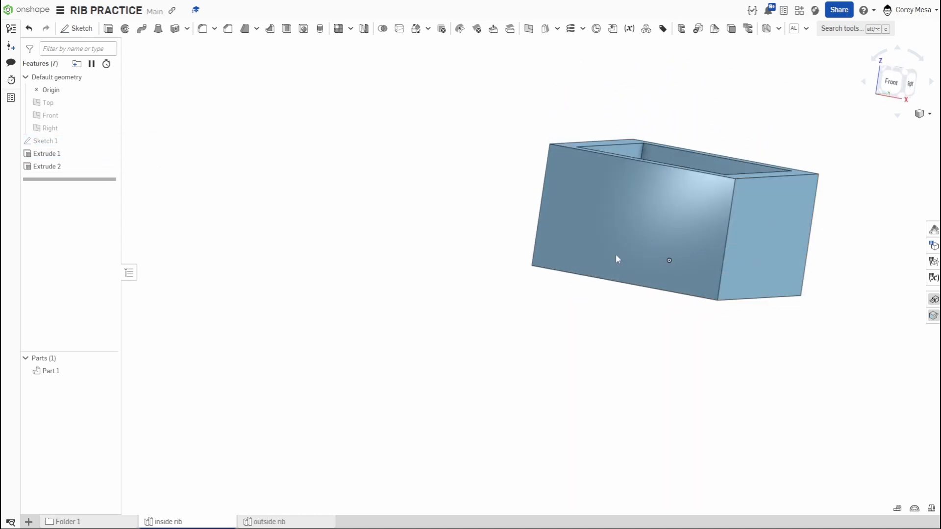
# - Start a new sketch on the top rim face of the box
pyautogui.moveTo(616, 254)
pyautogui.mouseDown(button='right')
pyautogui.moveTo(750, 279)
pyautogui.moveTo(782, 322)
pyautogui.moveTo(726, 327)
pyautogui.moveTo(598, 367)
pyautogui.moveTo(666, 318)
pyautogui.moveTo(605, 334)
pyautogui.mouseUp(button='right')
pyautogui.scroll(-2, 743, 282)
pyautogui.moveTo(798, 261); pyautogui.dragTo(796, 290, button='right')
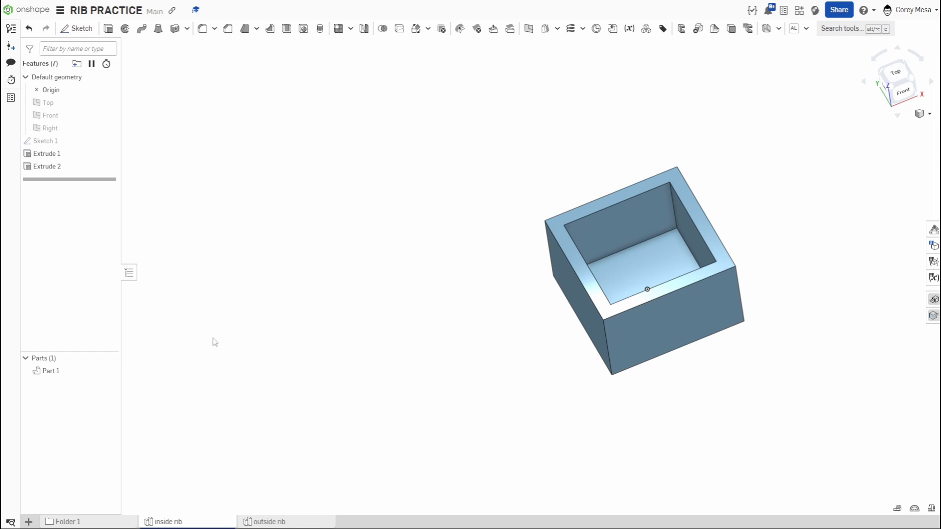
pyautogui.moveTo(829, 248); pyautogui.dragTo(682, 234, button='right')
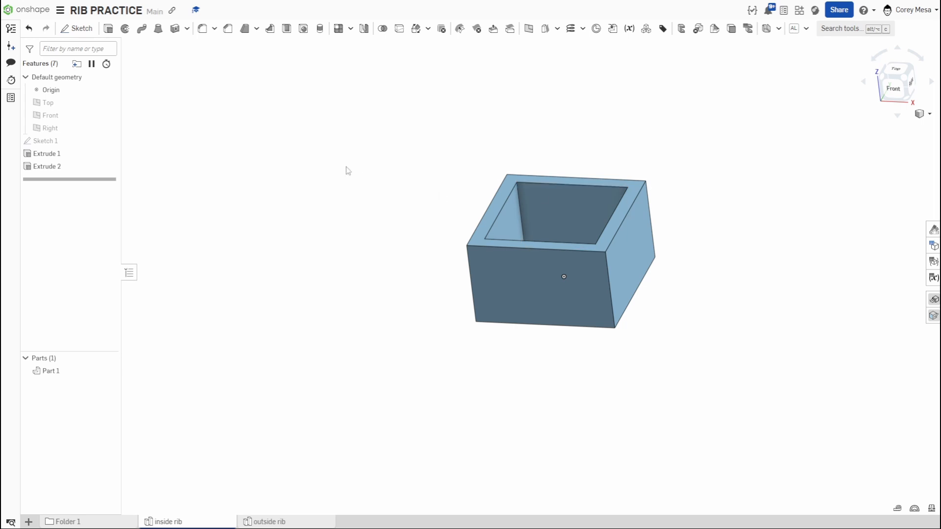
pyautogui.click(77, 29)
pyautogui.scroll(3, 497, 185)
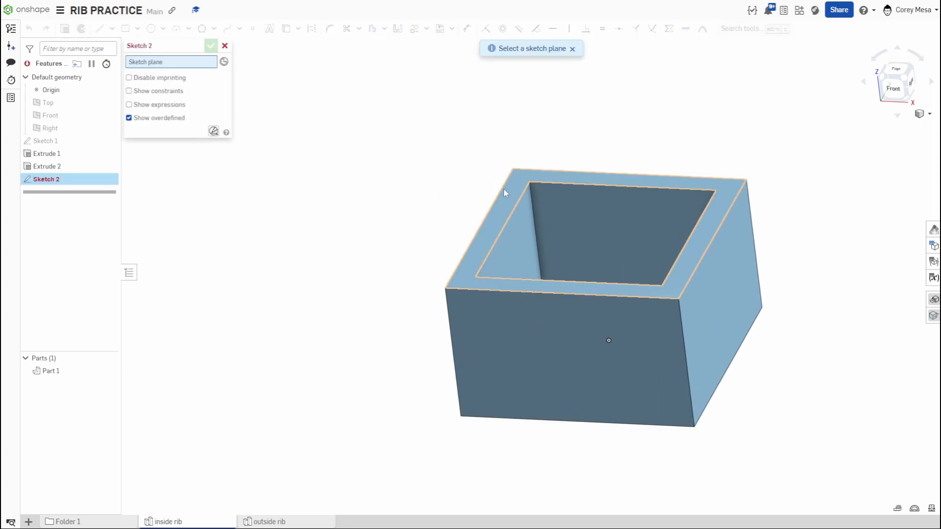
pyautogui.click(510, 193)
# - Examine the new sketch plane on the box's rim and orient the view normal to it
pyautogui.moveTo(511, 195); pyautogui.dragTo(663, 248, button='right')
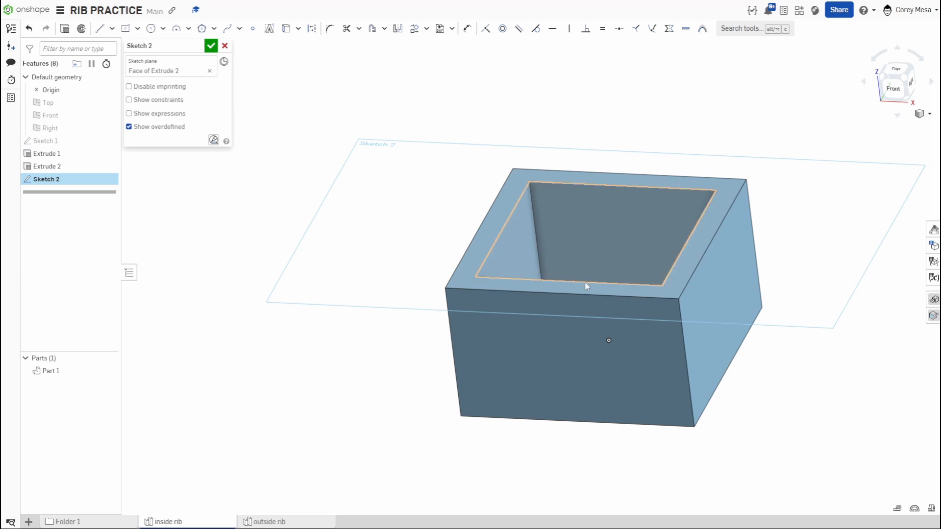
pyautogui.moveTo(584, 284)
pyautogui.mouseDown(button='right')
pyautogui.moveTo(640, 279)
pyautogui.moveTo(616, 273)
pyautogui.mouseUp(button='right')
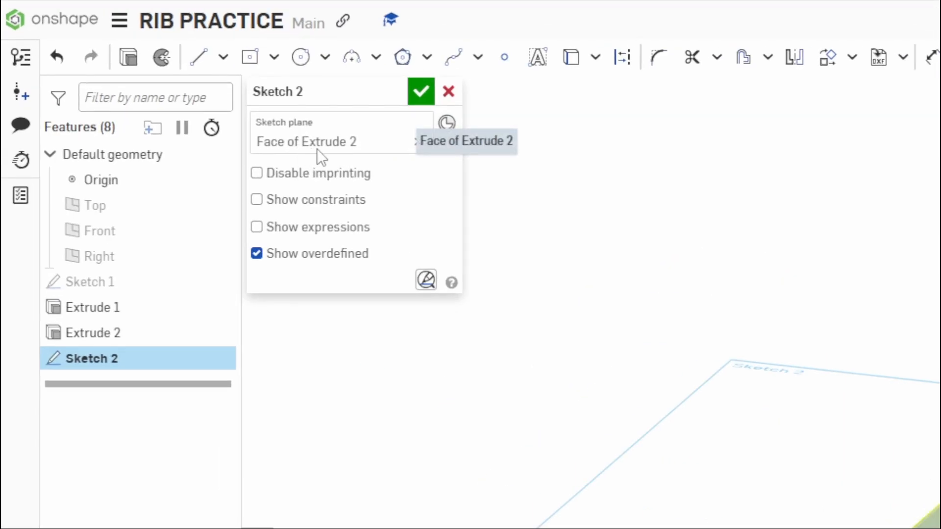
pyautogui.scroll(3, 476, 241)
pyautogui.moveTo(482, 248); pyautogui.dragTo(493, 245, button='right')
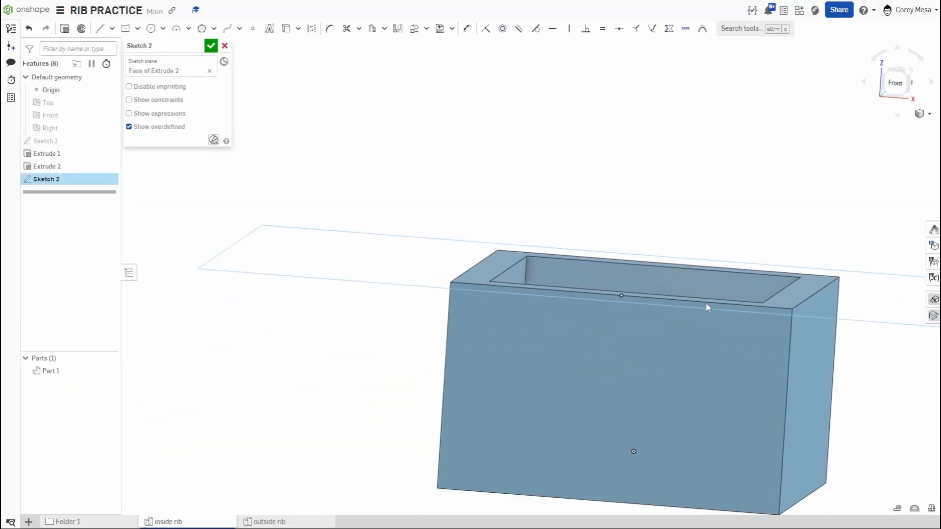
pyautogui.moveTo(474, 261); pyautogui.dragTo(323, 269, button='middle')
pyautogui.press('n')
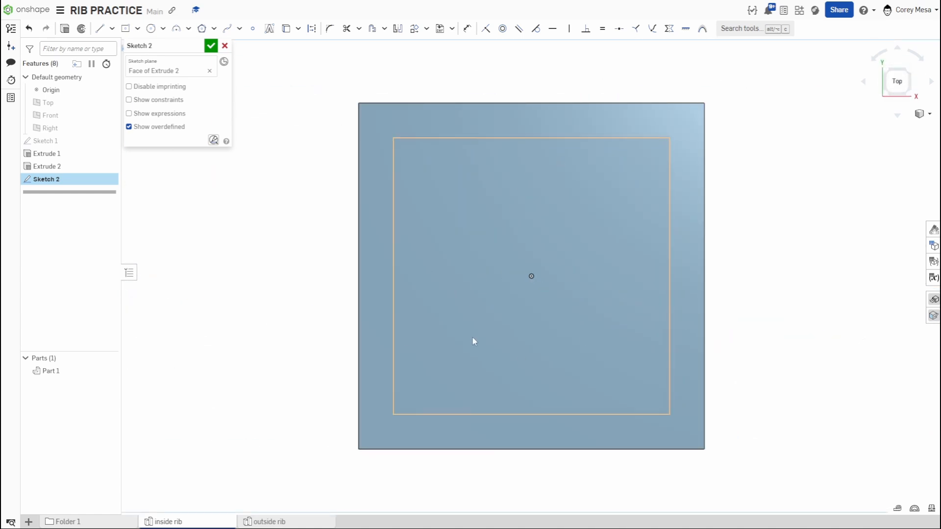
# - Draw a horizontal line across the inner square, joining the midpoints of its two vertical sides
pyautogui.click(100, 30)
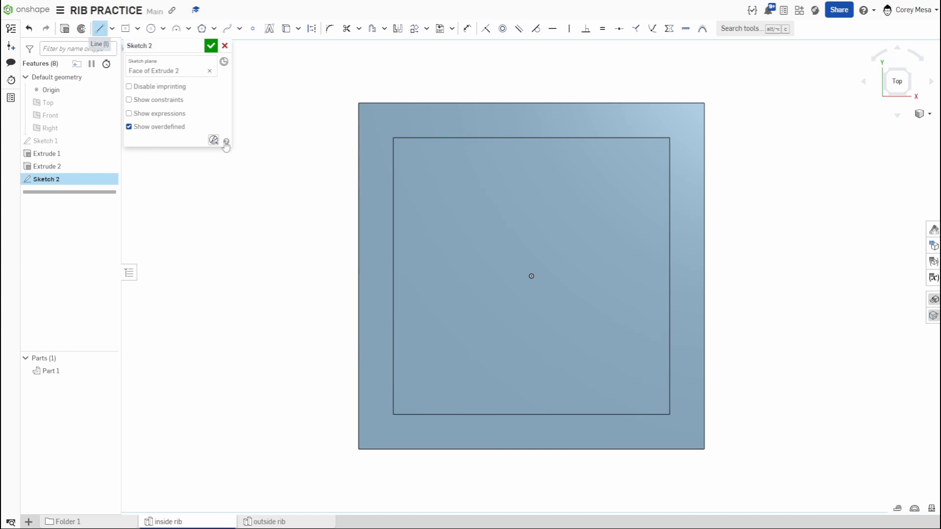
pyautogui.click(392, 276)
pyautogui.click(670, 276)
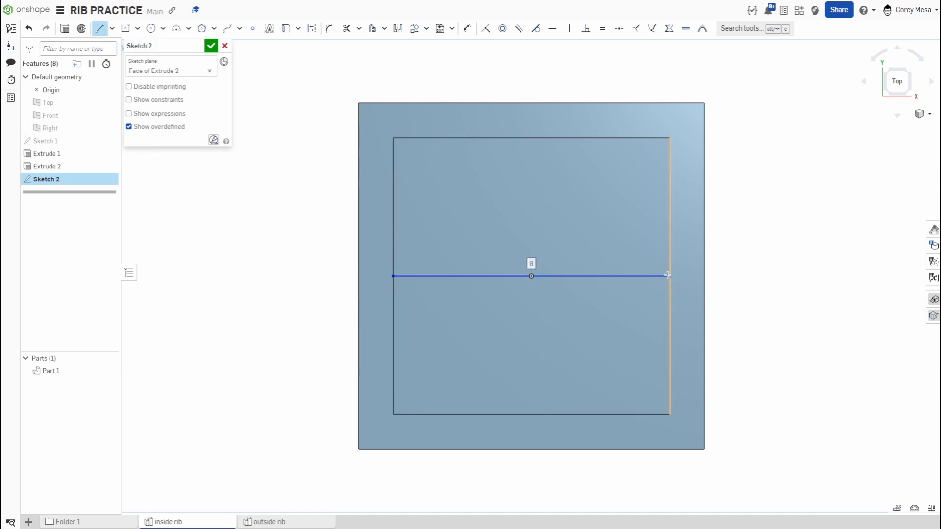
pyautogui.press('Escape')
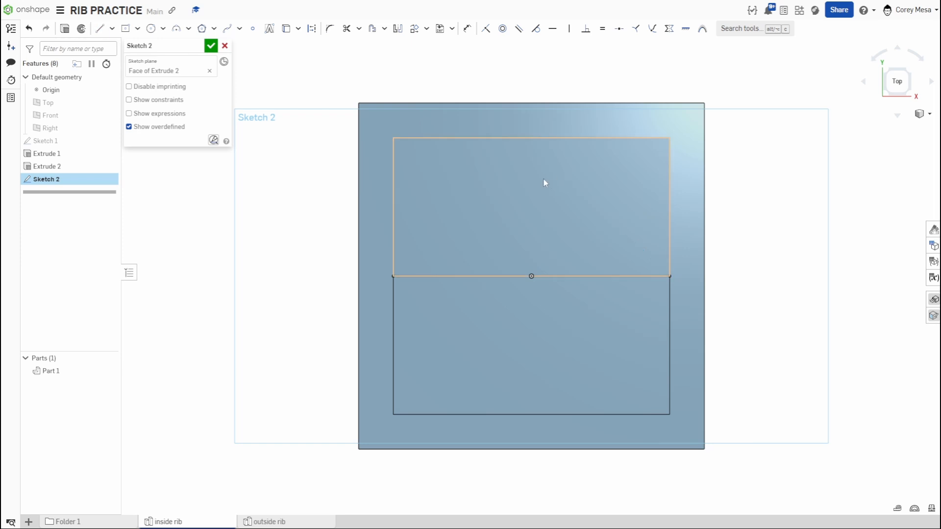
# - Draw a vertical line joining the midpoints of the inner square's horizontal sides and finish the sketch
pyautogui.press('l')
pyautogui.click(529, 136)
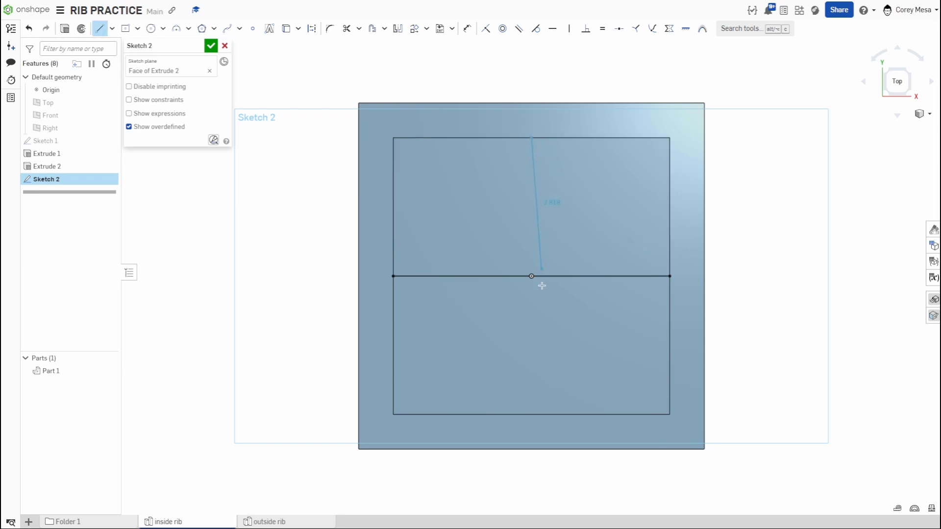
pyautogui.click(531, 415)
pyautogui.press('Escape')
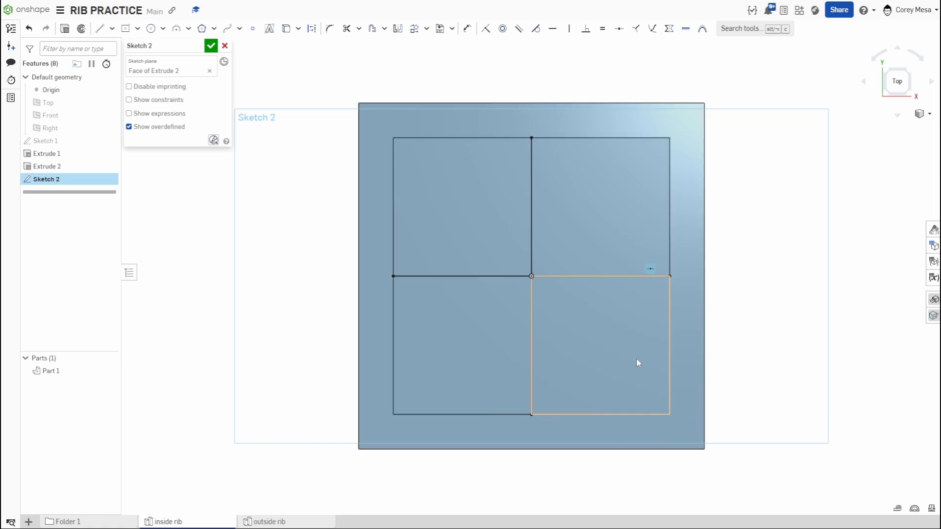
pyautogui.moveTo(661, 378)
pyautogui.mouseDown(button='right')
pyautogui.moveTo(657, 332)
pyautogui.moveTo(651, 336)
pyautogui.mouseUp(button='right')
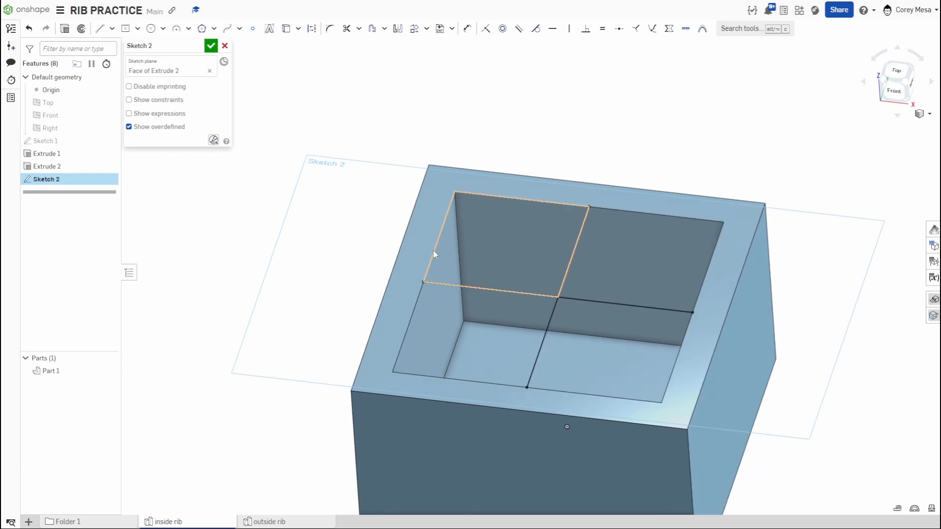
pyautogui.click(210, 47)
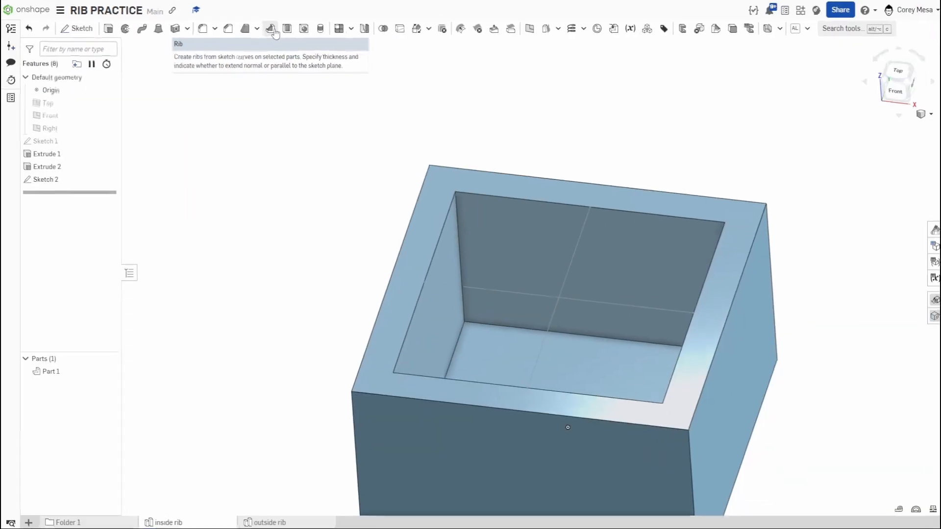
# - Start a Rib feature with both crossing lines of Sketch 2 as profiles and Part 1 as the target part
pyautogui.click(444, 59)
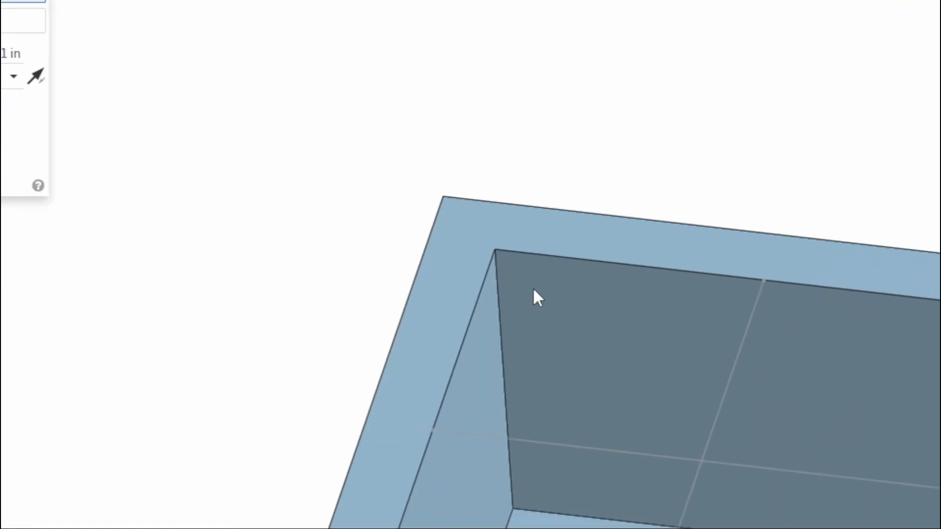
pyautogui.click(511, 277)
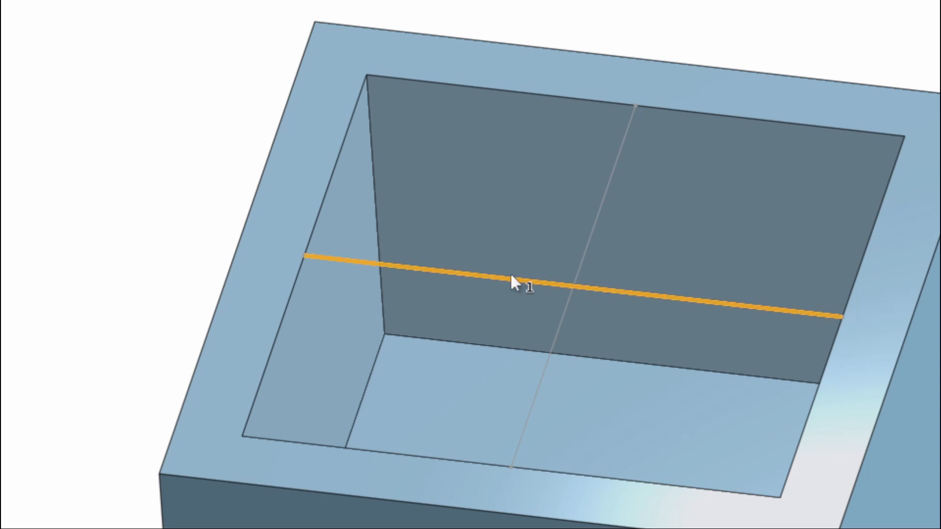
pyautogui.click(590, 242)
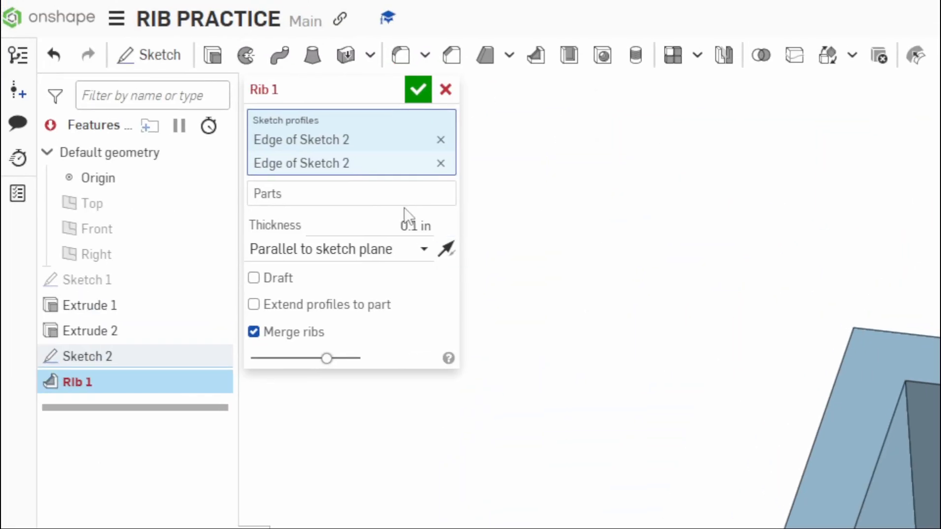
pyautogui.click(383, 199)
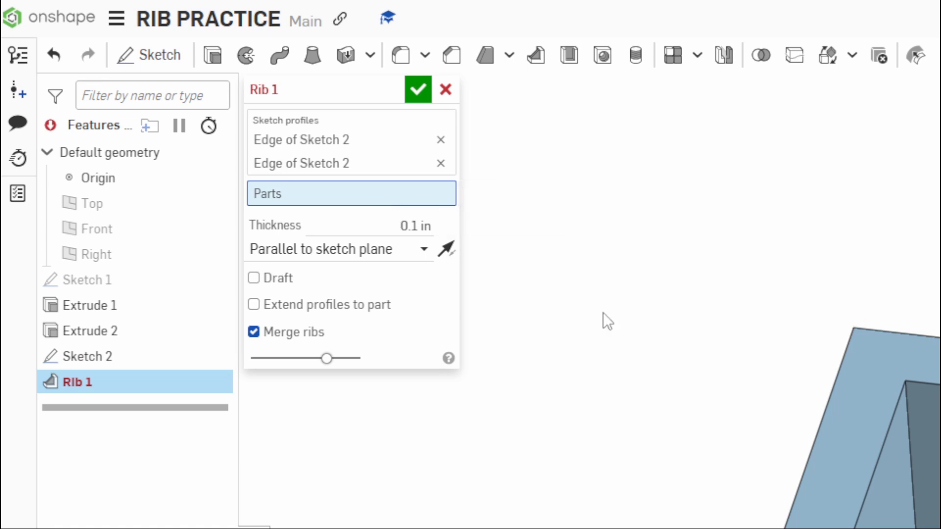
pyautogui.click(863, 393)
pyautogui.scroll(3, 863, 394)
pyautogui.moveTo(859, 401); pyautogui.dragTo(591, 235, button='middle')
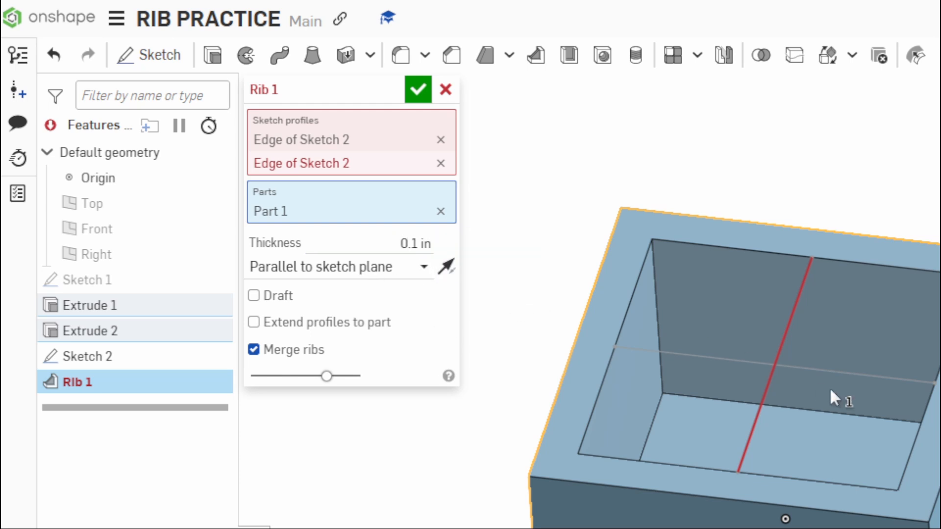
# - Set the rib direction to Normal to sketch plane
pyautogui.moveTo(834, 396); pyautogui.dragTo(835, 339, button='right')
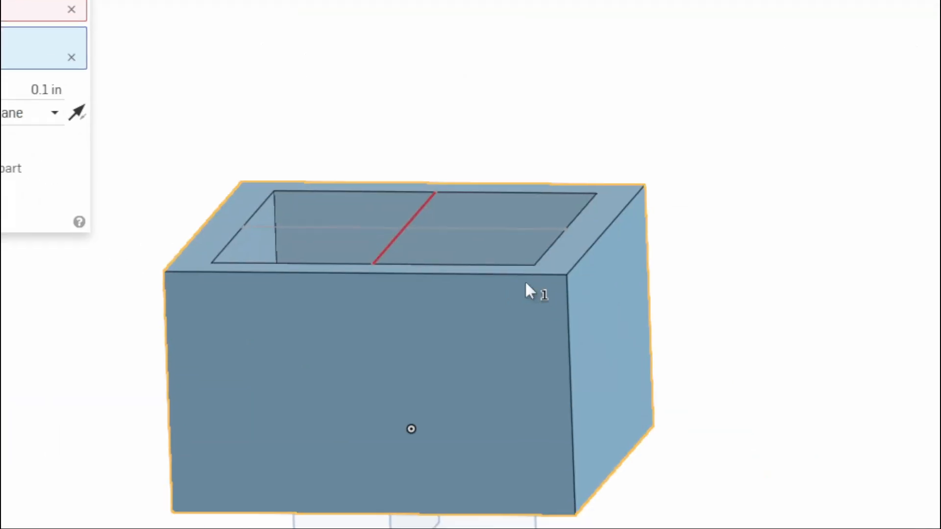
pyautogui.moveTo(895, 434)
pyautogui.mouseDown(button='right')
pyautogui.moveTo(921, 417)
pyautogui.moveTo(901, 434)
pyautogui.mouseUp(button='right')
pyautogui.moveTo(455, 281); pyautogui.dragTo(428, 271, button='right')
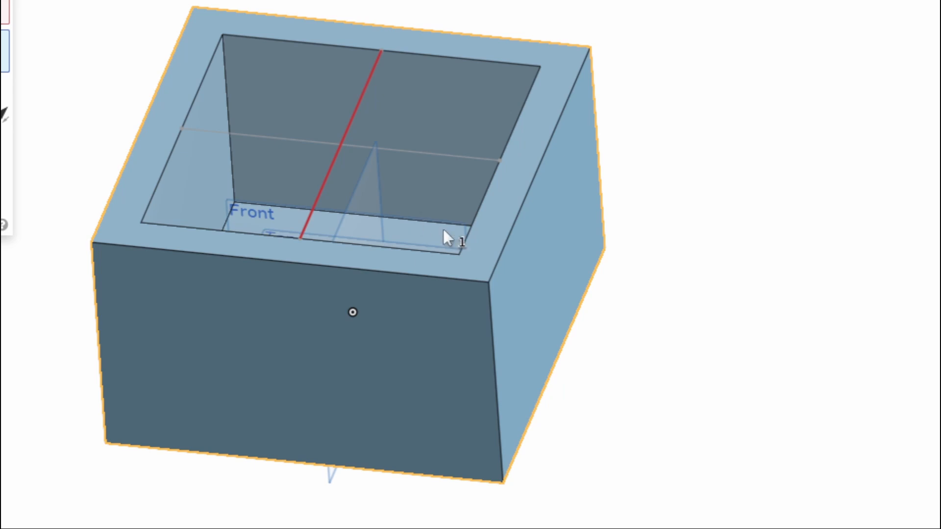
pyautogui.moveTo(616, 233); pyautogui.dragTo(496, 194, button='right')
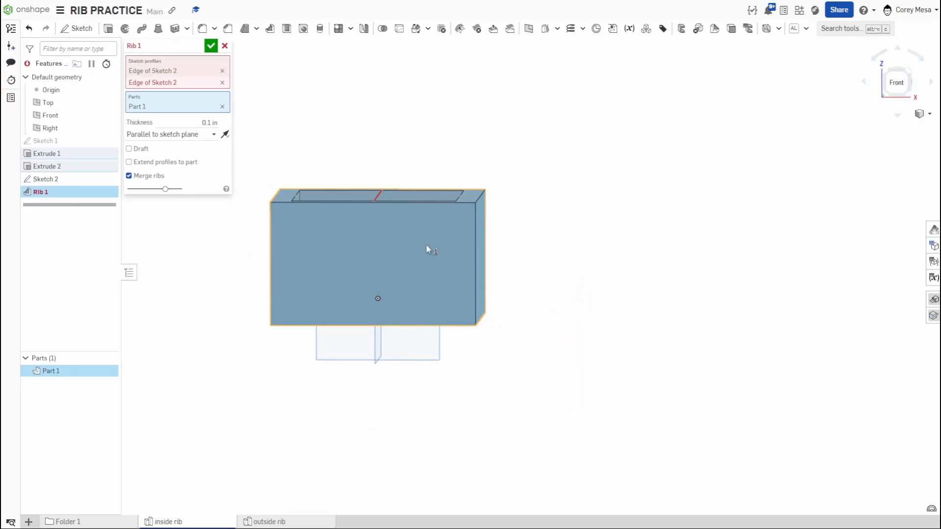
pyautogui.click(208, 134)
pyautogui.click(199, 163)
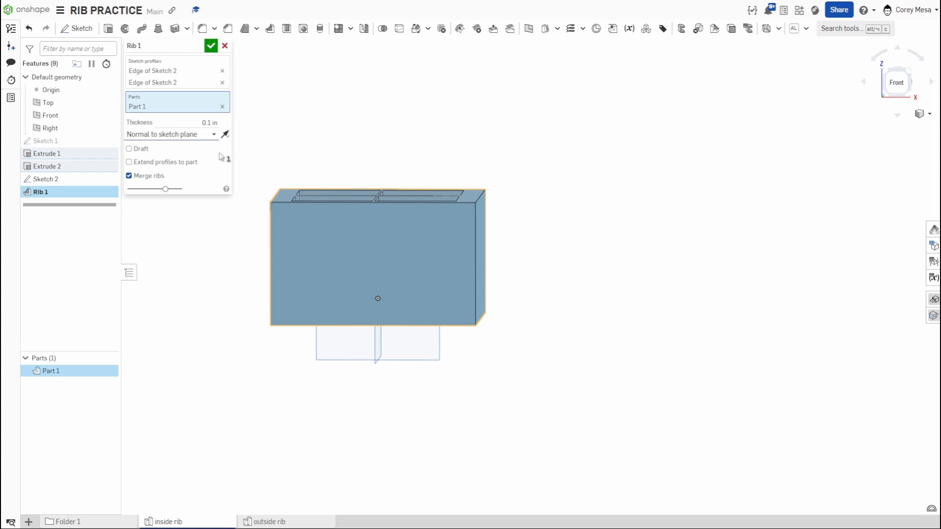
# - Compare the Parallel to sketch plane direction from above, restore Normal to sketch plane, and inspect the ribs inside the box
pyautogui.click(155, 136)
pyautogui.click(166, 155)
pyautogui.moveTo(543, 151)
pyautogui.mouseDown(button='right')
pyautogui.moveTo(534, 181)
pyautogui.moveTo(531, 173)
pyautogui.mouseUp(button='right')
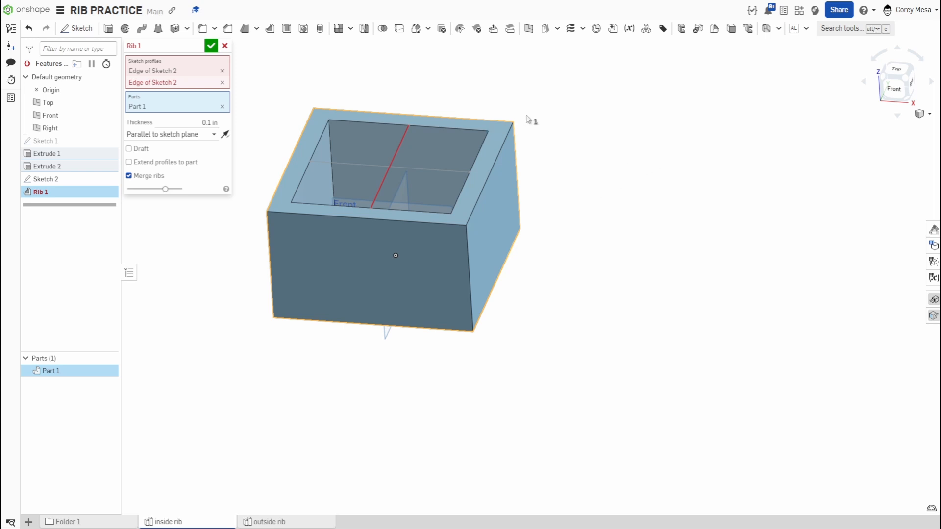
pyautogui.moveTo(527, 119); pyautogui.dragTo(550, 160, button='right')
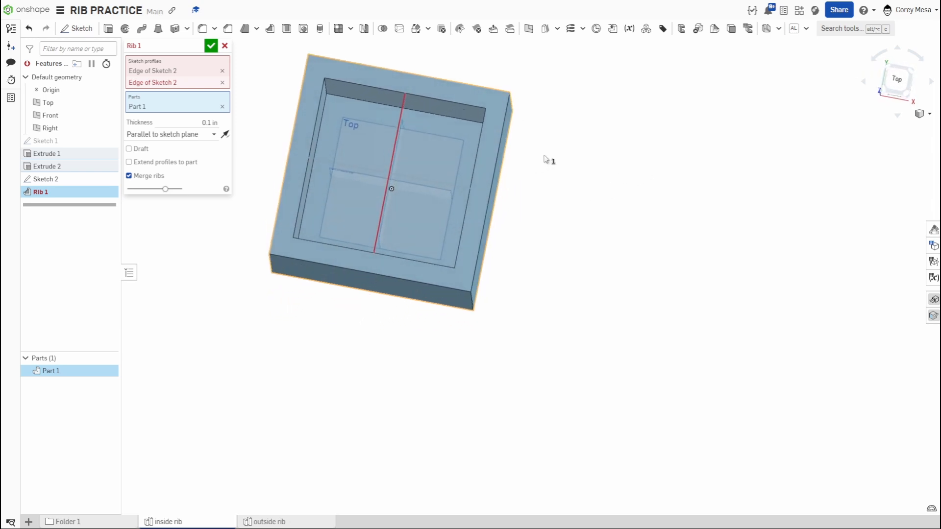
pyautogui.click(898, 80)
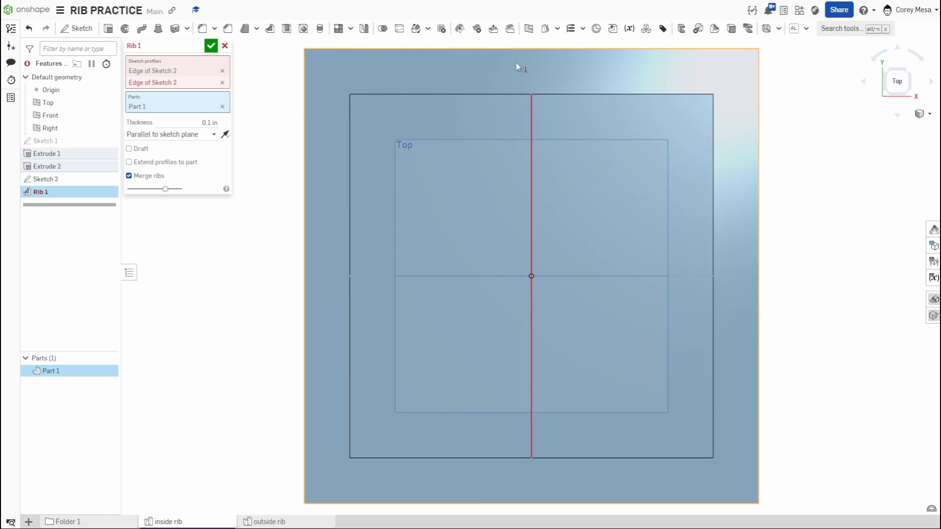
pyautogui.click(182, 134)
pyautogui.click(190, 162)
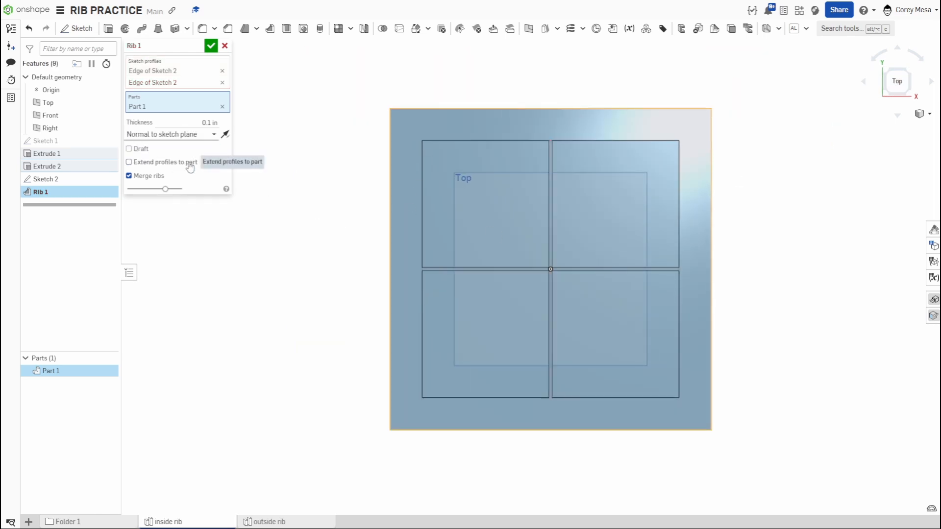
pyautogui.moveTo(533, 319)
pyautogui.mouseDown(button='right')
pyautogui.moveTo(569, 313)
pyautogui.moveTo(551, 321)
pyautogui.mouseUp(button='right')
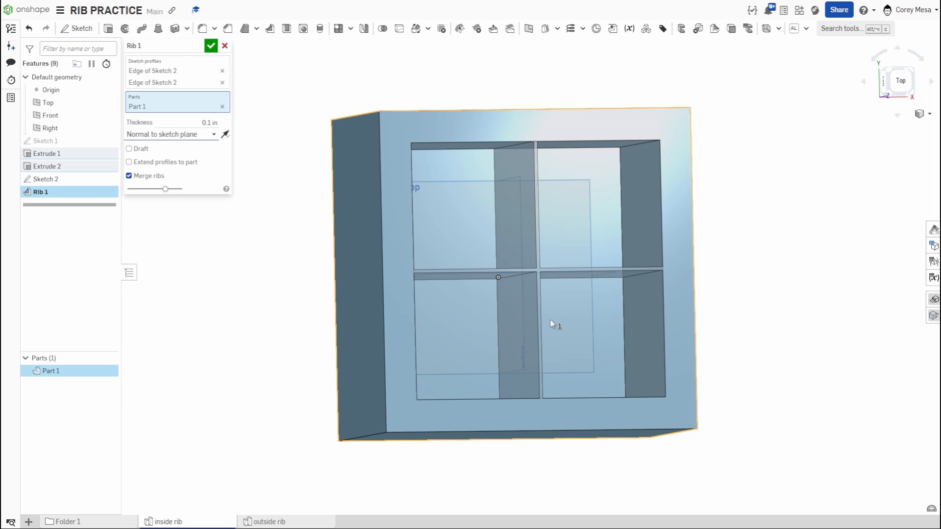
pyautogui.moveTo(550, 320); pyautogui.dragTo(649, 225, button='right')
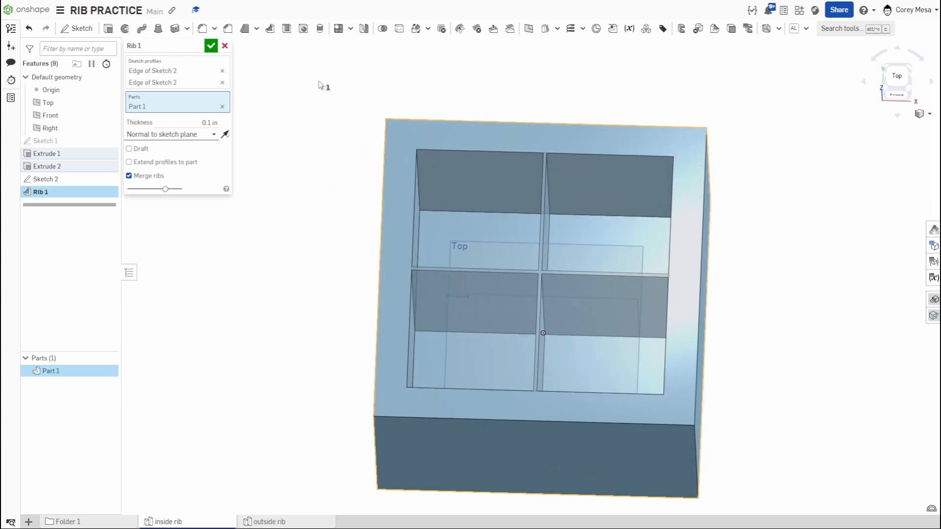
# - Try several rib thicknesses and set the thickness to 1 in
pyautogui.click(211, 123)
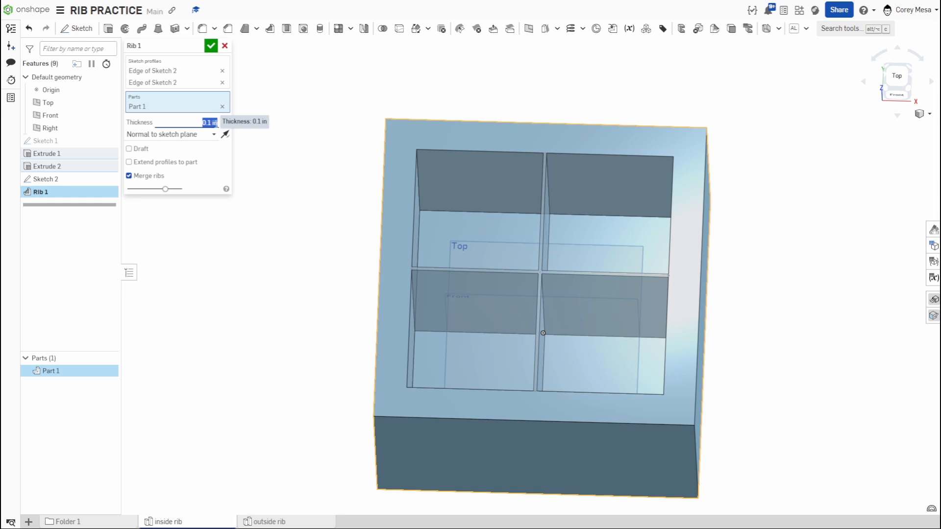
pyautogui.press('Up')
pyautogui.press('Up')
pyautogui.press('Up')
pyautogui.press('Up')
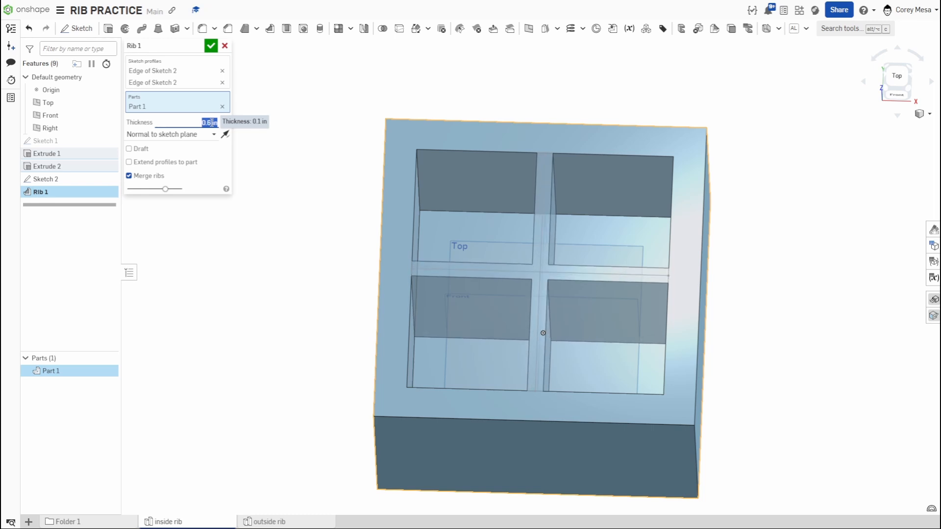
pyautogui.press('Down')
pyautogui.press('Down')
pyautogui.press('Down')
pyautogui.press('Down')
pyautogui.press('Down')
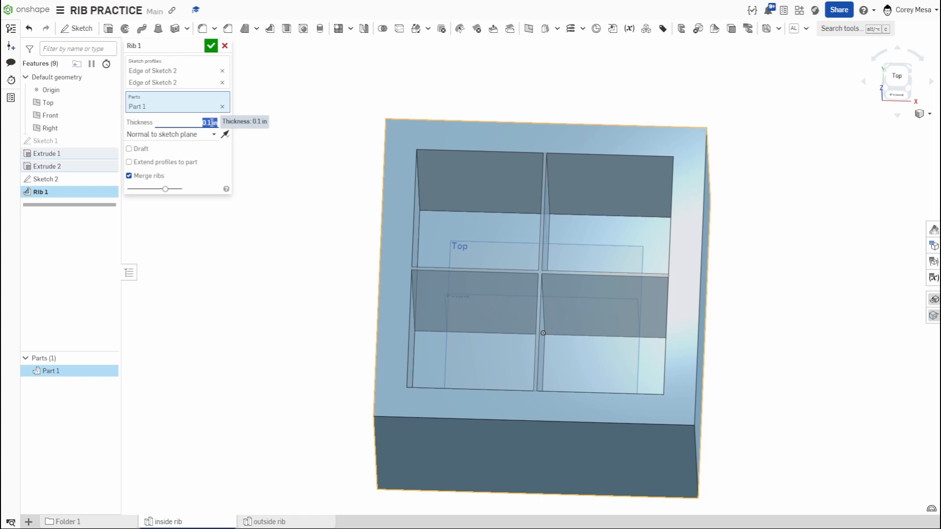
pyautogui.press('Up')
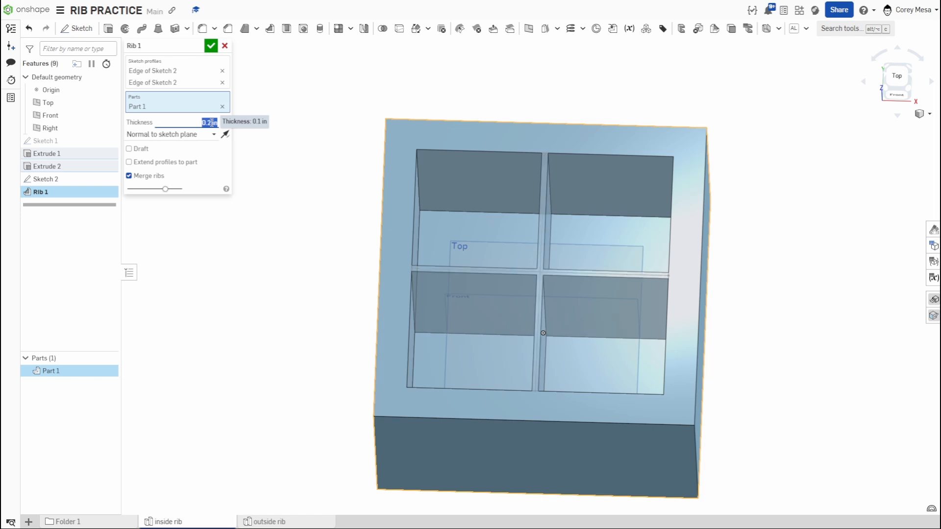
pyautogui.press('Up')
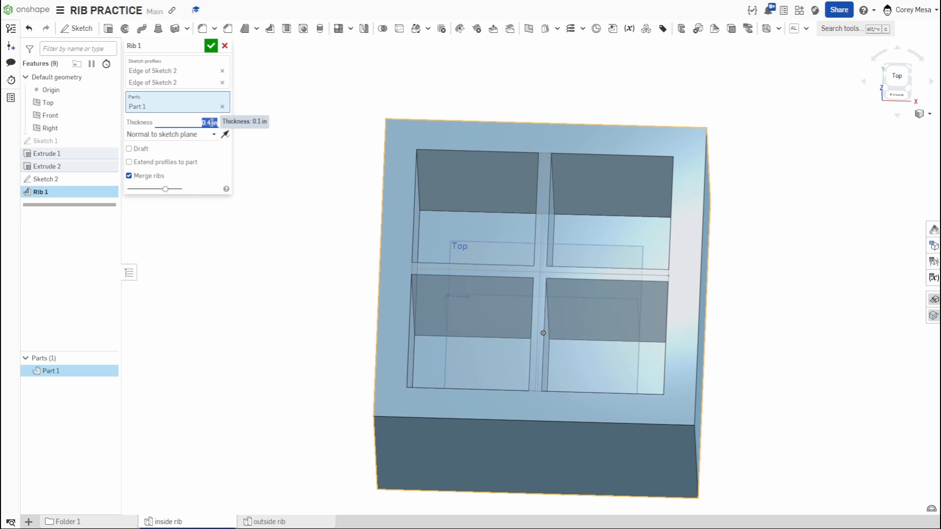
pyautogui.press('Up')
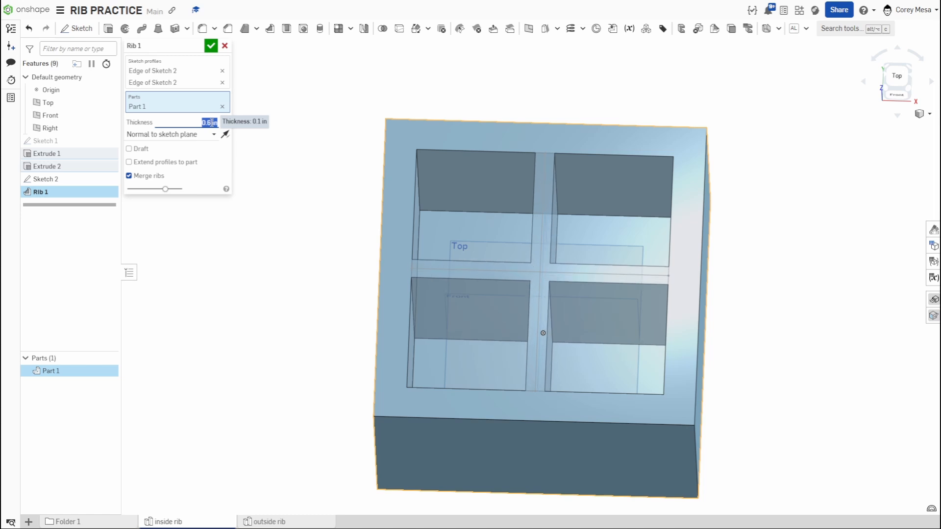
pyautogui.press('Up')
pyautogui.press('Up')
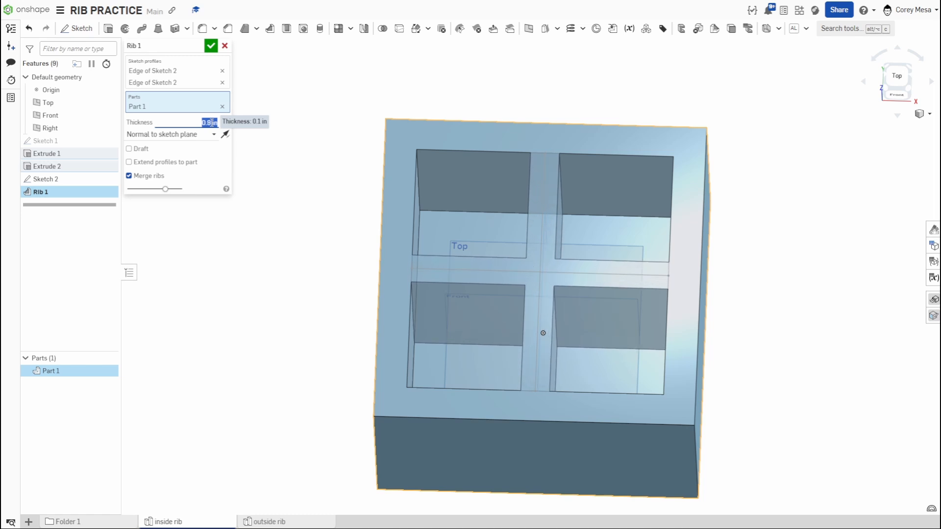
pyautogui.press('Up')
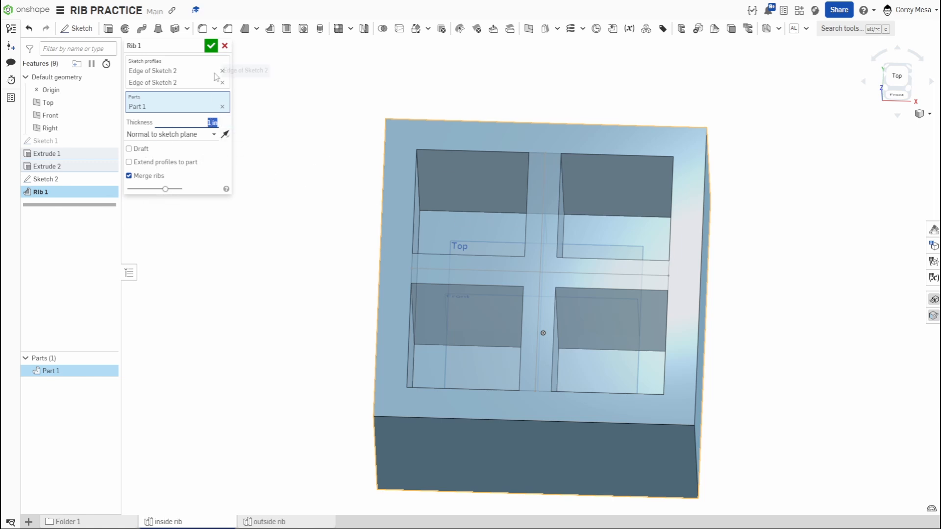
# - Enable draft on the ribs, set its angle to 13 deg, and switch the draft to the opposite direction
pyautogui.click(142, 151)
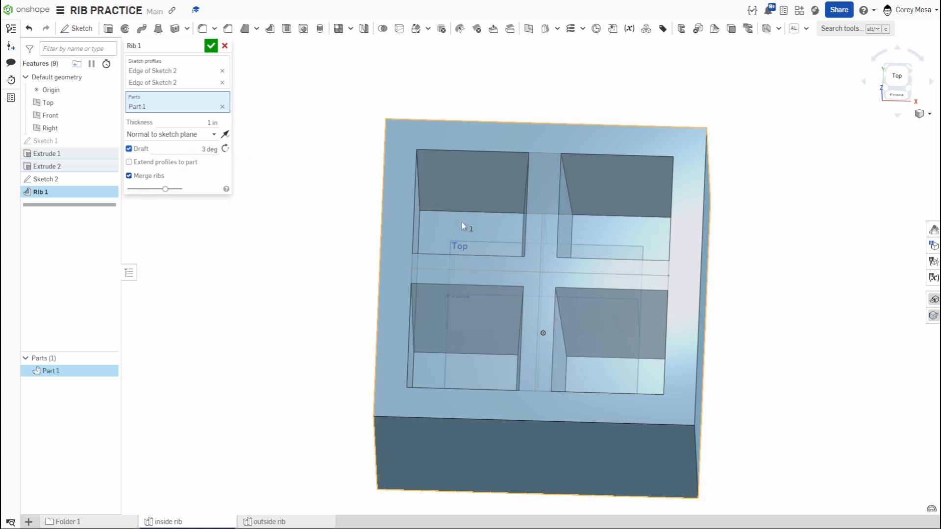
pyautogui.moveTo(492, 221)
pyautogui.mouseDown(button='right')
pyautogui.moveTo(504, 216)
pyautogui.moveTo(504, 242)
pyautogui.moveTo(495, 235)
pyautogui.mouseUp(button='right')
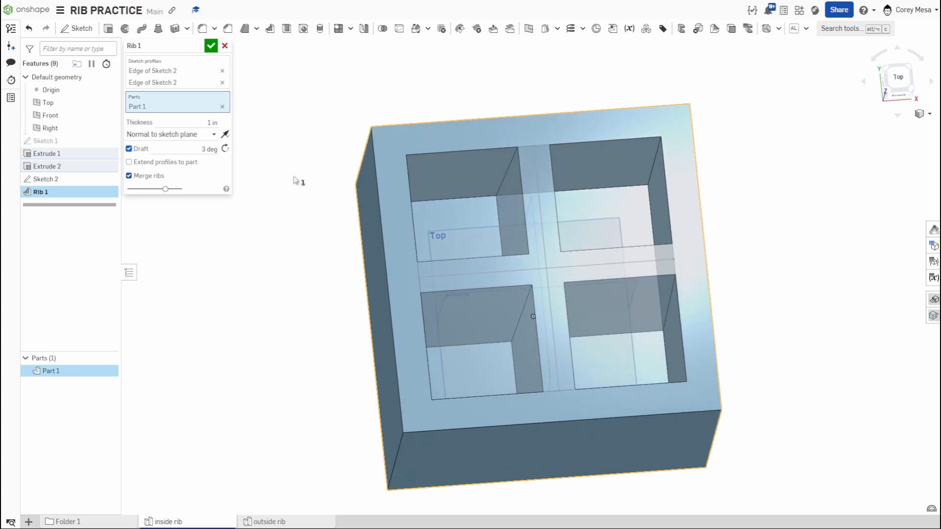
pyautogui.click(207, 149)
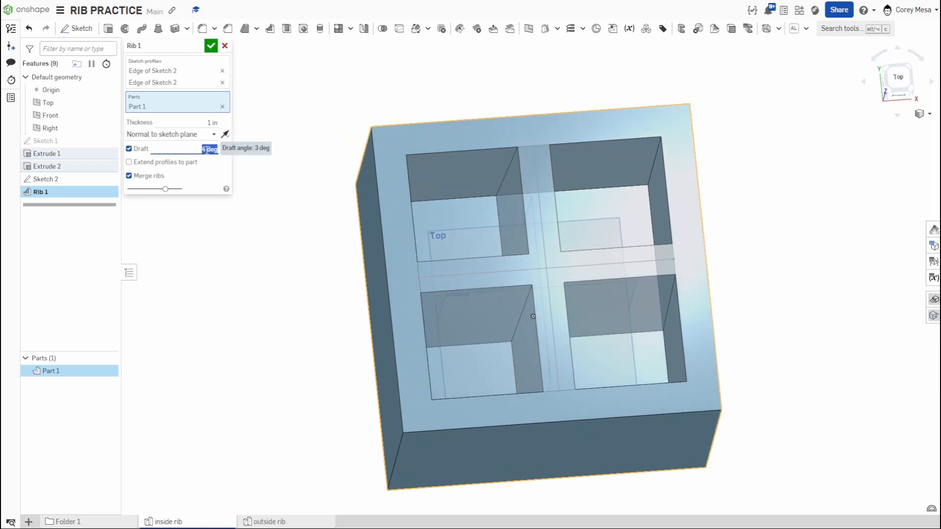
pyautogui.scroll(7, 207, 150)
pyautogui.scroll(4, 207, 150)
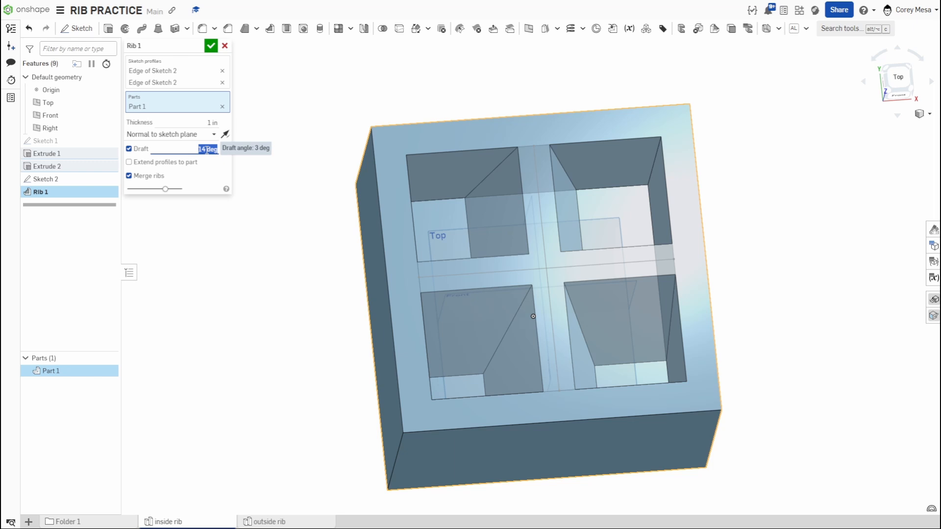
pyautogui.scroll(1, 206, 150)
pyautogui.scroll(-2, 207, 150)
pyautogui.click(225, 148)
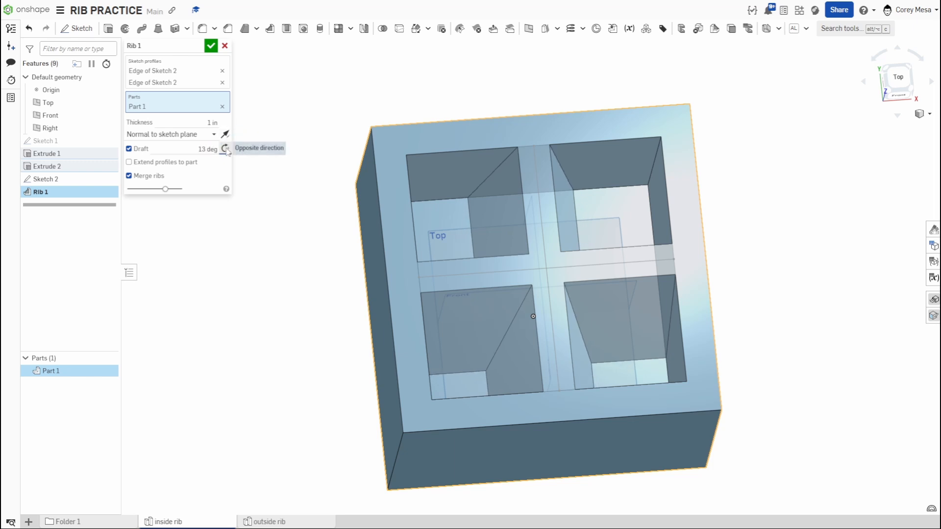
# - Turn off the rib draft, then compare unmerged and merged ribs, leaving Merge ribs enabled
pyautogui.moveTo(511, 306); pyautogui.dragTo(520, 273, button='right')
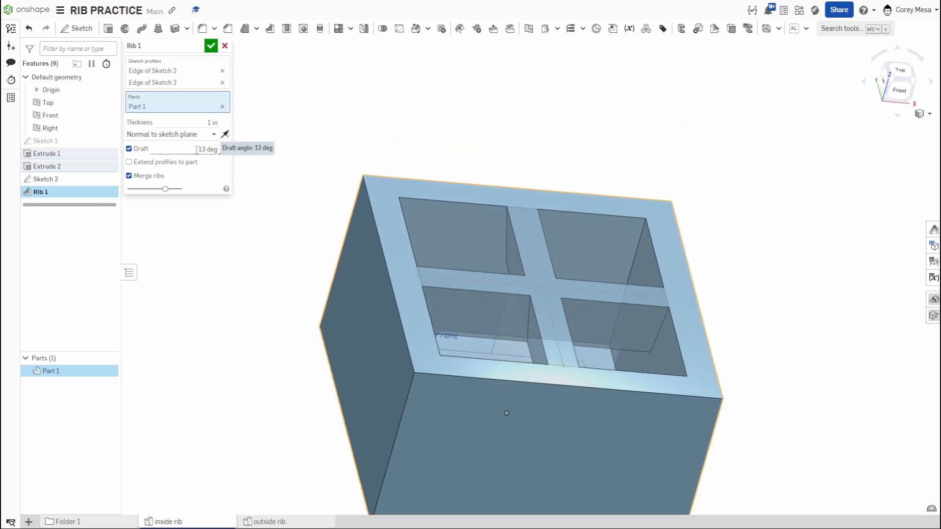
pyautogui.click(129, 149)
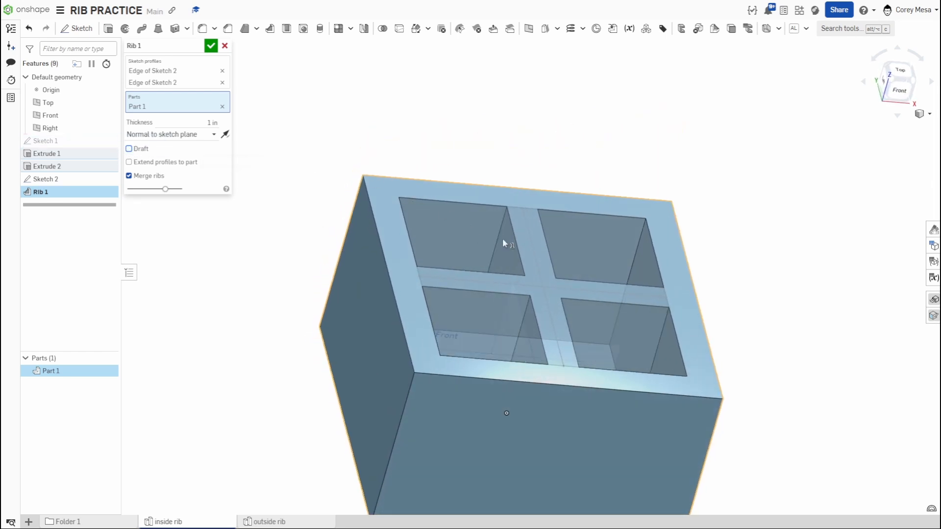
pyautogui.hotkey('shift', '5')
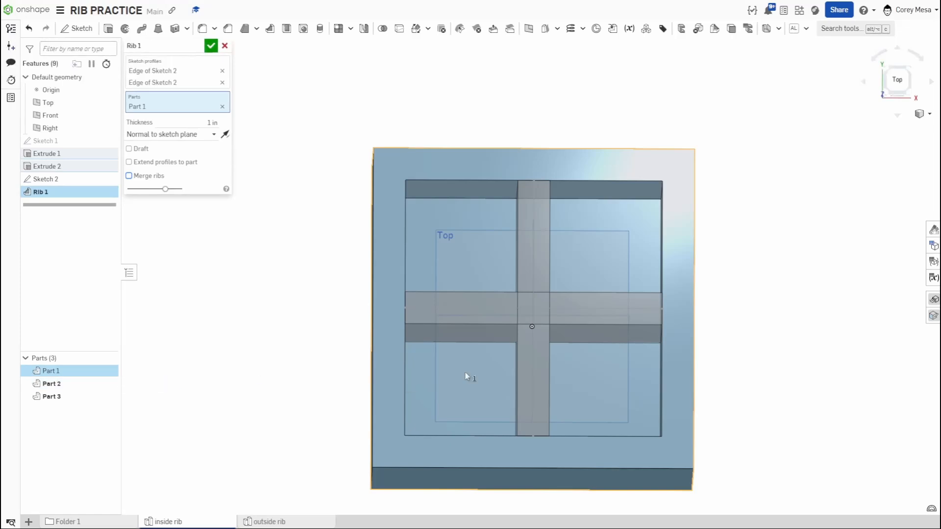
pyautogui.moveTo(466, 374); pyautogui.dragTo(527, 362, button='right')
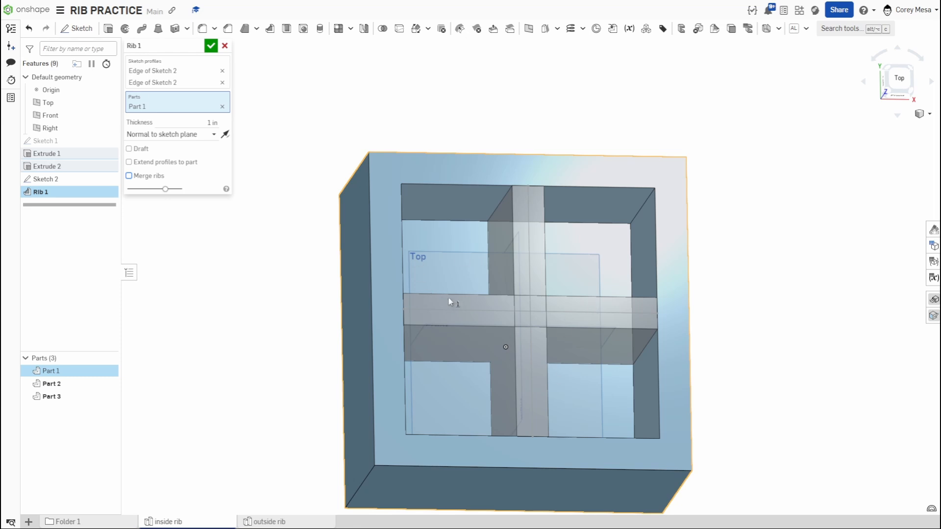
pyautogui.click(129, 175)
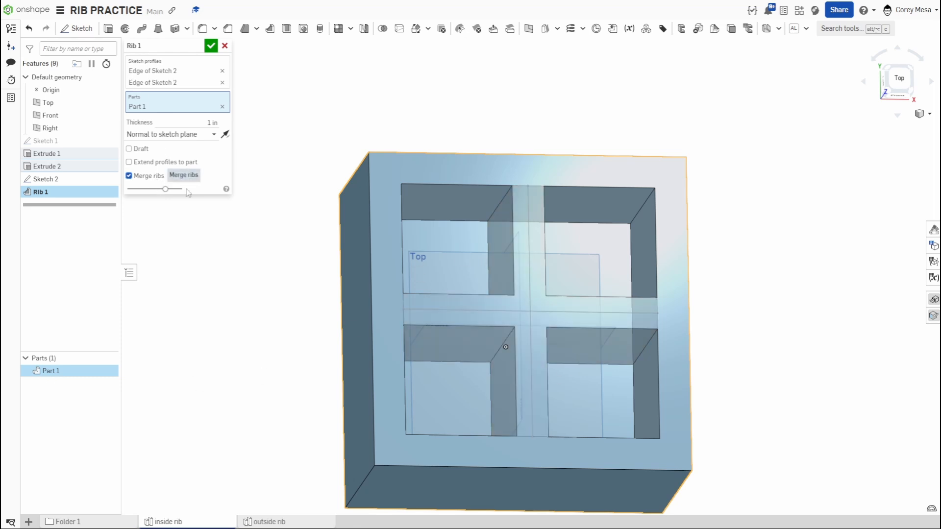
# - Accept the rib feature and inspect the four compartments in the box
pyautogui.moveTo(586, 402); pyautogui.dragTo(569, 379, button='right')
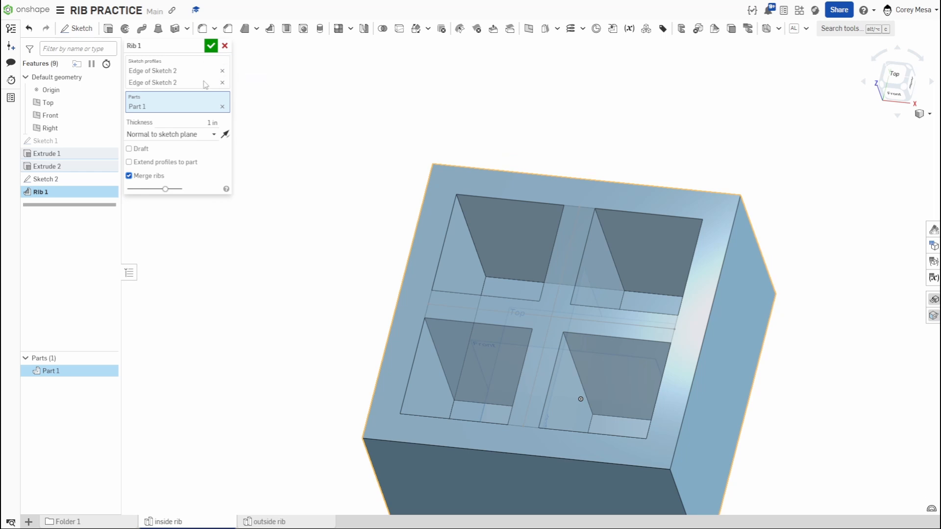
pyautogui.click(209, 49)
pyautogui.moveTo(643, 324)
pyautogui.mouseDown(button='right')
pyautogui.moveTo(665, 360)
pyautogui.moveTo(644, 357)
pyautogui.moveTo(651, 371)
pyautogui.moveTo(654, 332)
pyautogui.mouseUp(button='right')
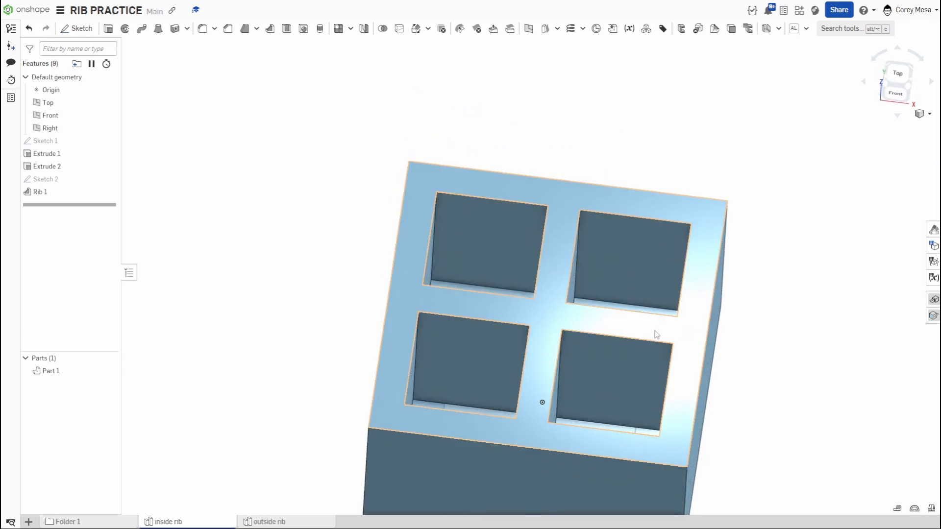
# - Try deleting Extrude 1 from the feature list, and undo the deletion
pyautogui.click(59, 158)
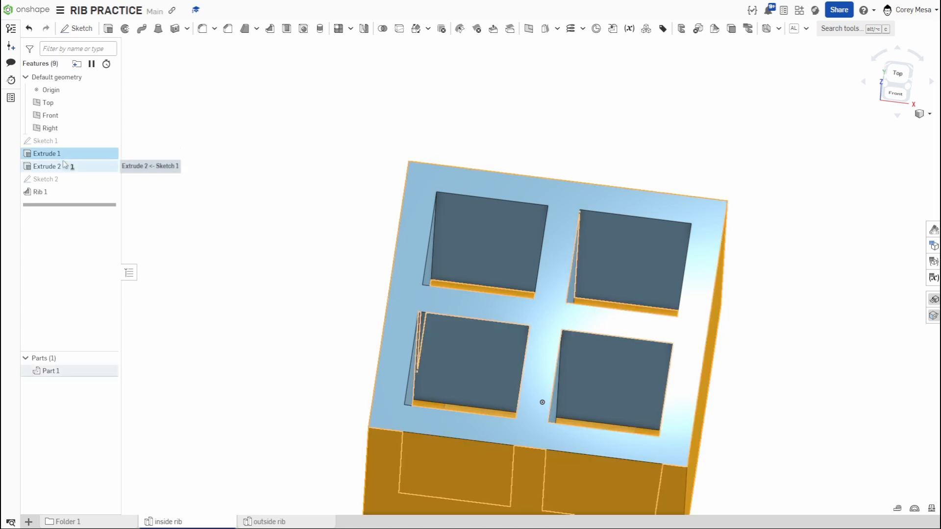
pyautogui.press('Delete')
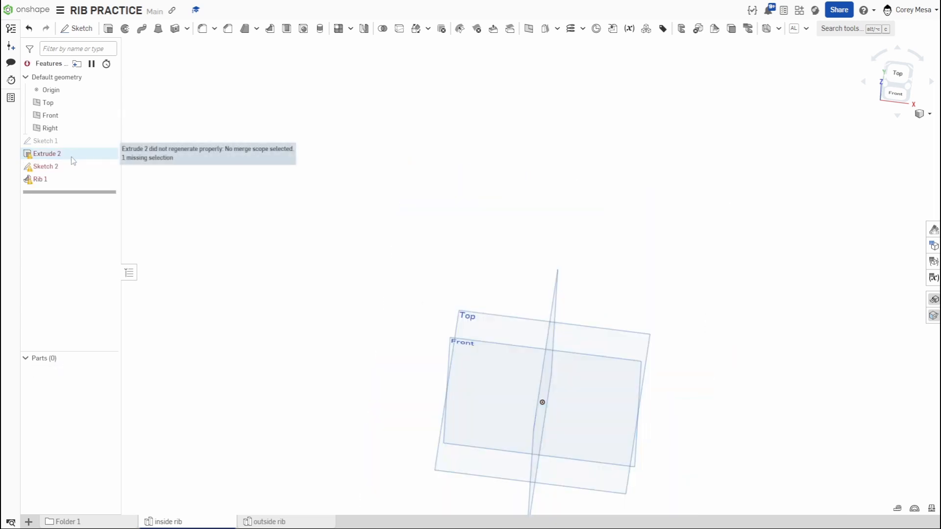
pyautogui.hotkey('ctrl', 'z')
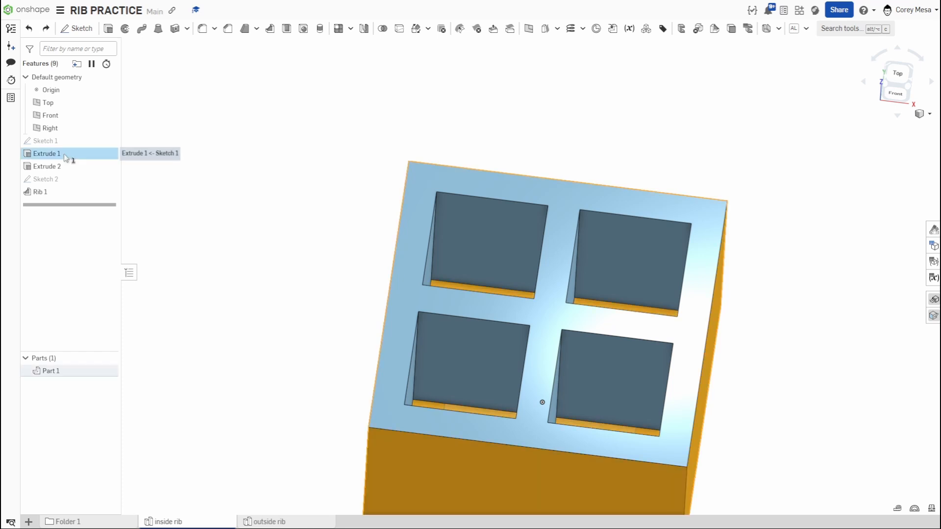
# - Review the definitions of Extrude 1 and Extrude 2 to identify the box's base and walls
pyautogui.doubleClick(63, 154)
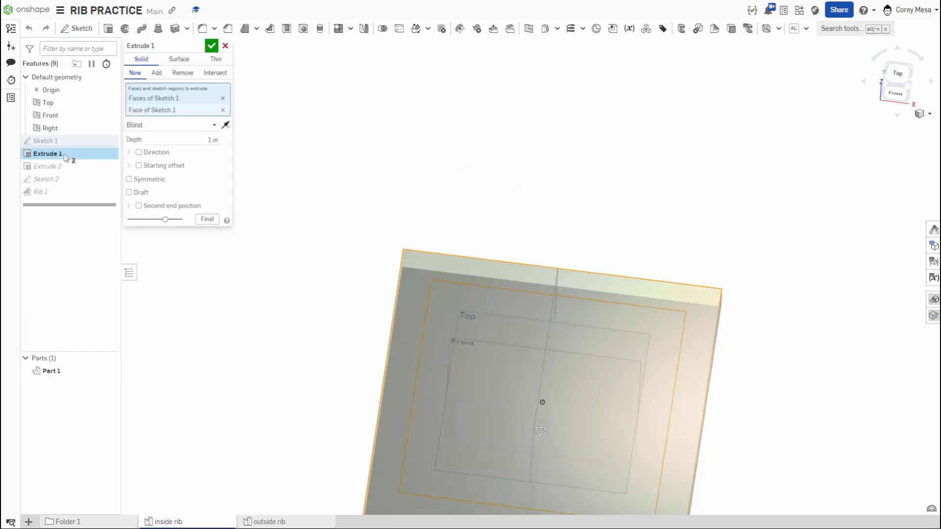
pyautogui.click(225, 47)
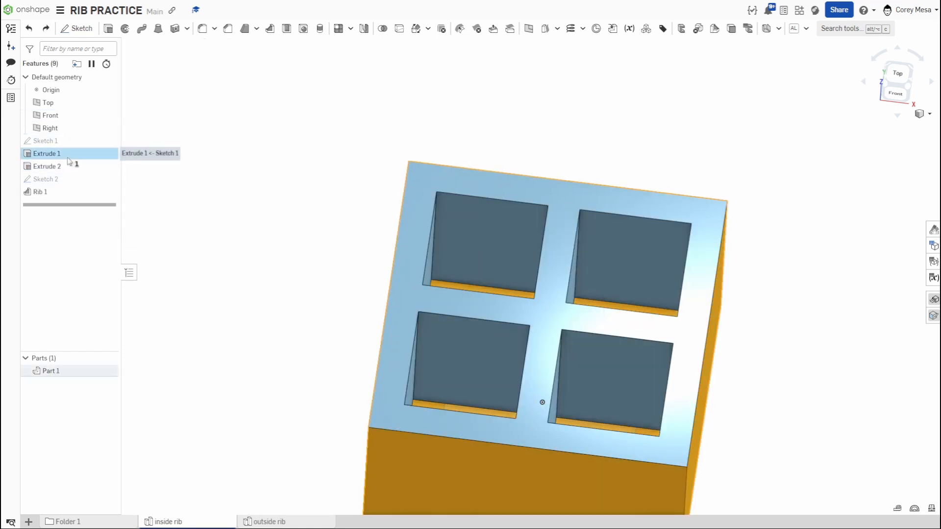
pyautogui.moveTo(442, 310); pyautogui.dragTo(426, 256, button='right')
pyautogui.scroll(-1, 410, 256)
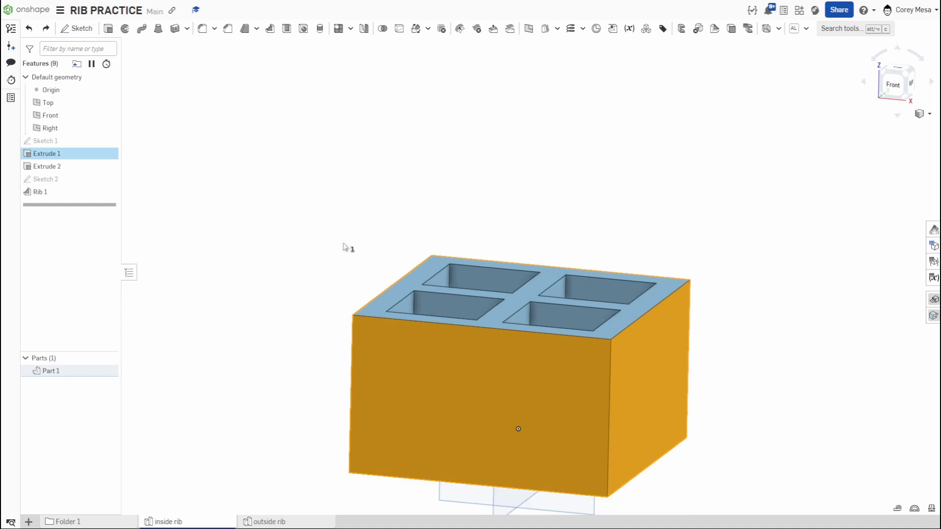
pyautogui.doubleClick(77, 169)
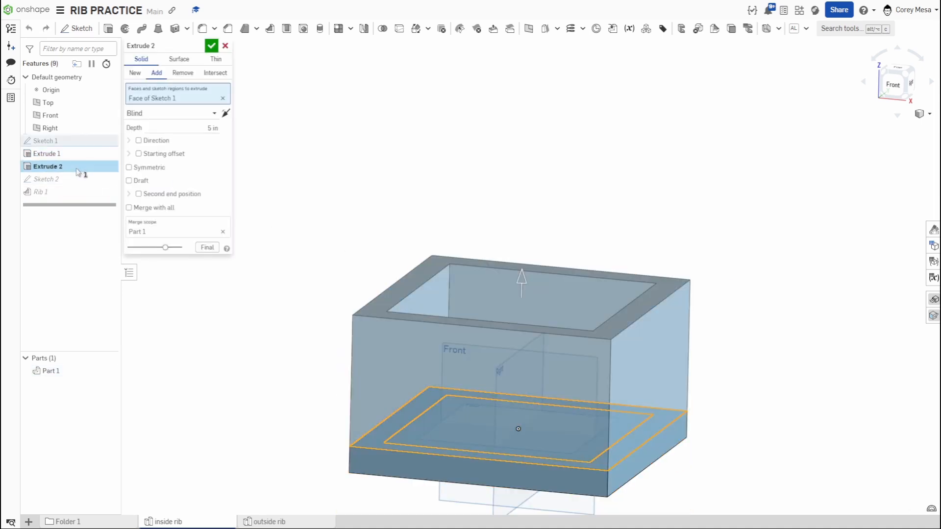
pyautogui.doubleClick(80, 155)
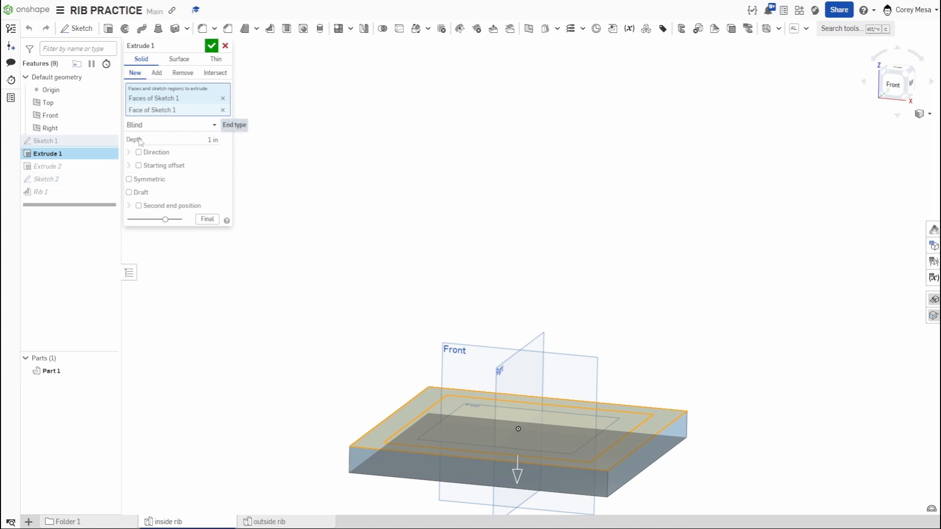
pyautogui.click(225, 47)
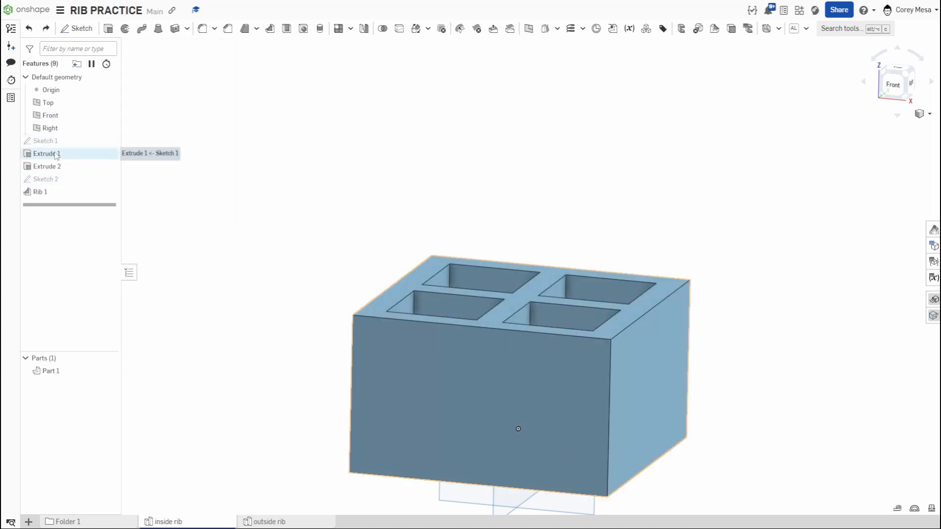
# - Try removing the box's base by deleting Extrude 1, check Extrude 2's definition, and undo the deletion
pyautogui.rightClick(60, 156)
pyautogui.click(85, 287)
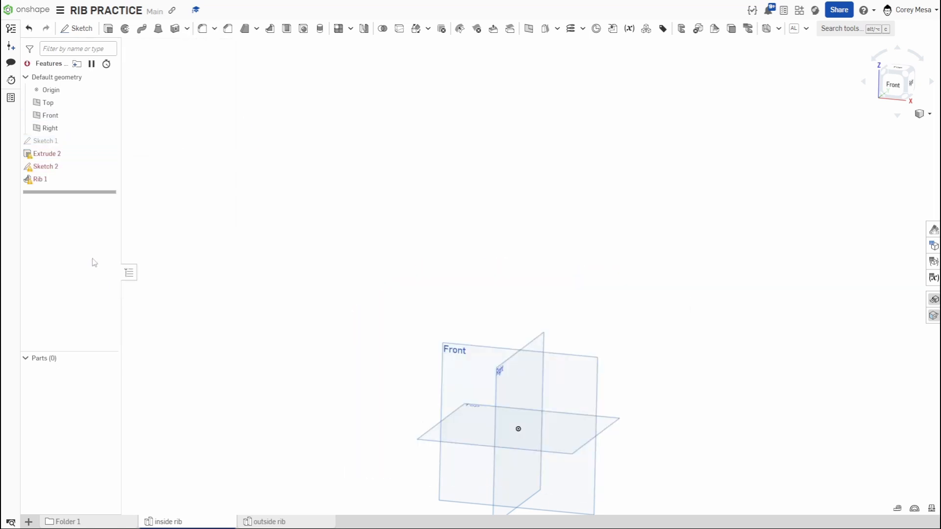
pyautogui.doubleClick(46, 153)
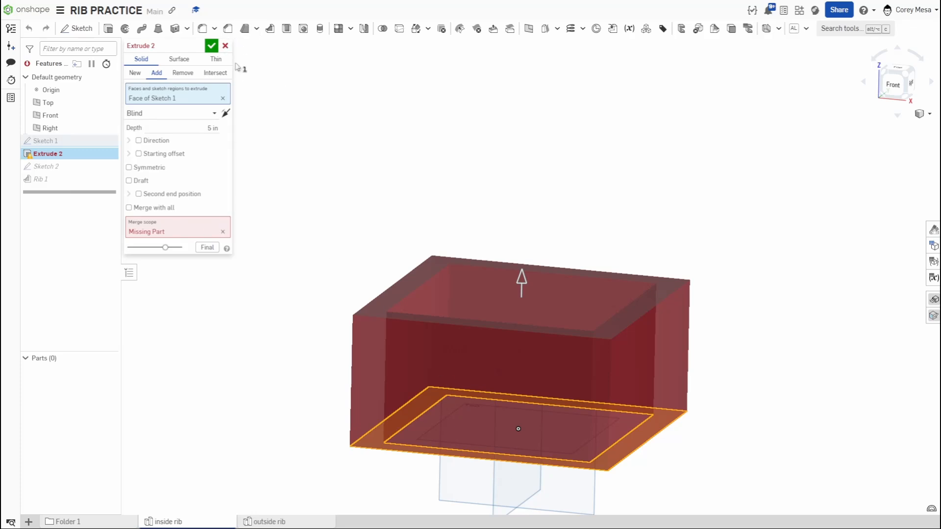
pyautogui.click(225, 46)
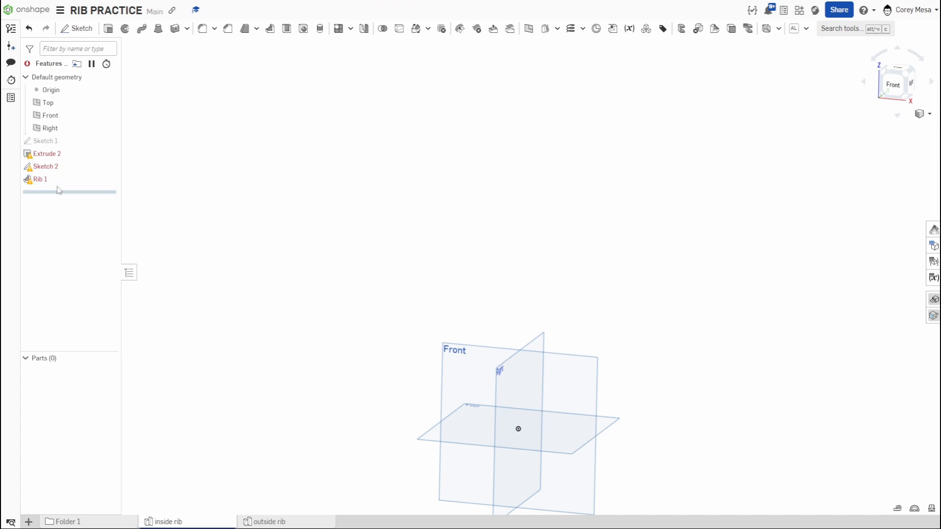
pyautogui.hotkey('ctrl', 'z')
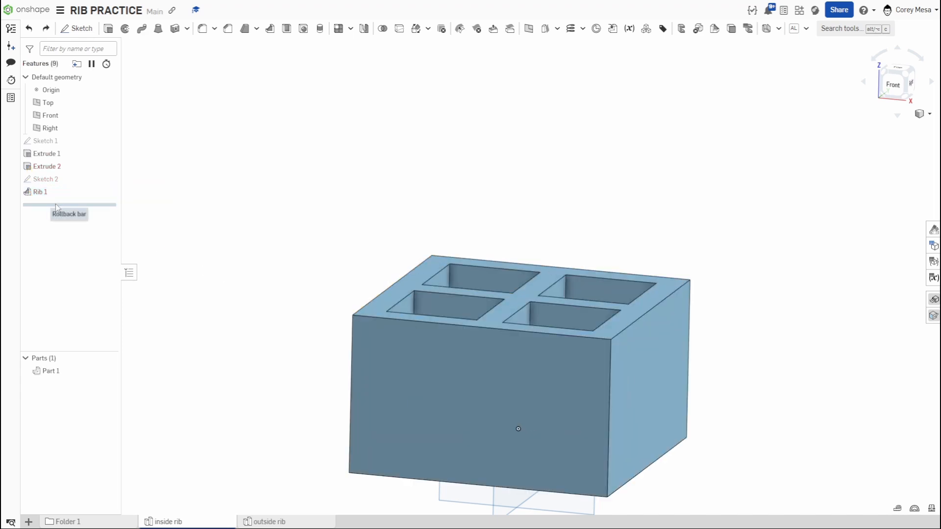
# - Roll the model back to just after Extrude 1 and delete Extrude 2, Sketch 2 and Rib 1
pyautogui.moveTo(47, 205); pyautogui.dragTo(59, 166)
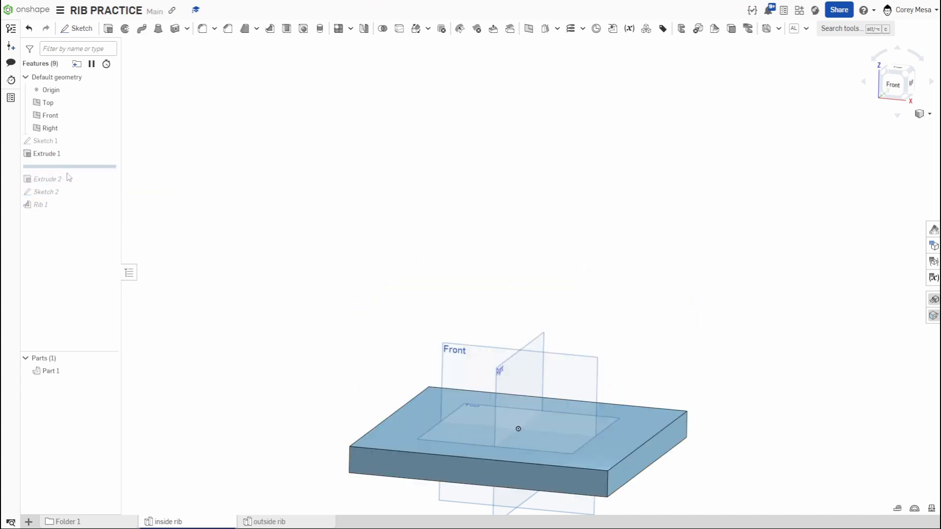
pyautogui.moveTo(49, 206); pyautogui.dragTo(53, 183)
pyautogui.press('Delete')
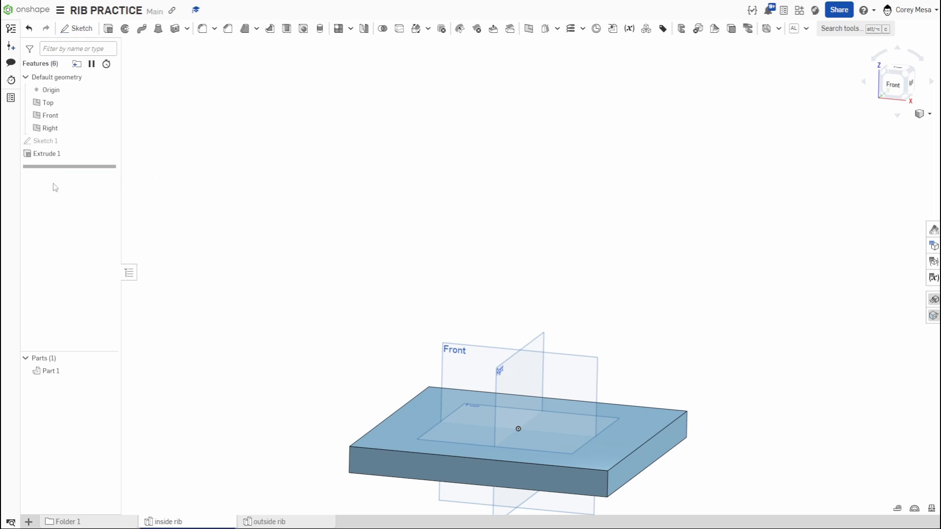
# - Show Sketch 1 and remove its inner square region from Extrude 1, keeping only the outer frame
pyautogui.moveTo(539, 340); pyautogui.dragTo(534, 372, button='right')
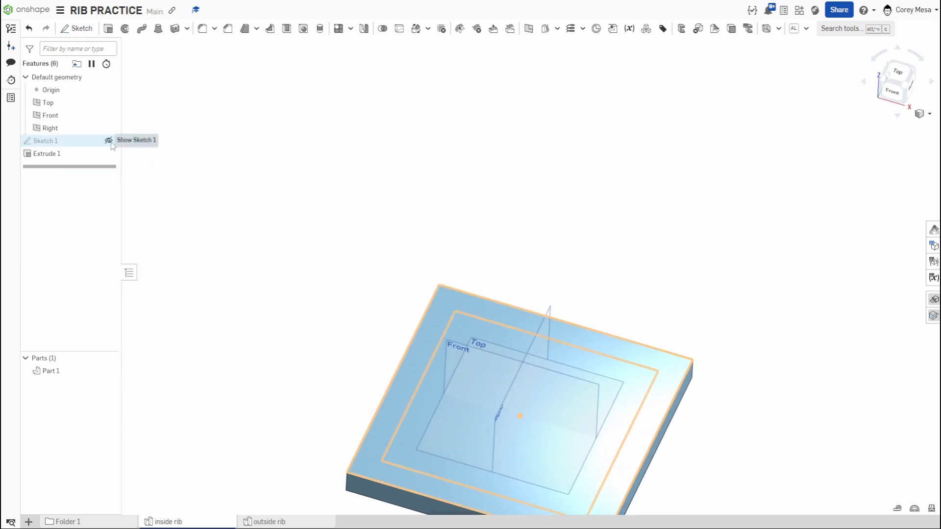
pyautogui.click(108, 140)
pyautogui.moveTo(616, 431); pyautogui.dragTo(618, 419, button='right')
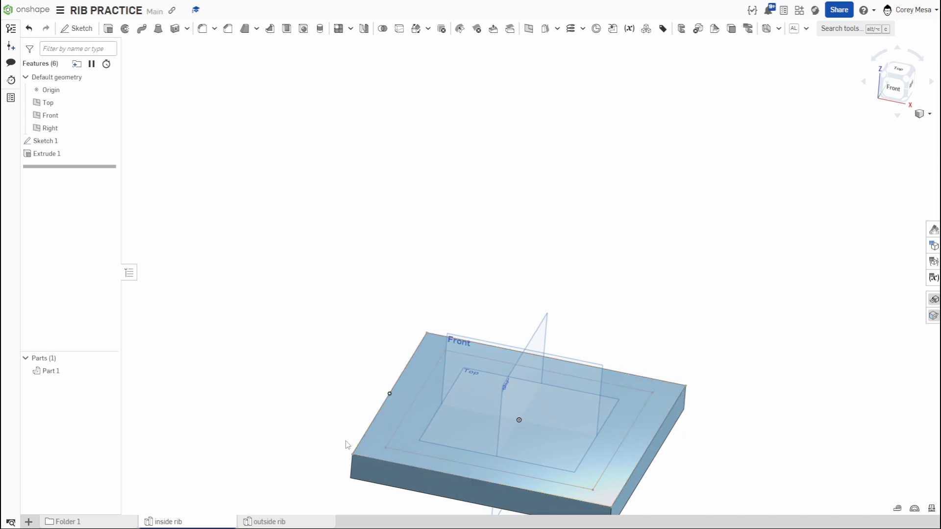
pyautogui.doubleClick(58, 155)
pyautogui.click(454, 427)
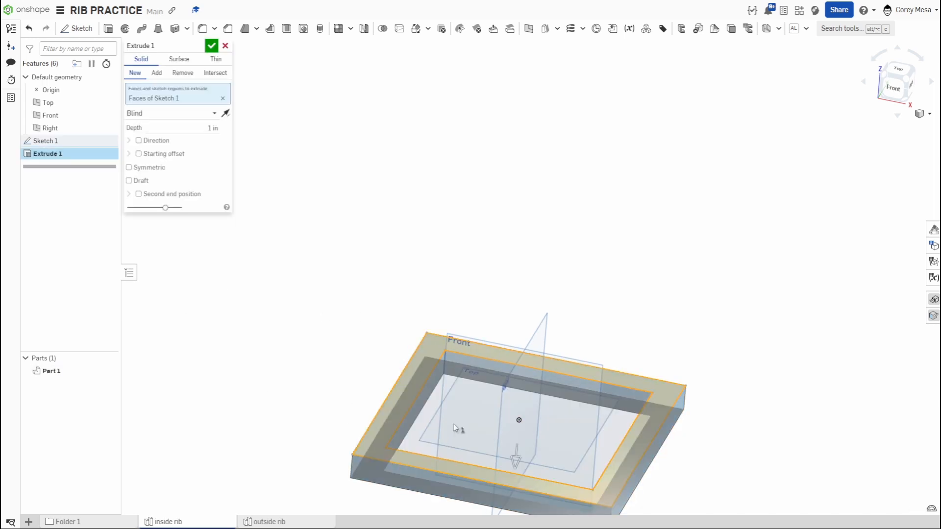
# - Set the frame extrusion's depth to 6 in and accept it
pyautogui.click(214, 128)
pyautogui.write('6')
pyautogui.press('Return')
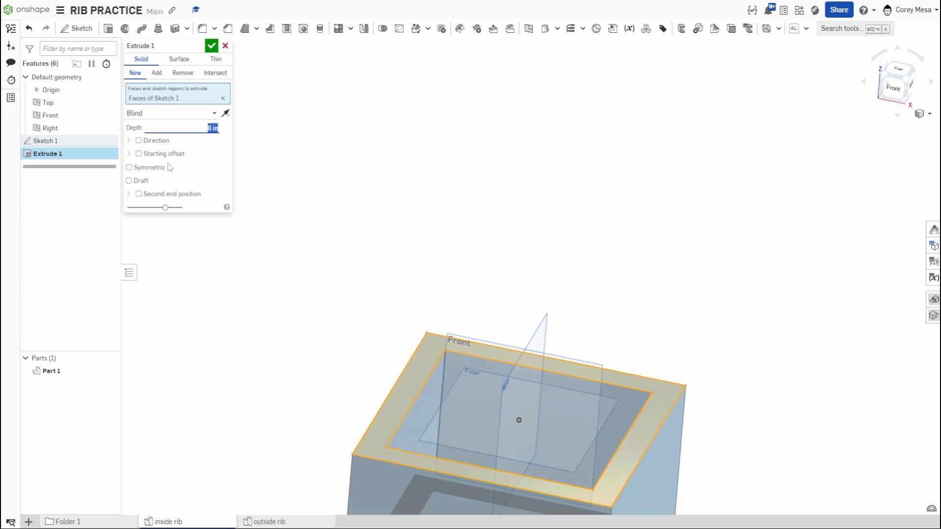
pyautogui.click(211, 47)
pyautogui.moveTo(387, 290); pyautogui.dragTo(589, 241, button='right')
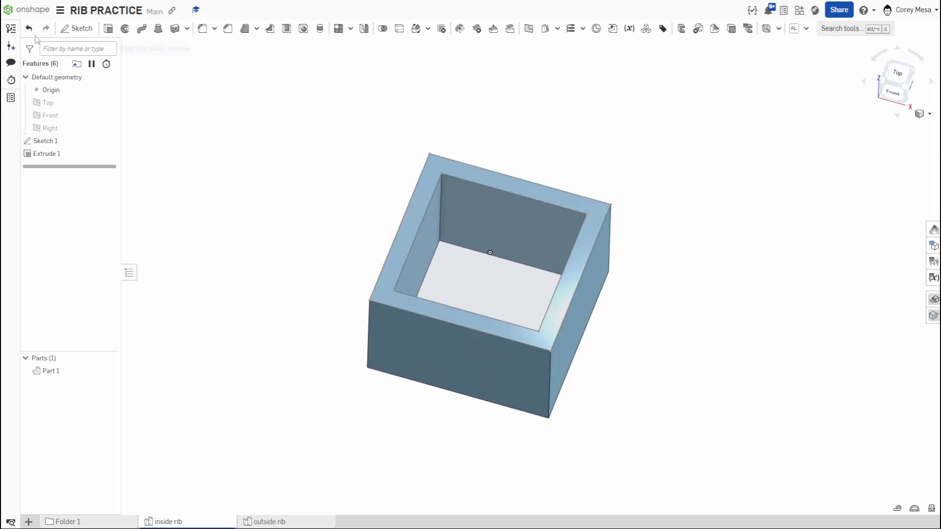
# - Start a sketch on the frame's top face and draw a horizontal line about 6.36 in long through the origin, short of the walls
pyautogui.click(76, 28)
pyautogui.click(416, 221)
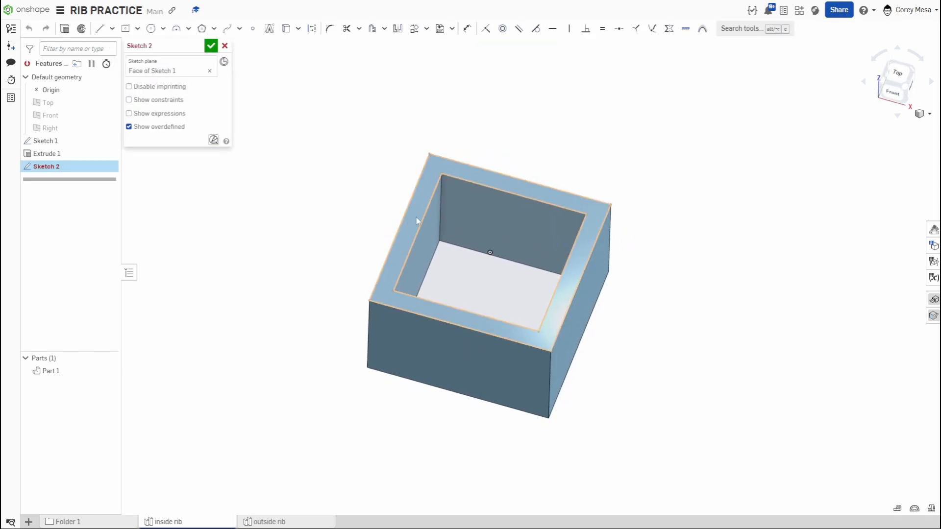
pyautogui.press('l')
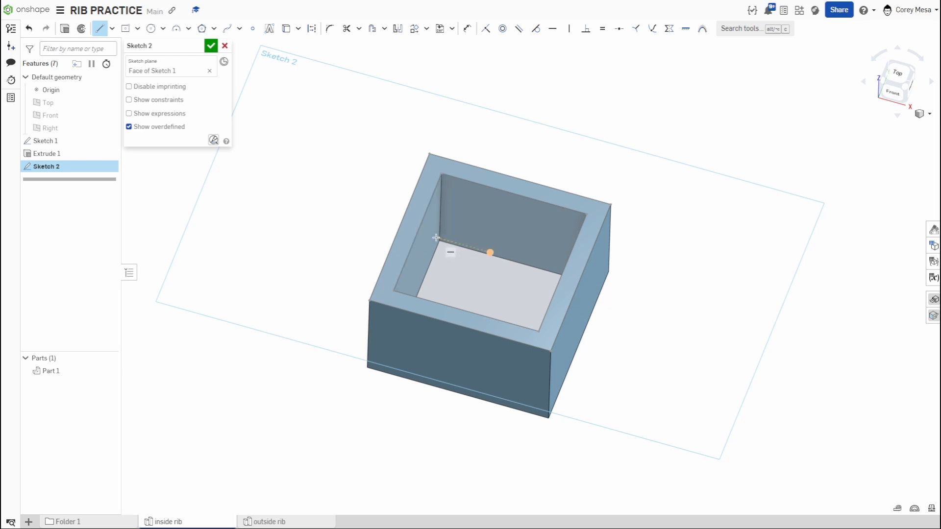
pyautogui.press('n')
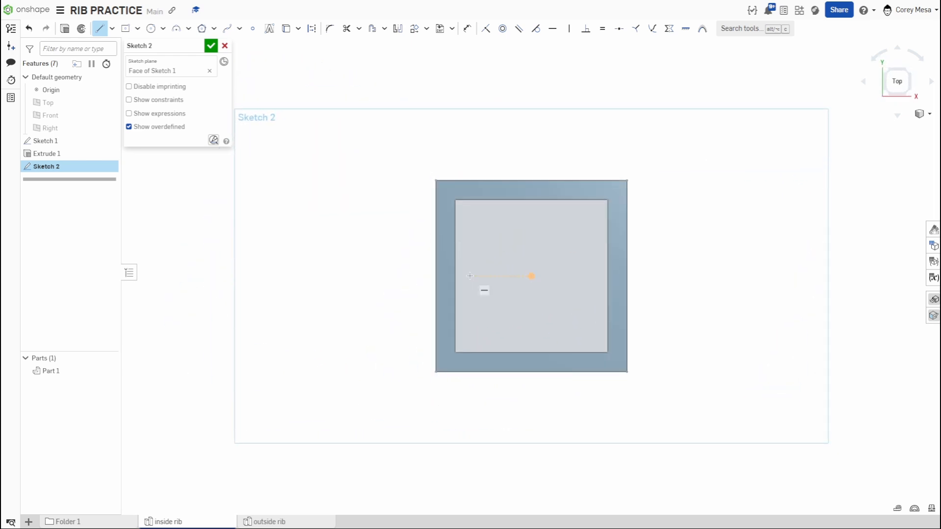
pyautogui.click(470, 276)
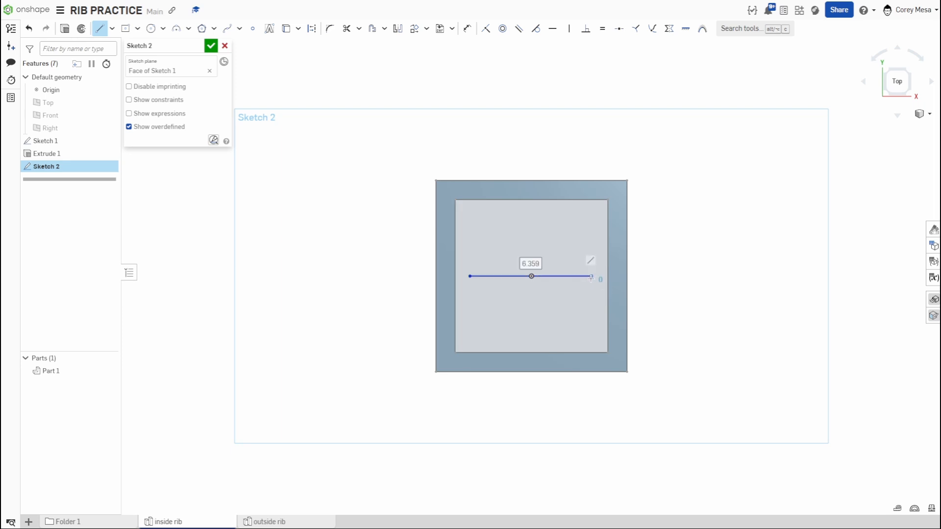
pyautogui.click(592, 276)
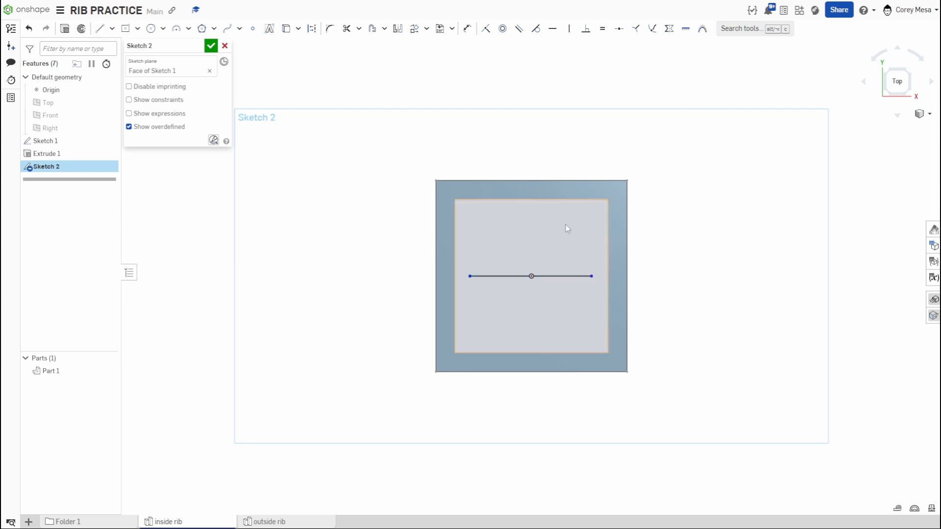
# - Draw a vertical line about 6.59 in long through the origin, crossing the horizontal line and ending short of the walls
pyautogui.click(531, 209)
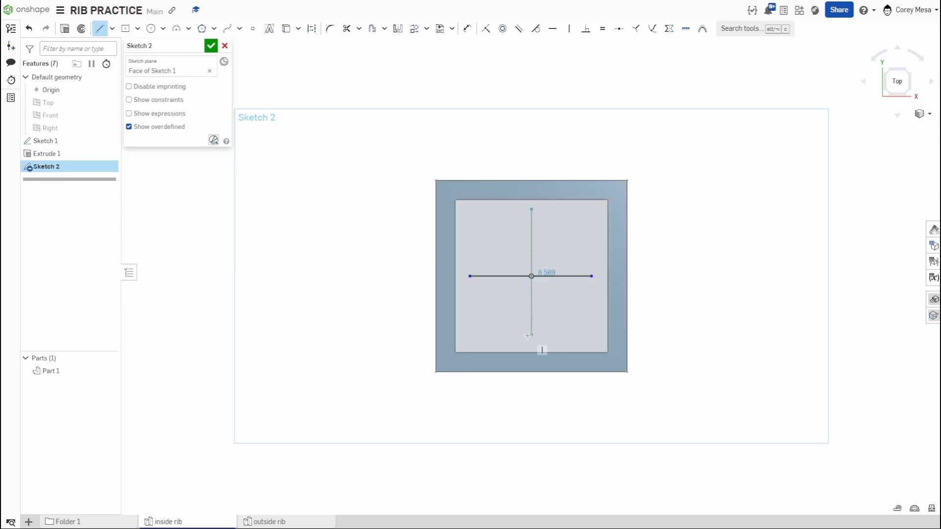
pyautogui.click(529, 336)
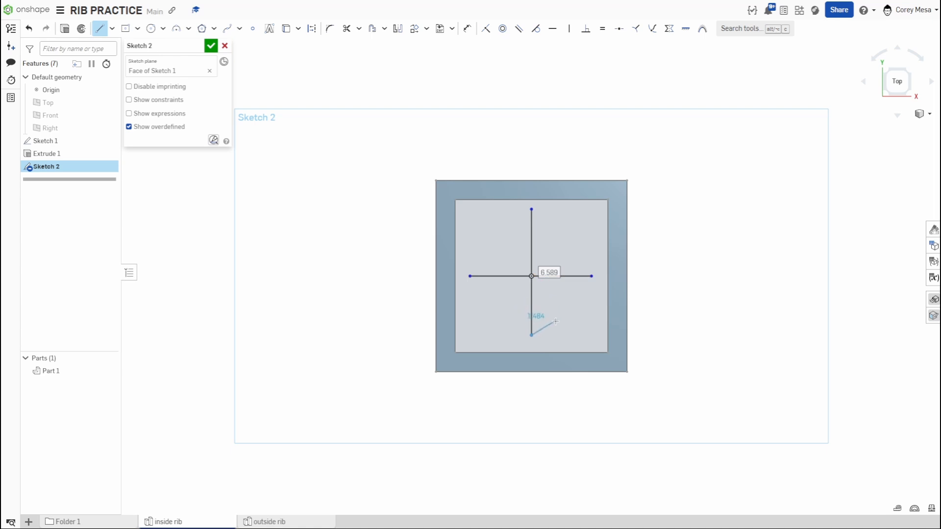
pyautogui.press('Escape')
pyautogui.moveTo(609, 316); pyautogui.dragTo(603, 281, button='right')
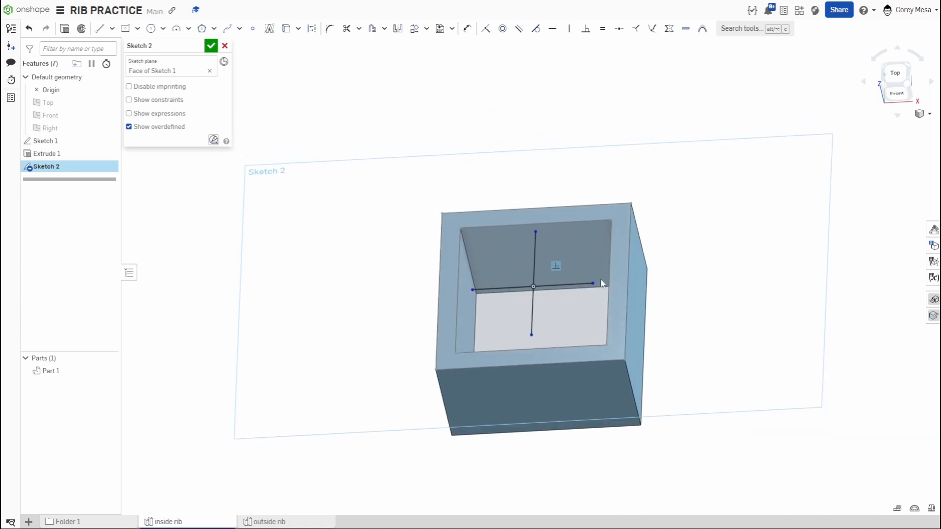
# - Accept the sketch and start a rib using both crossing lines as profiles and Part 1 as the part
pyautogui.click(211, 45)
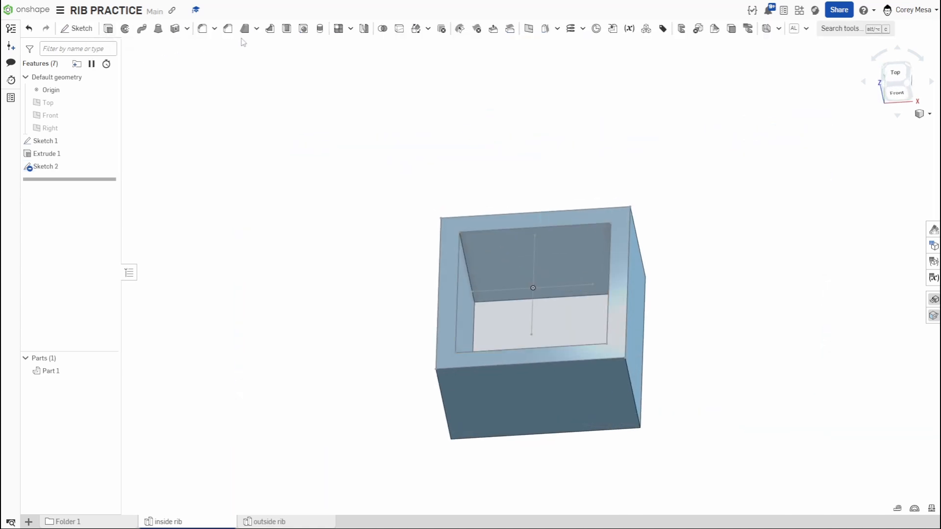
pyautogui.click(270, 28)
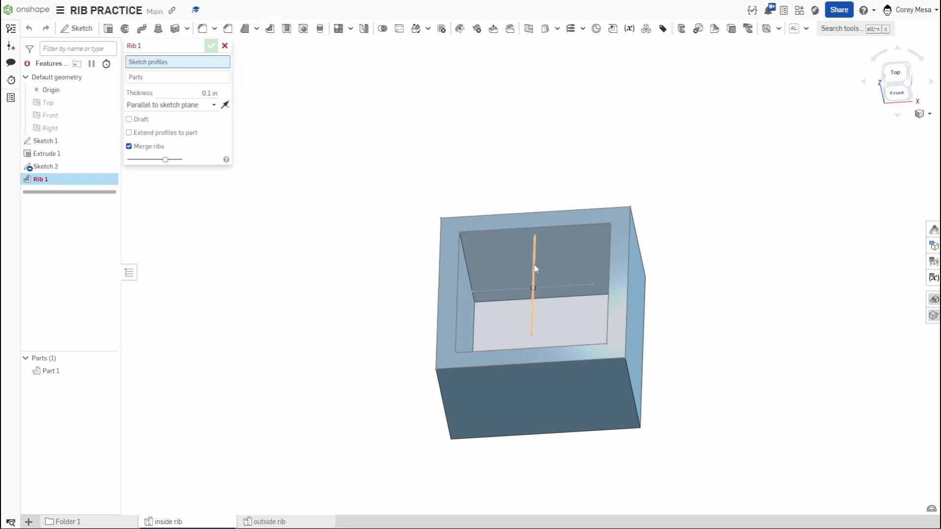
pyautogui.click(535, 268)
pyautogui.click(576, 285)
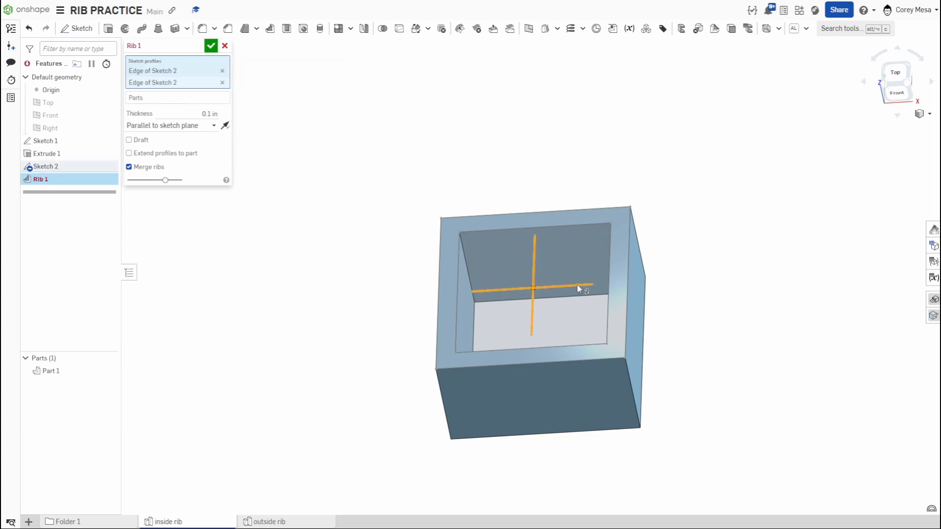
pyautogui.click(184, 97)
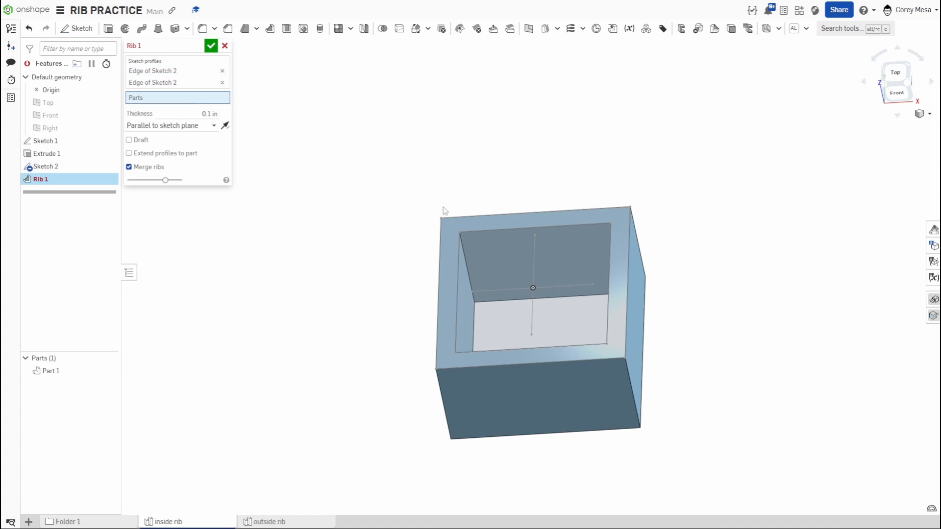
pyautogui.click(639, 293)
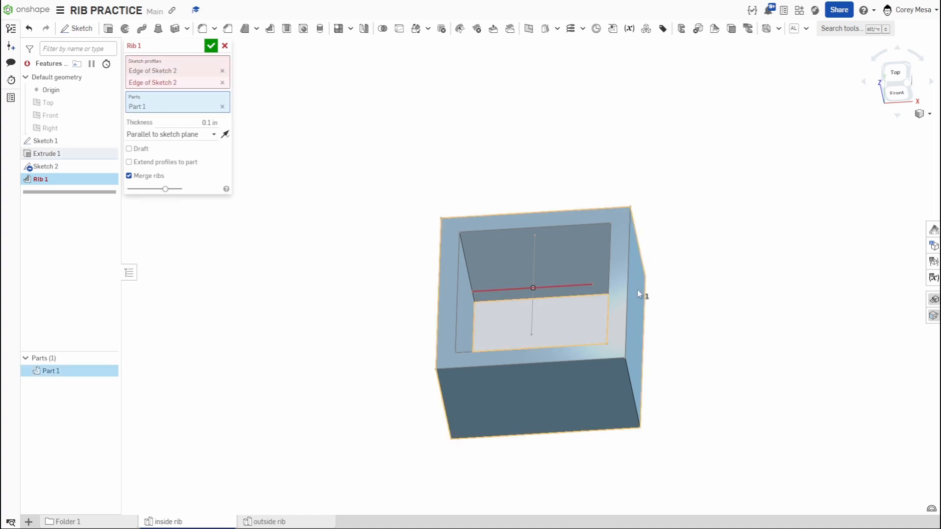
# - Set the rib to run normal to the sketch plane with its profiles extended to the part, and accept it
pyautogui.click(210, 134)
pyautogui.click(196, 165)
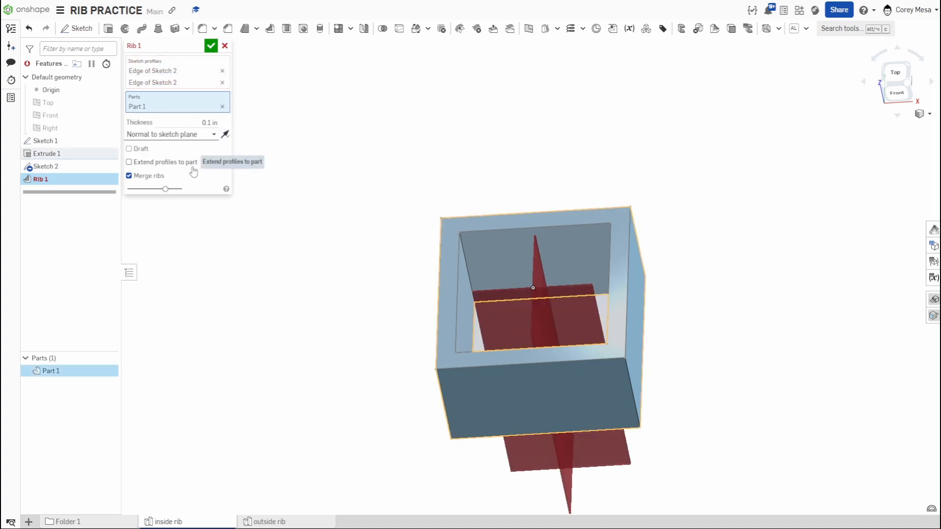
pyautogui.moveTo(421, 288)
pyautogui.mouseDown(button='right')
pyautogui.moveTo(496, 325)
pyautogui.moveTo(486, 324)
pyautogui.mouseUp(button='right')
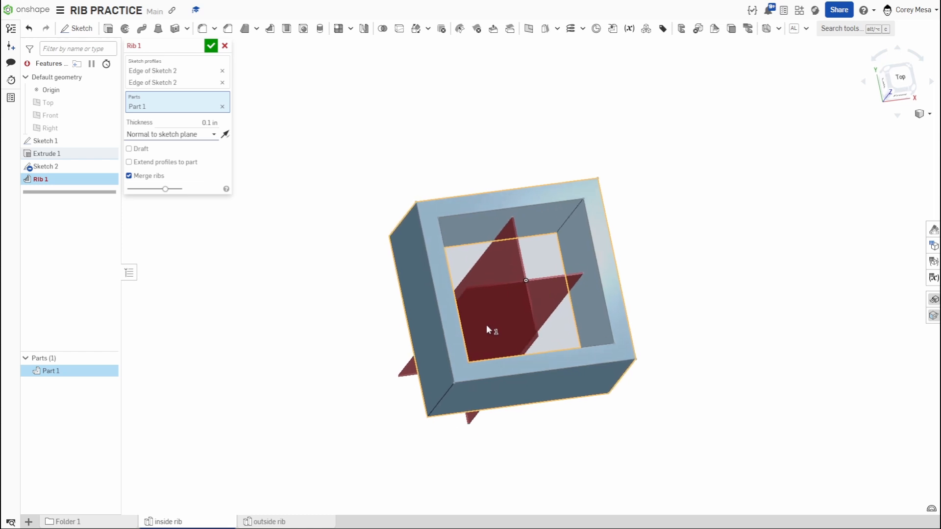
pyautogui.click(179, 167)
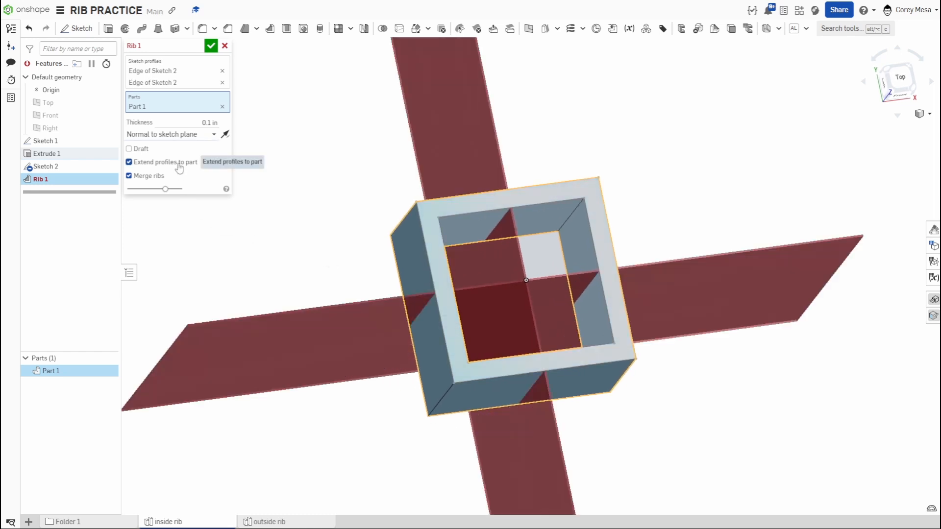
pyautogui.moveTo(585, 365); pyautogui.dragTo(445, 391, button='right')
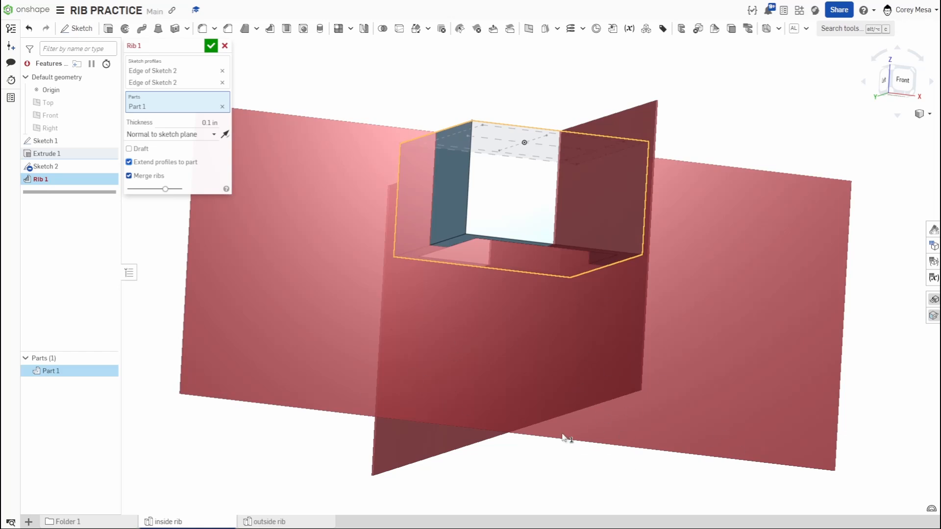
pyautogui.moveTo(591, 321); pyautogui.dragTo(589, 337, button='right')
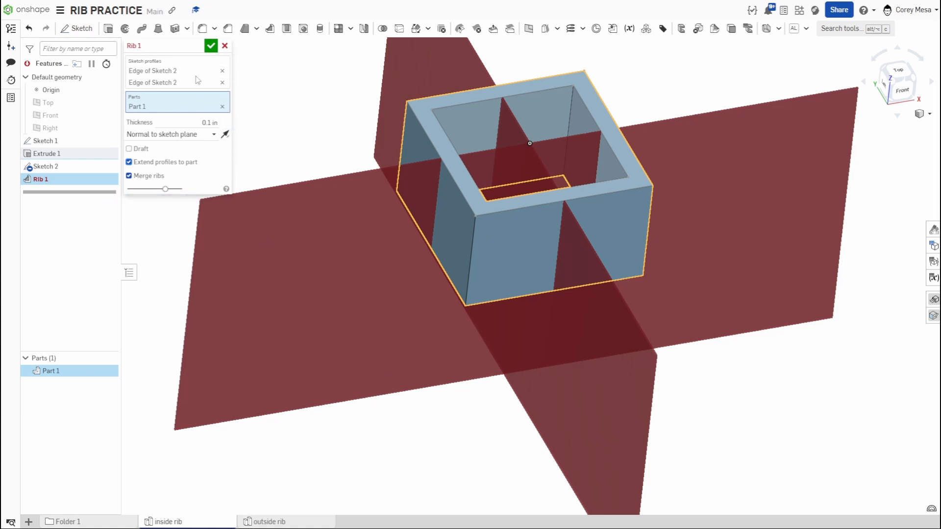
pyautogui.click(212, 47)
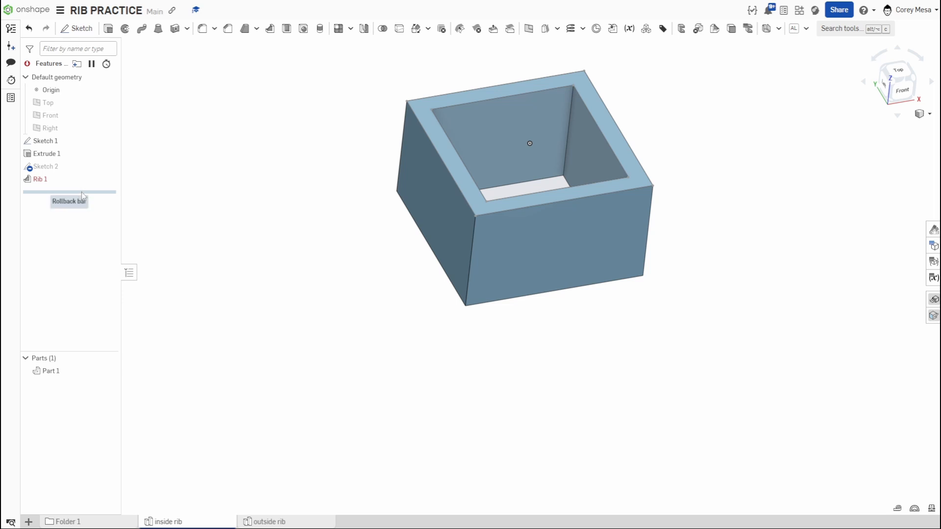
# - Roll the feature history back to just after Extrude 1, above Sketch 2
pyautogui.moveTo(83, 196); pyautogui.dragTo(80, 164)
pyautogui.moveTo(627, 213); pyautogui.dragTo(548, 159, button='right')
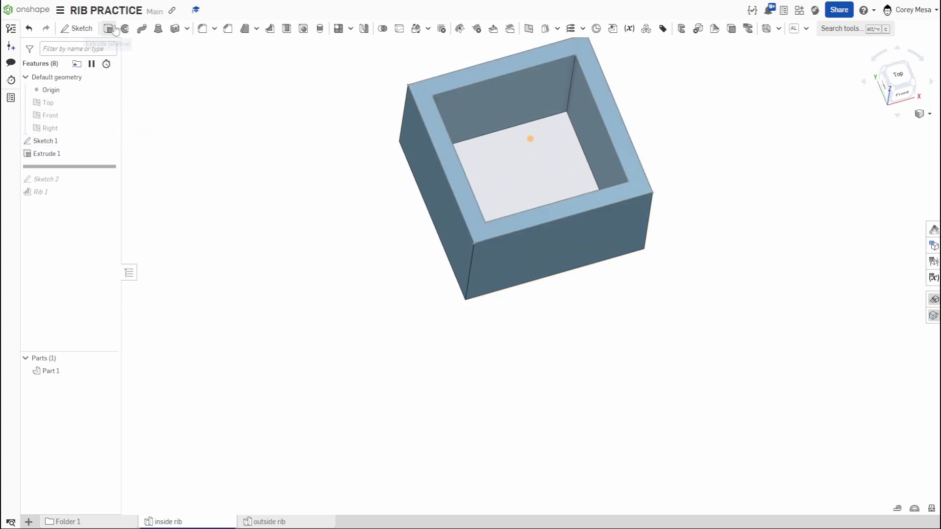
pyautogui.moveTo(597, 319); pyautogui.dragTo(579, 200, button='right')
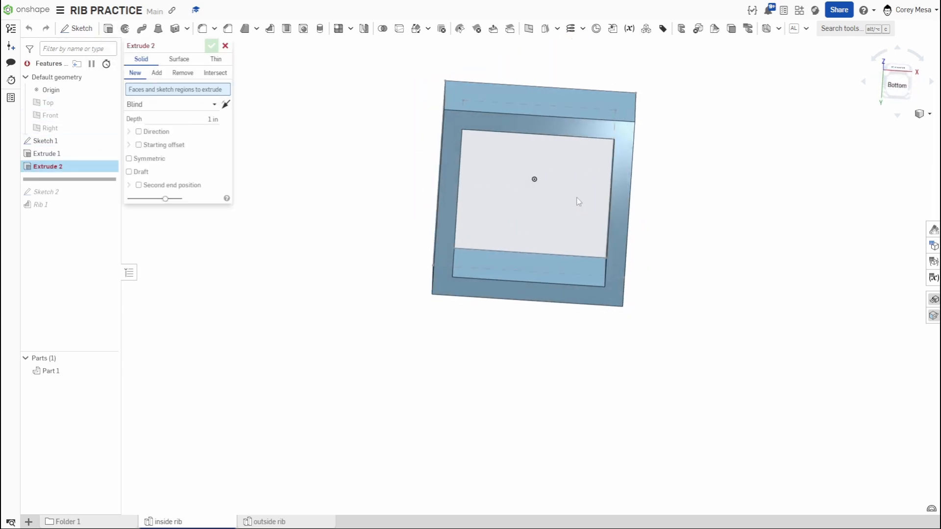
pyautogui.click(102, 143)
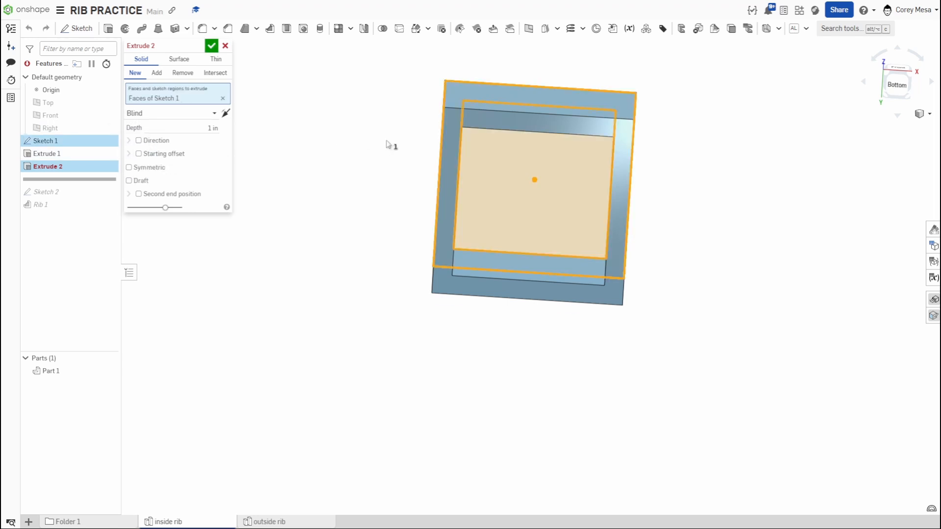
pyautogui.moveTo(579, 153); pyautogui.dragTo(497, 103, button='right')
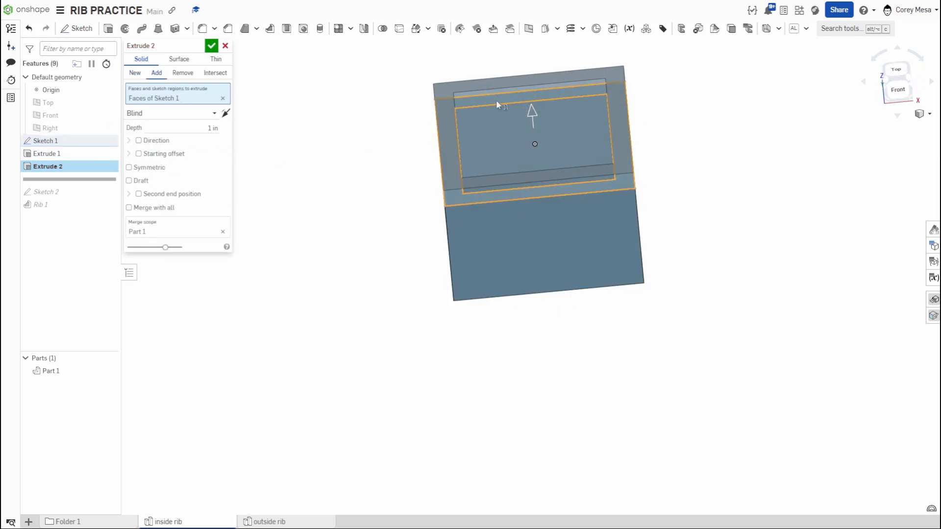
pyautogui.click(530, 117)
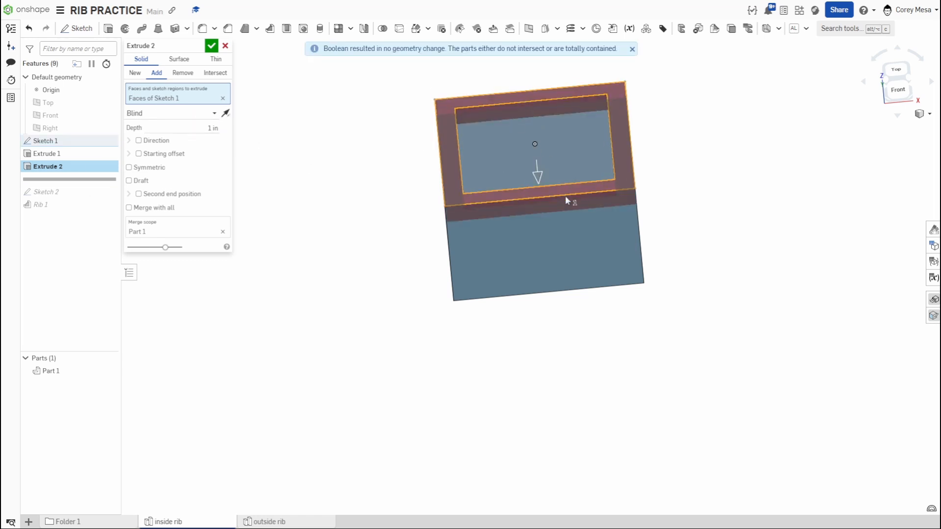
pyautogui.moveTo(569, 201); pyautogui.dragTo(539, 162, button='right')
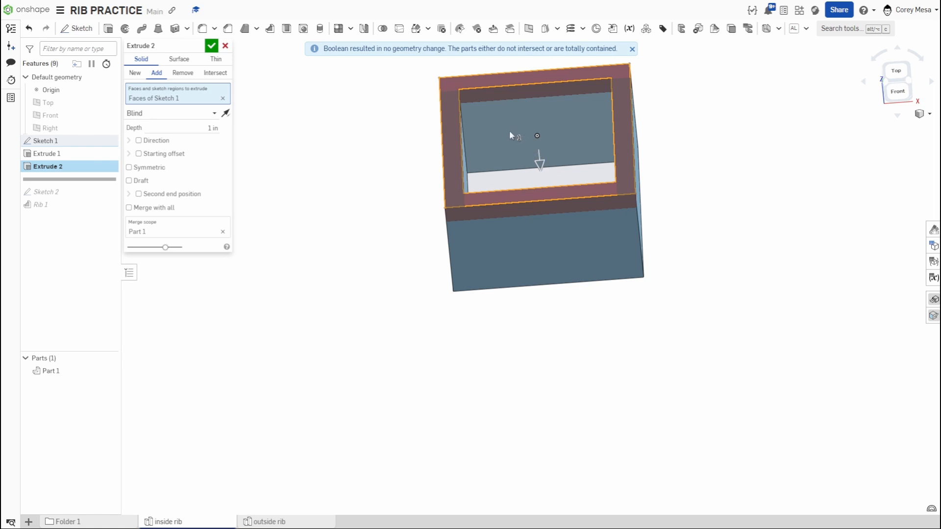
pyautogui.click(461, 131)
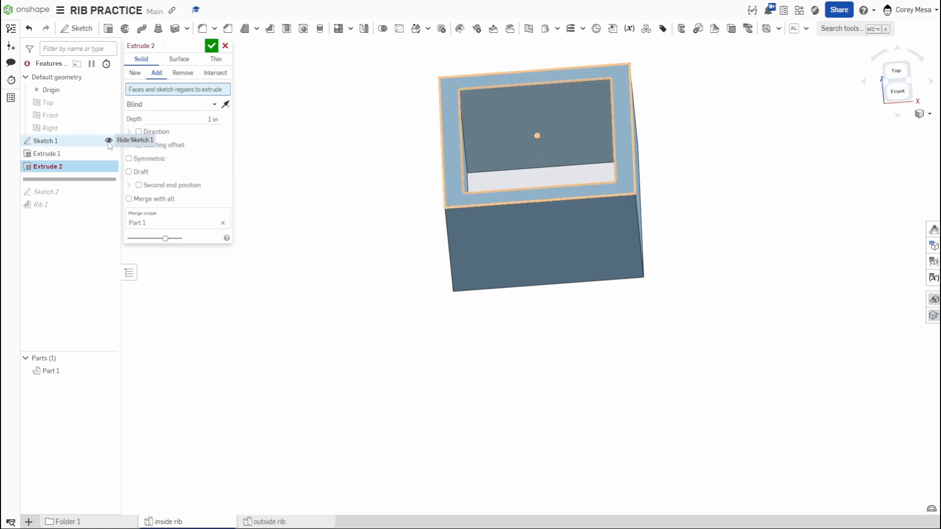
pyautogui.click(109, 141)
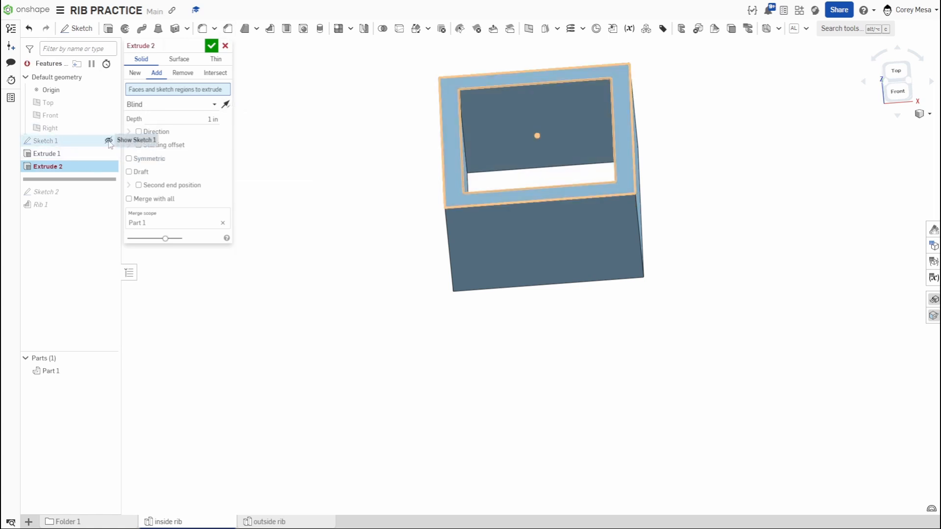
pyautogui.click(506, 143)
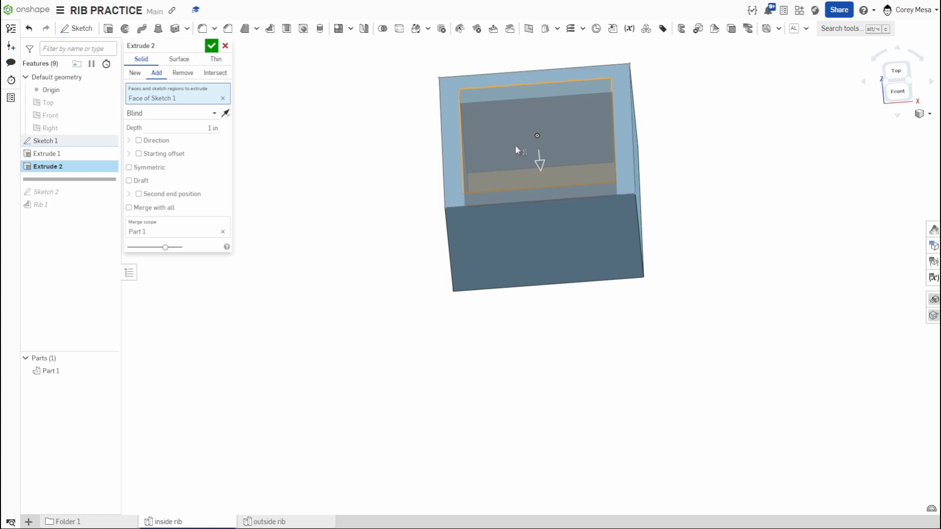
pyautogui.click(445, 141)
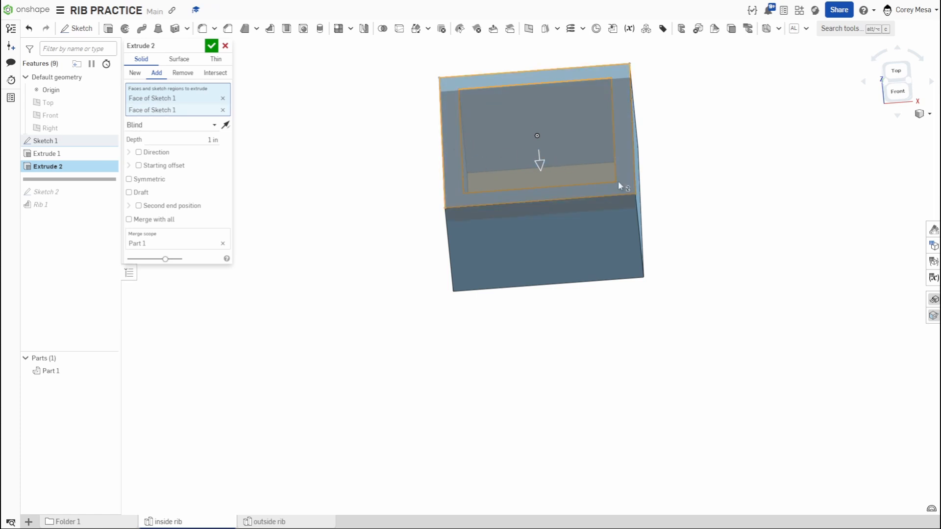
pyautogui.moveTo(687, 215)
pyautogui.mouseDown(button='right')
pyautogui.moveTo(706, 175)
pyautogui.moveTo(690, 117)
pyautogui.moveTo(698, 166)
pyautogui.mouseUp(button='right')
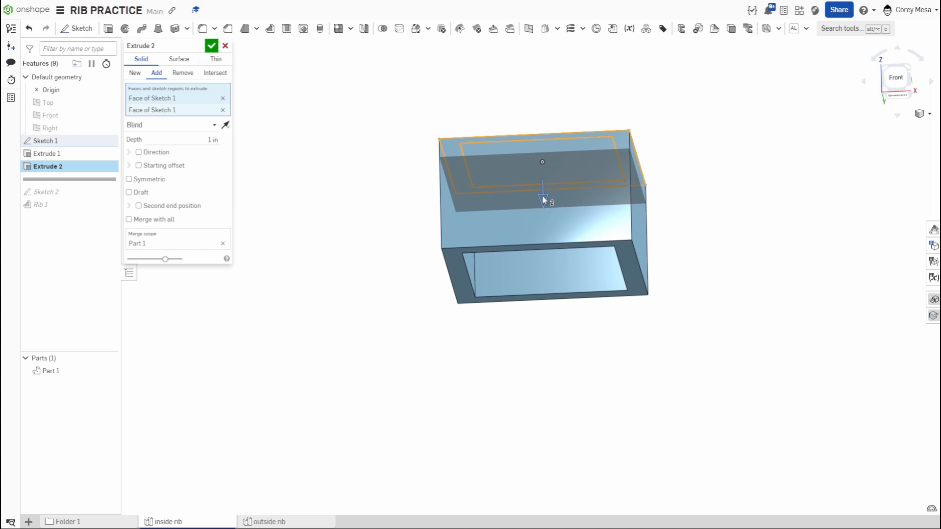
pyautogui.click(226, 46)
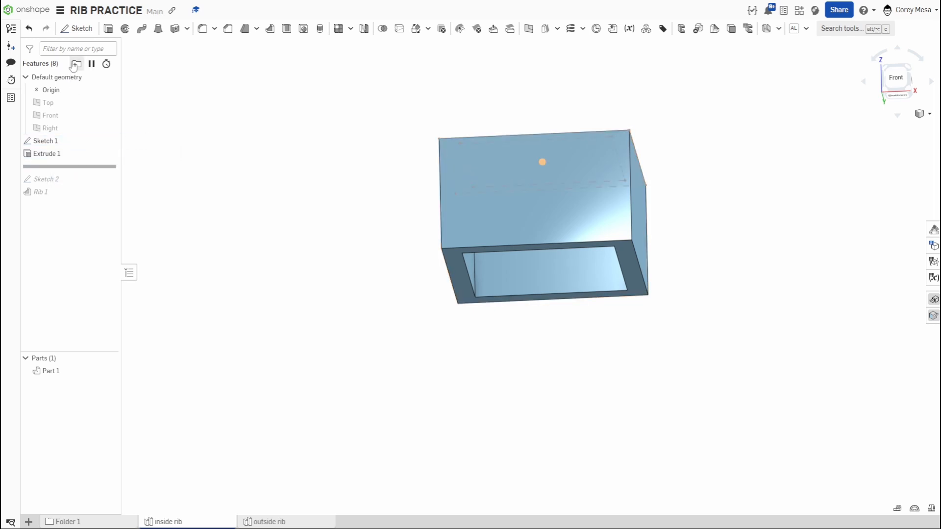
# - Start a sketch on the bottom face of the frame
pyautogui.hotkey('shift', 's')
pyautogui.scroll(5, 468, 294)
pyautogui.click(478, 284)
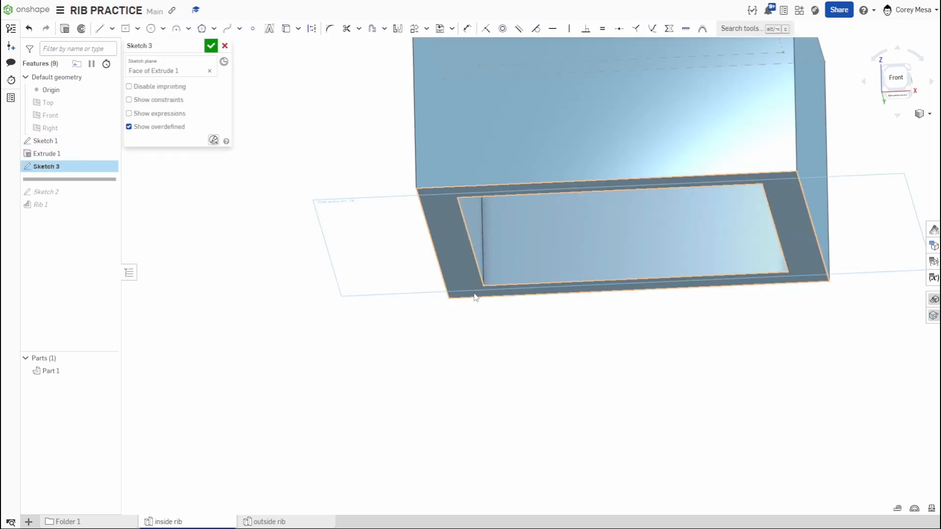
pyautogui.scroll(-4, 569, 339)
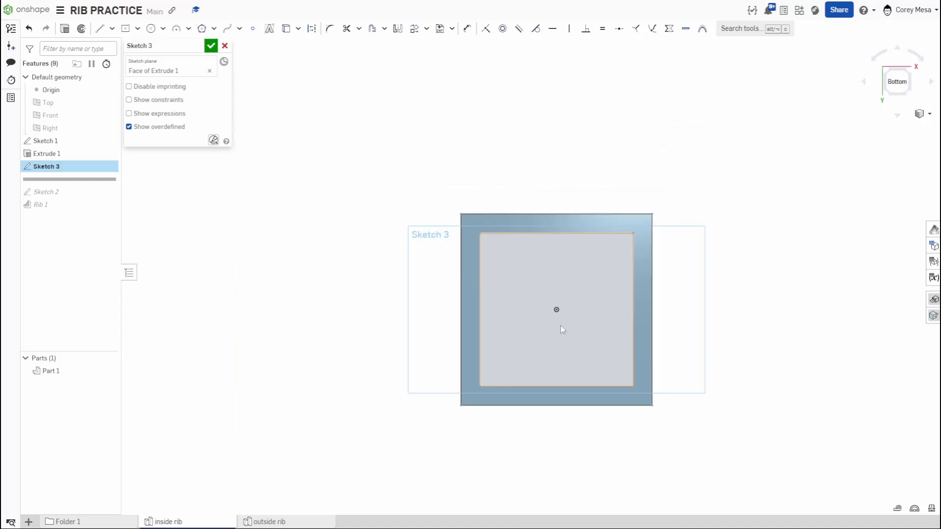
pyautogui.press('r')
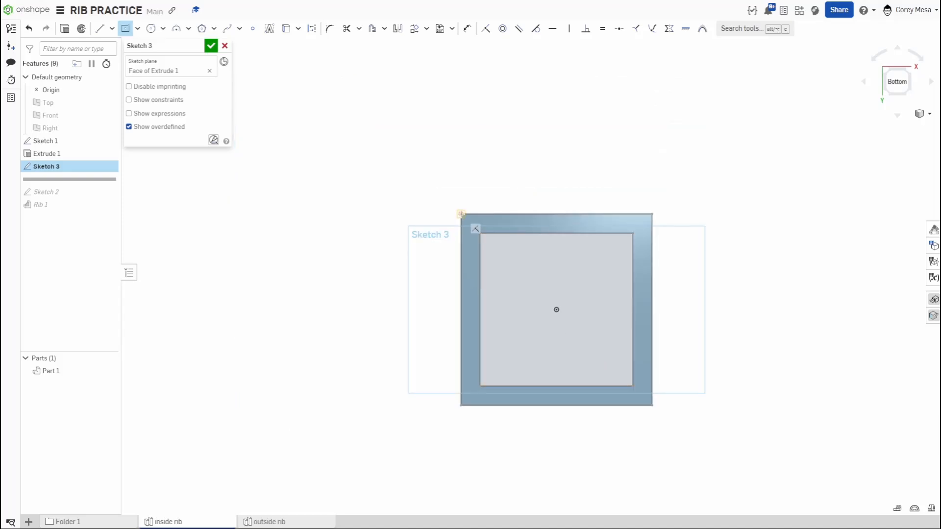
pyautogui.click(461, 214)
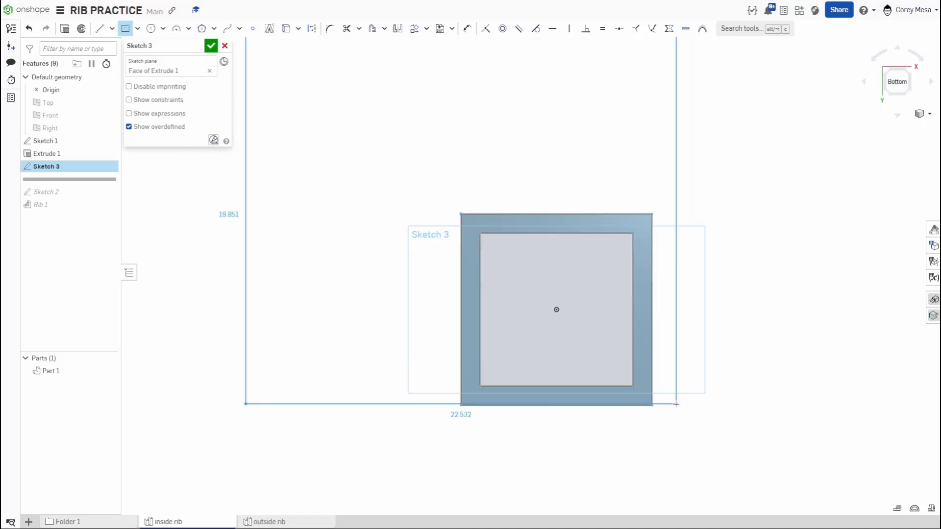
pyautogui.press('Escape')
# - Draw a 10 by 10 in center-point rectangle from the origin to the frame's outer corner and accept the sketch
pyautogui.press('r')
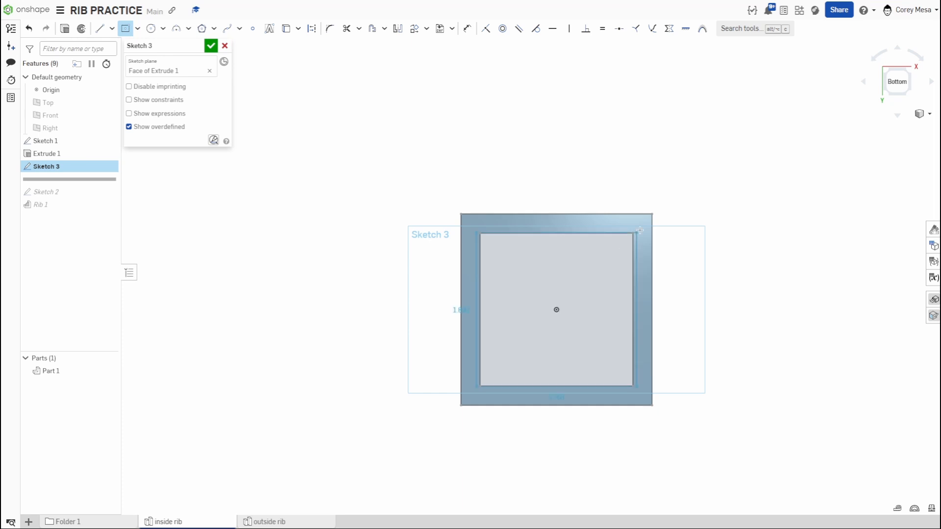
pyautogui.click(556, 309)
pyautogui.click(654, 213)
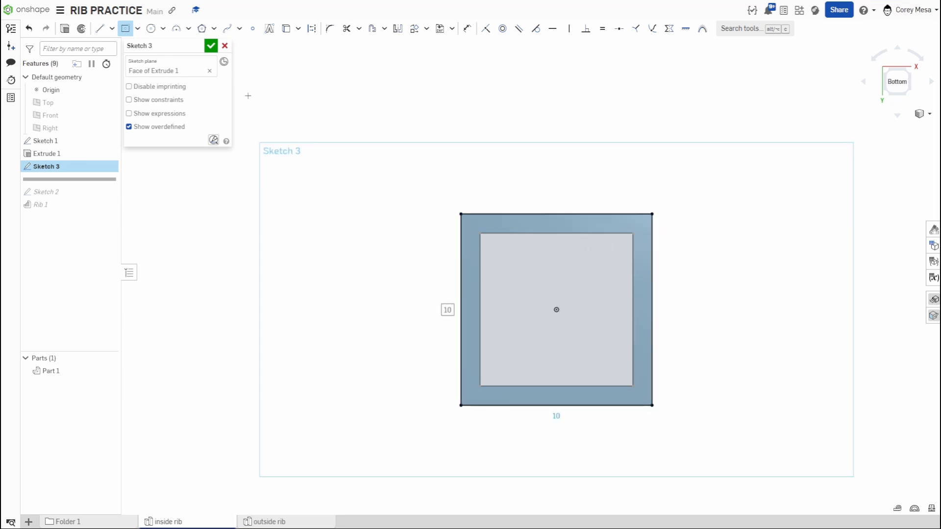
pyautogui.click(210, 47)
# - Extrude both regions of Sketch 3 by 1 in away from the frame, adding them to Part 1 as a floor
pyautogui.hotkey('shift', 'e')
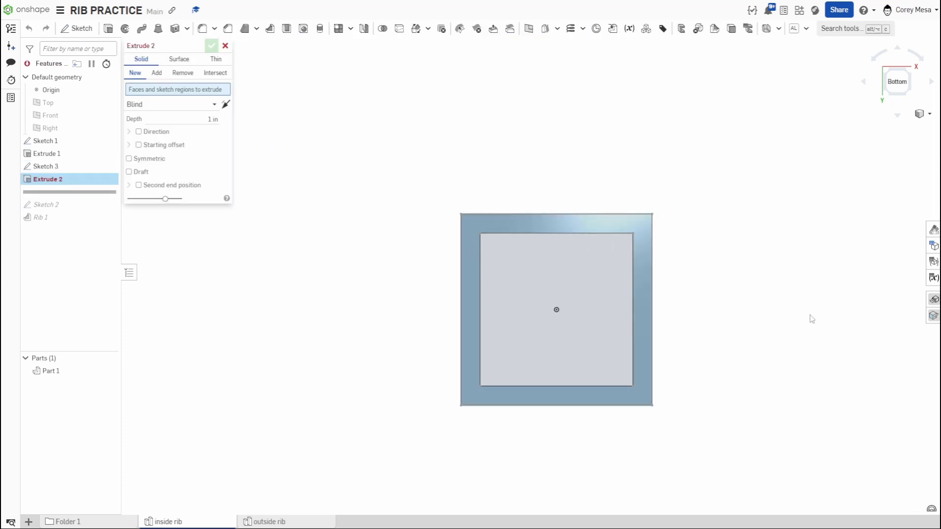
pyautogui.moveTo(812, 318)
pyautogui.mouseDown(button='right')
pyautogui.moveTo(705, 263)
pyautogui.moveTo(706, 289)
pyautogui.mouseUp(button='right')
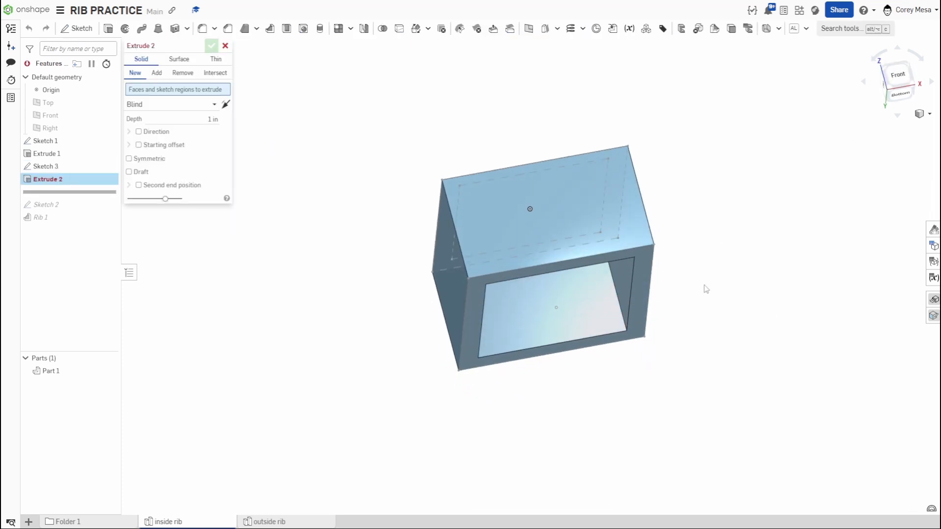
pyautogui.click(475, 301)
pyautogui.click(496, 304)
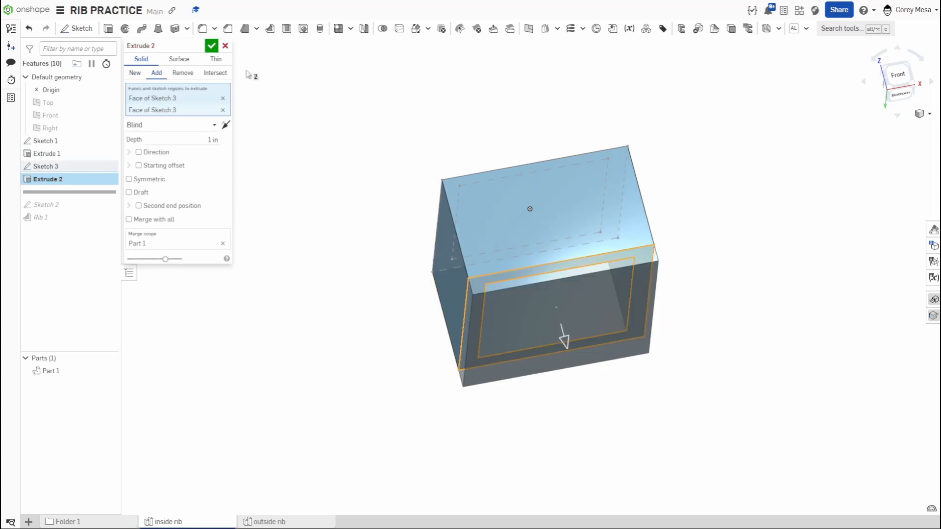
pyautogui.click(212, 48)
# - Roll the feature history forward past Rib 1 and open Rib 1 for editing
pyautogui.moveTo(710, 216); pyautogui.dragTo(766, 278, button='right')
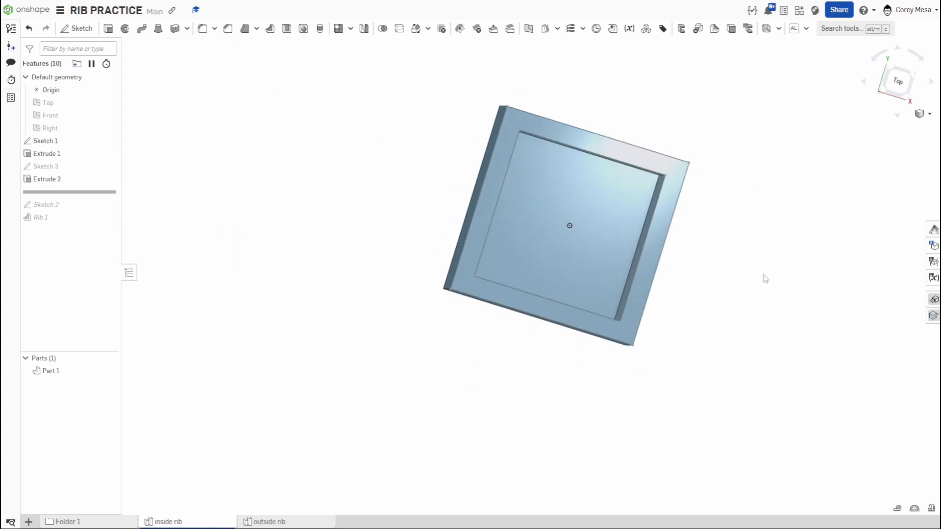
pyautogui.moveTo(101, 192); pyautogui.dragTo(104, 218)
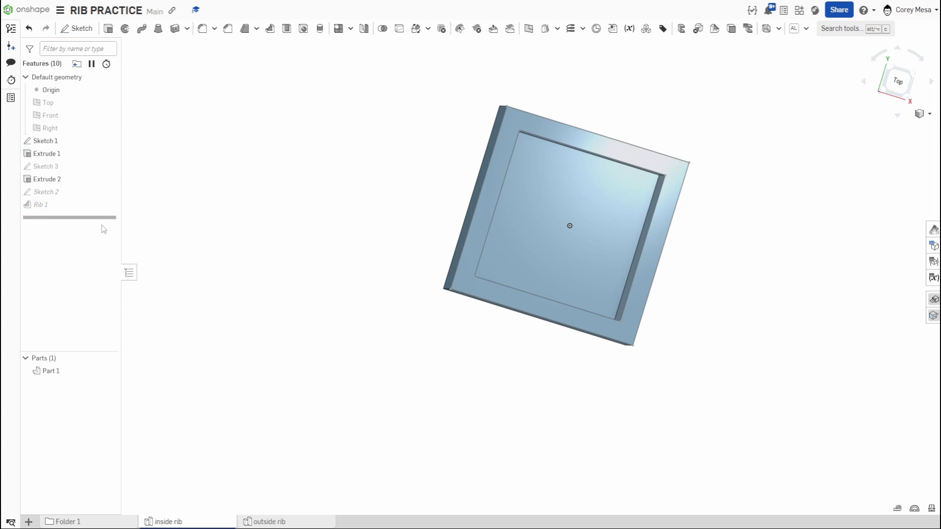
pyautogui.doubleClick(57, 205)
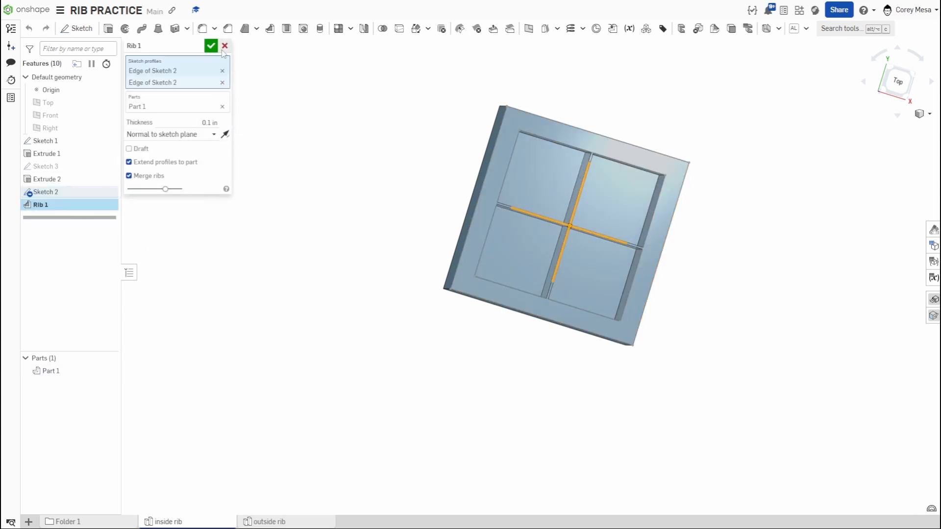
# - Close Rib 1 without changes and delete it from the feature history
pyautogui.click(225, 45)
pyautogui.rightClick(55, 205)
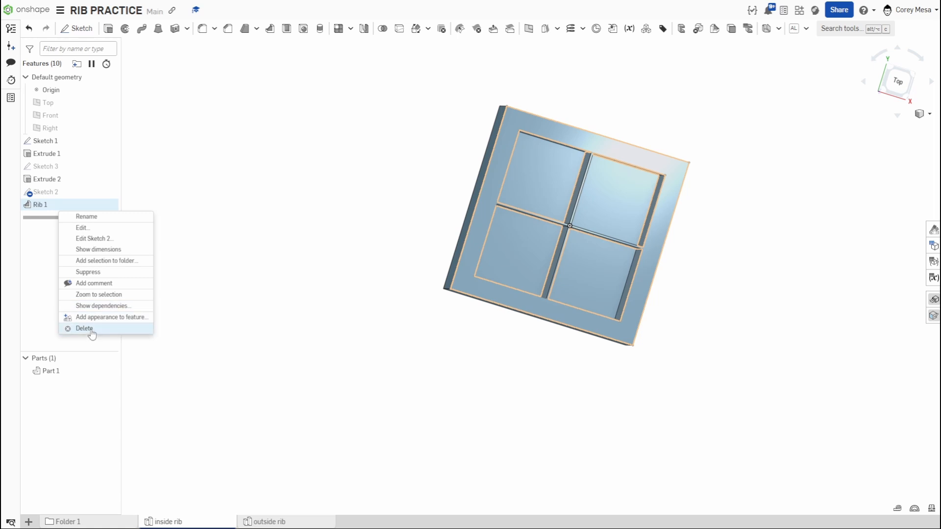
pyautogui.click(90, 329)
# - Create a rib from both crossing Sketch 2 lines on Part 1, directed normal to the sketch plane
pyautogui.moveTo(606, 353); pyautogui.dragTo(620, 299, button='right')
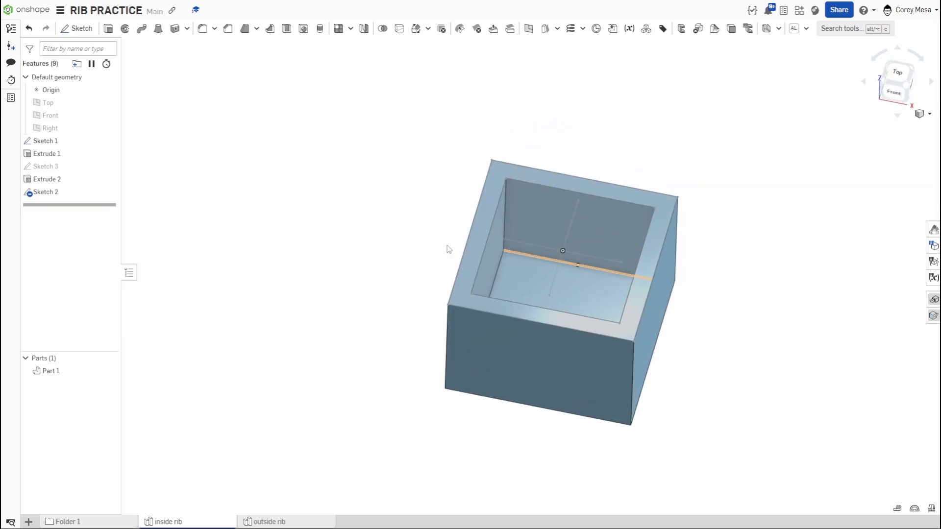
pyautogui.click(45, 192)
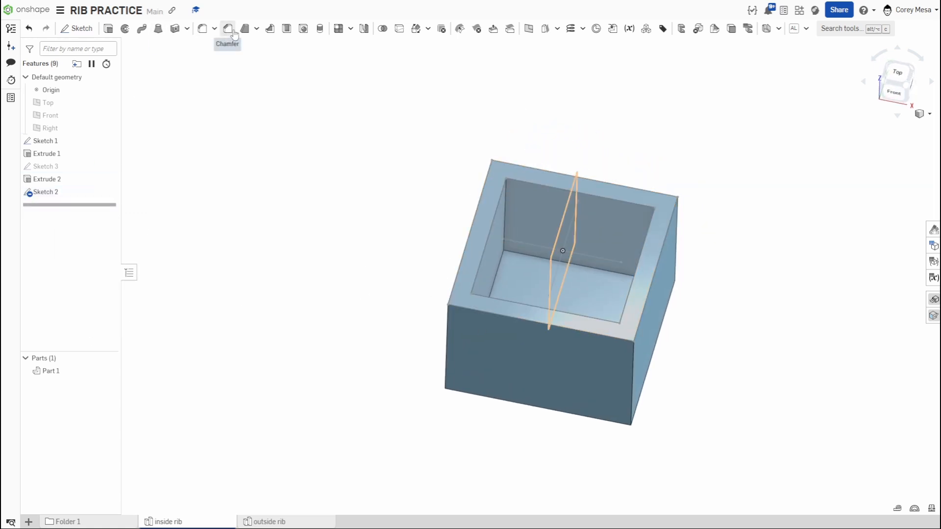
pyautogui.click(270, 28)
pyautogui.scroll(4, 581, 248)
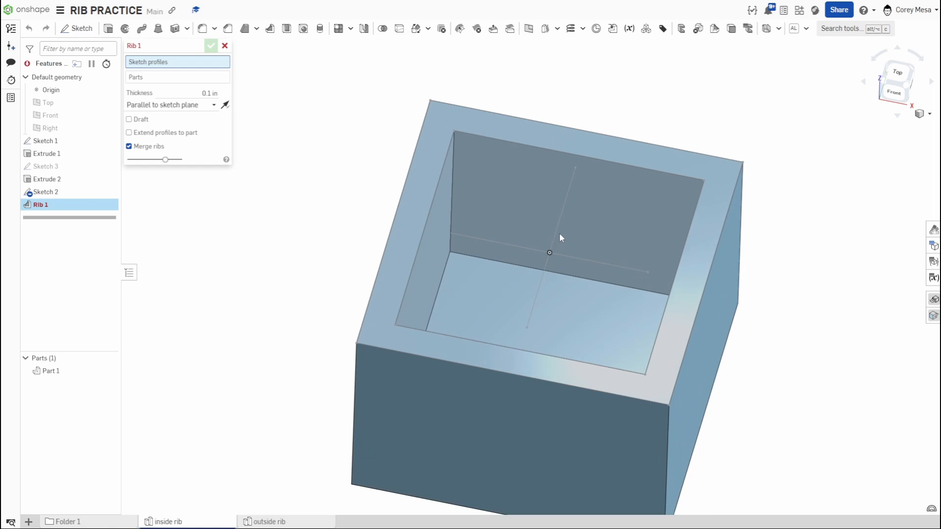
pyautogui.click(555, 227)
pyautogui.click(593, 260)
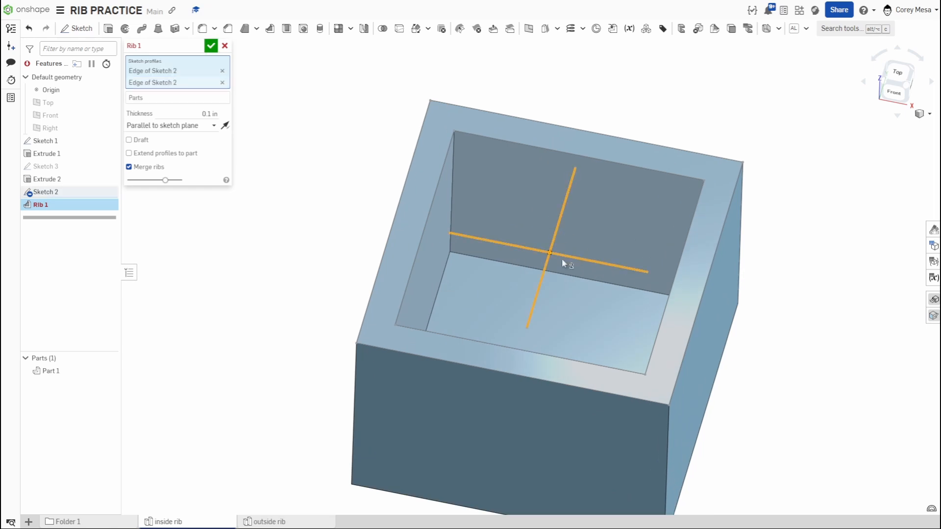
pyautogui.click(227, 101)
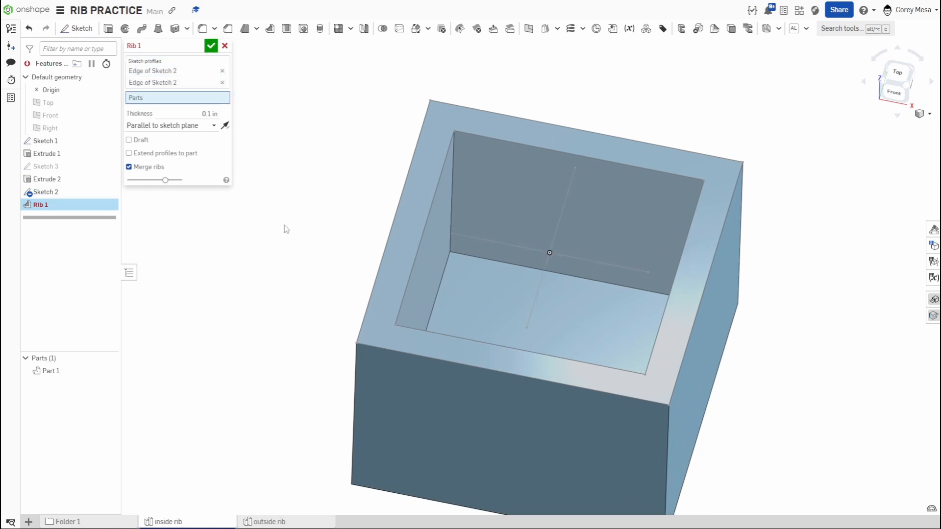
pyautogui.click(385, 318)
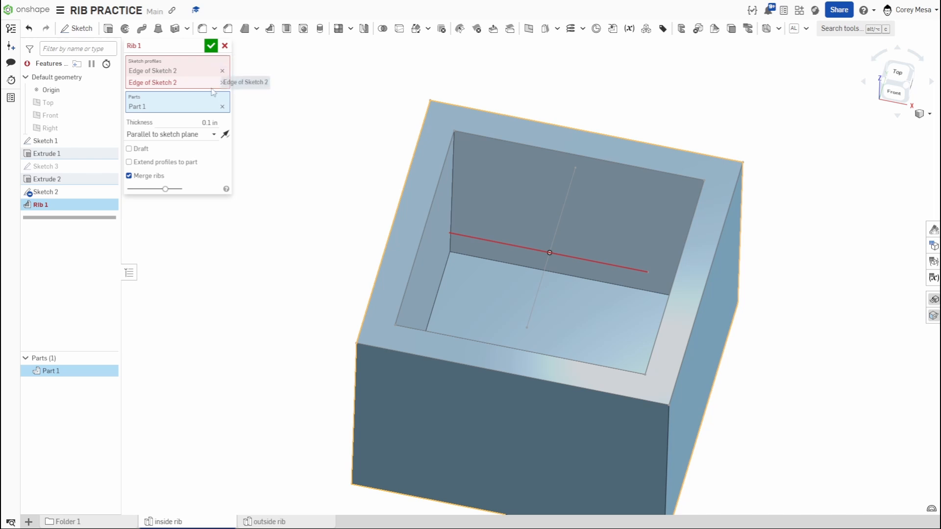
pyautogui.click(184, 139)
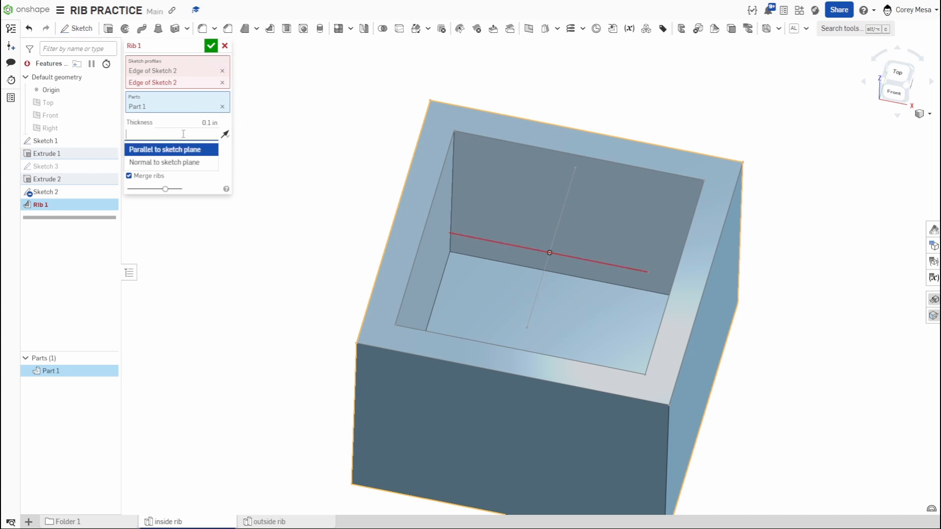
pyautogui.click(183, 163)
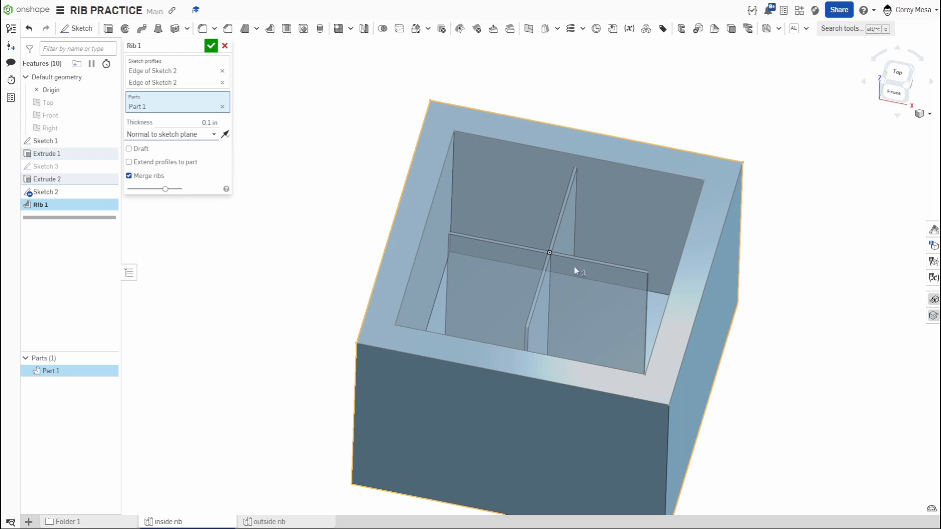
# - Set the rib thickness to 0.5 in
pyautogui.moveTo(574, 265)
pyautogui.mouseDown(button='right')
pyautogui.moveTo(533, 274)
pyautogui.moveTo(541, 293)
pyautogui.mouseUp(button='right')
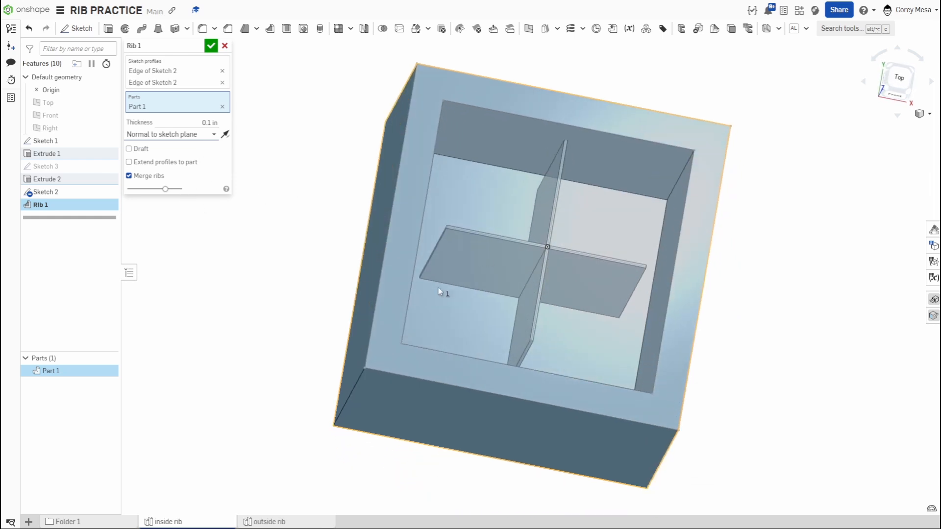
pyautogui.scroll(5, 667, 309)
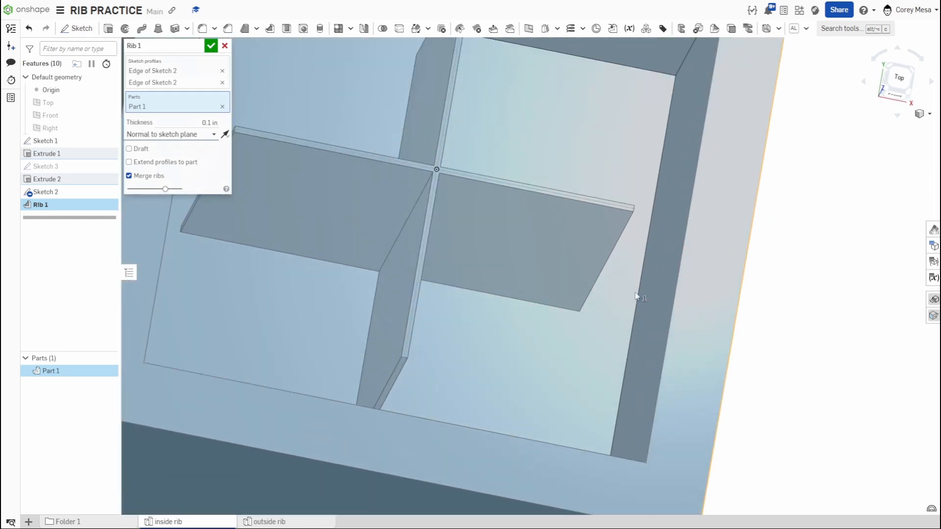
pyautogui.moveTo(568, 283); pyautogui.dragTo(703, 284, button='middle')
pyautogui.moveTo(670, 300)
pyautogui.mouseDown(button='right')
pyautogui.moveTo(655, 288)
pyautogui.moveTo(667, 288)
pyautogui.mouseUp(button='right')
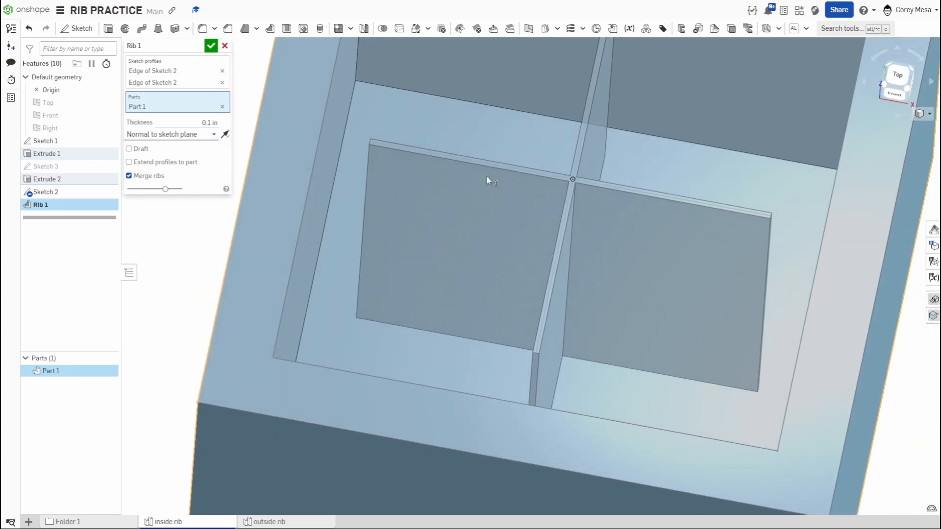
pyautogui.click(206, 123)
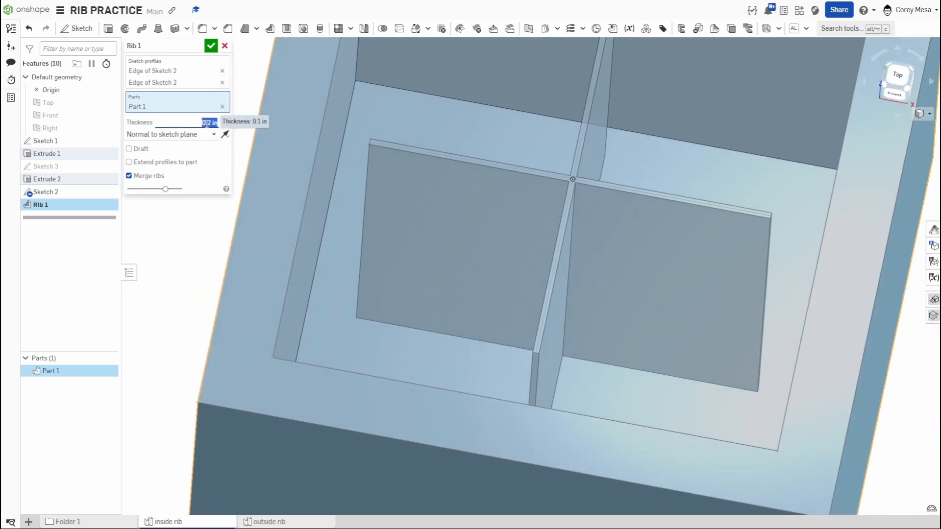
pyautogui.press('Up')
pyautogui.press('Up')
pyautogui.press('Up')
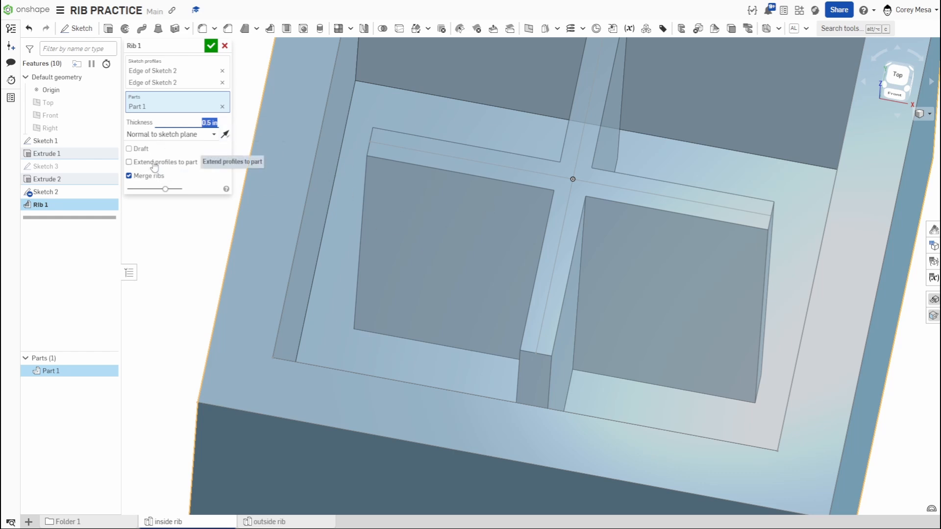
# - Compare the ribs with and without extending their profiles to the part, keep the extension enabled, and accept the rib
pyautogui.click(129, 162)
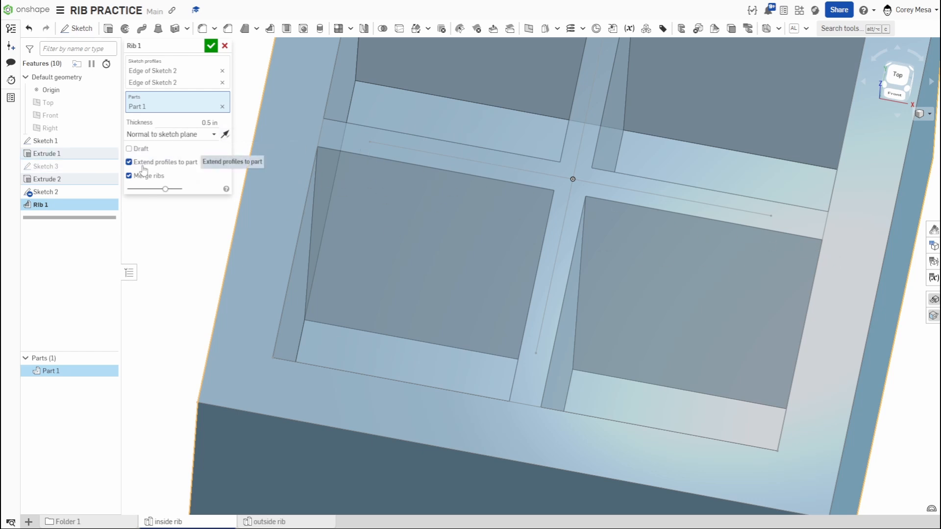
pyautogui.click(171, 167)
pyautogui.moveTo(678, 294); pyautogui.dragTo(757, 312, button='right')
pyautogui.scroll(-2, 677, 290)
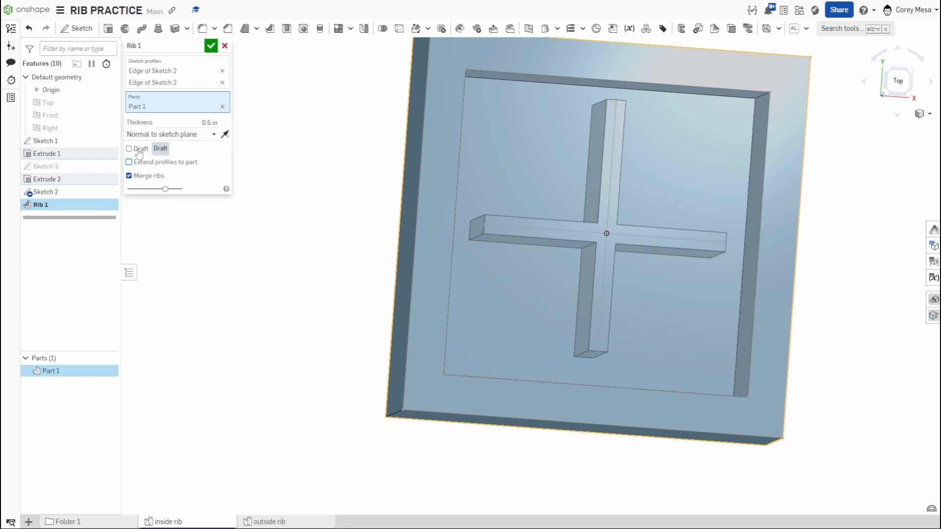
pyautogui.click(129, 162)
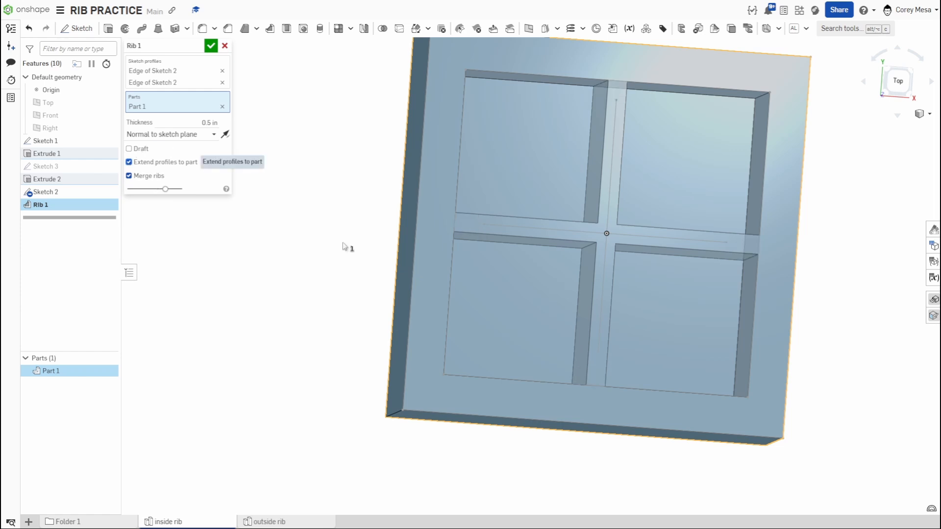
pyautogui.click(211, 45)
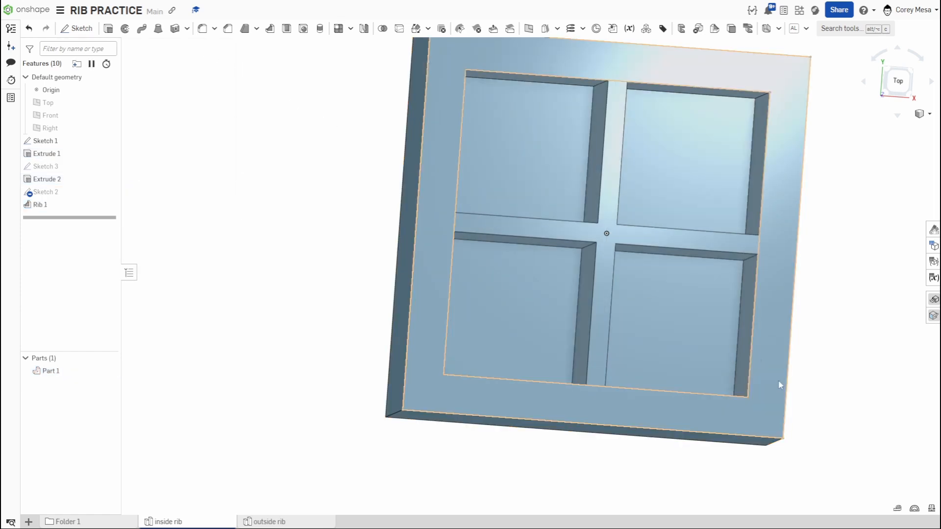
pyautogui.moveTo(779, 380); pyautogui.dragTo(600, 256, button='right')
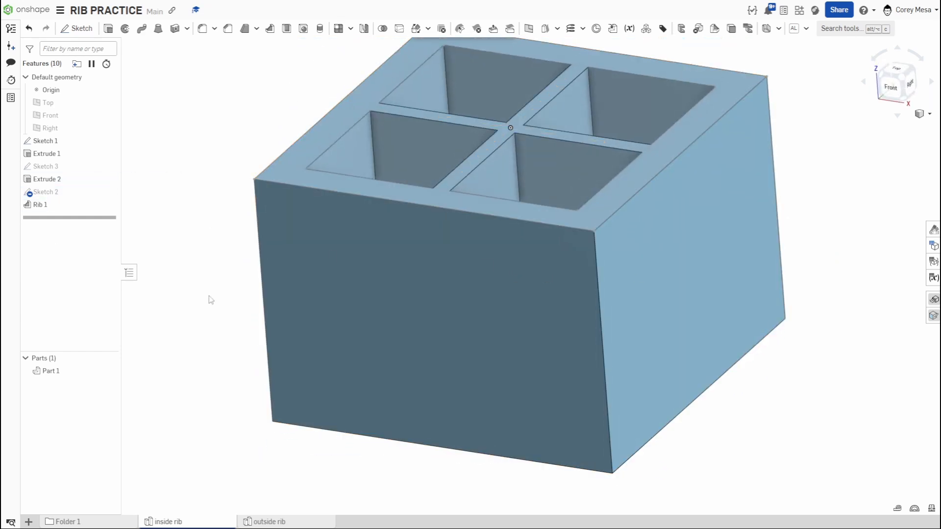
pyautogui.scroll(-3, 692, 250)
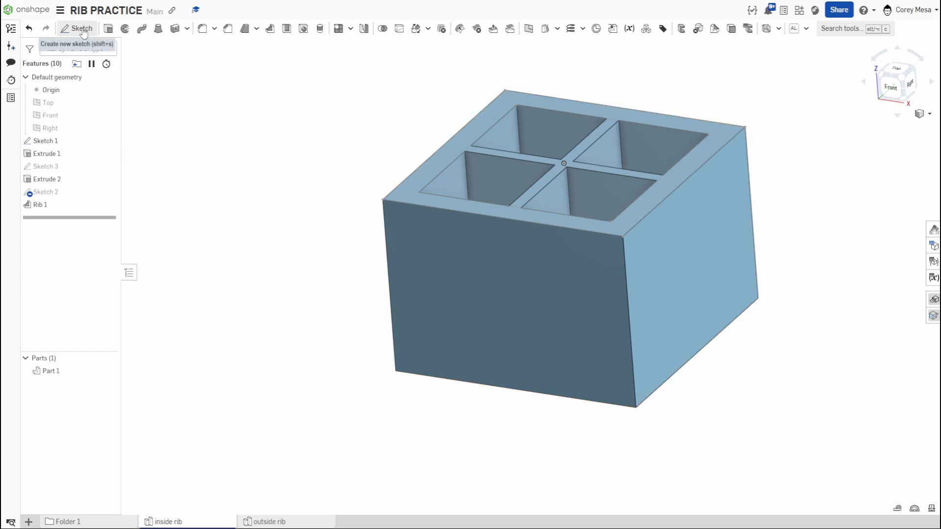
# - Switch to the outside rib Part Studio and start a sketch on the Top plane
pyautogui.click(284, 525)
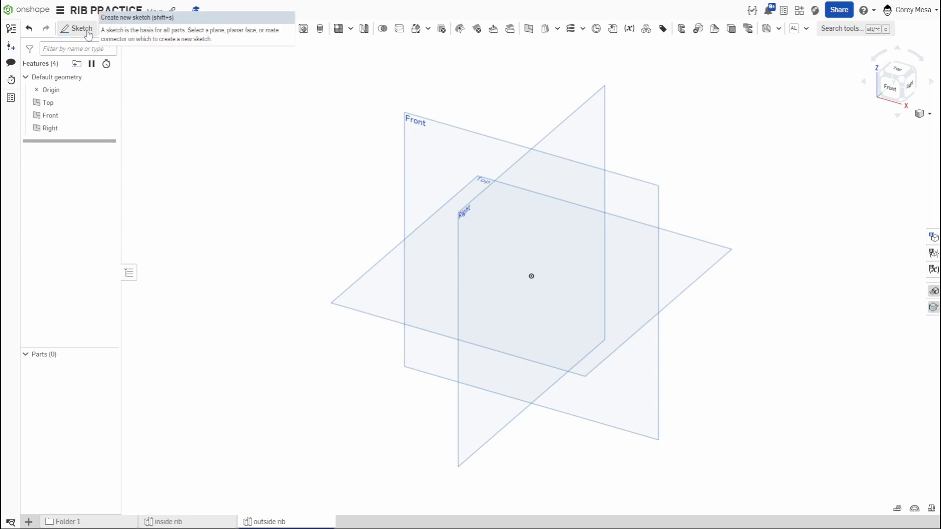
pyautogui.click(87, 33)
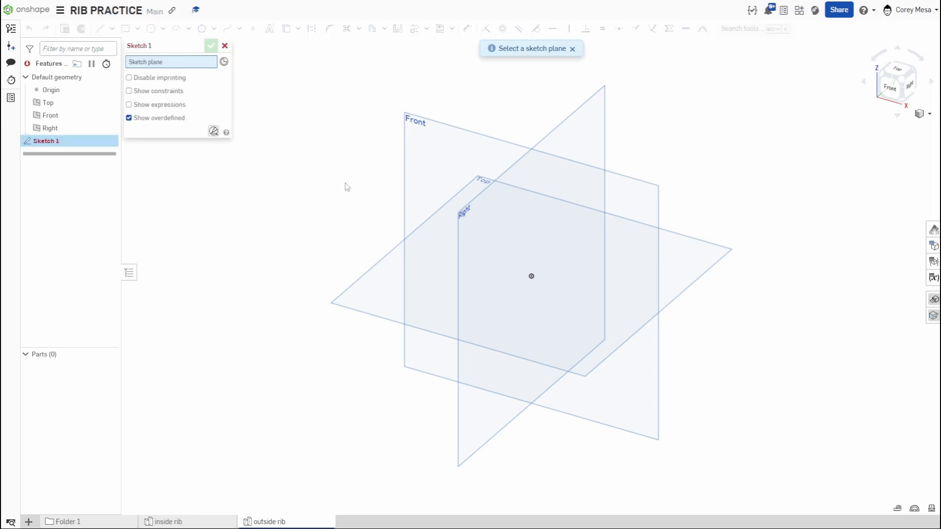
pyautogui.click(387, 284)
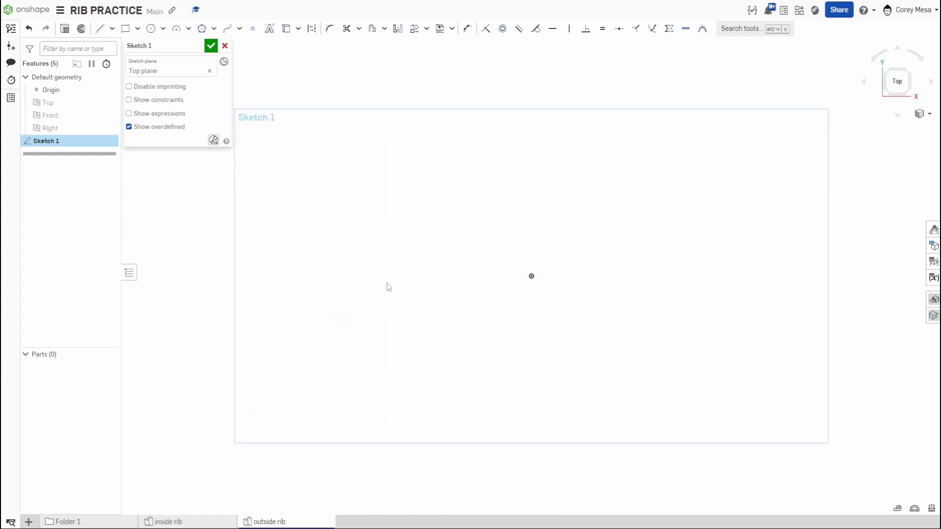
# - Draw a 10 by 10 in center-point rectangle centered on the origin
pyautogui.press('g')
pyautogui.click(532, 276)
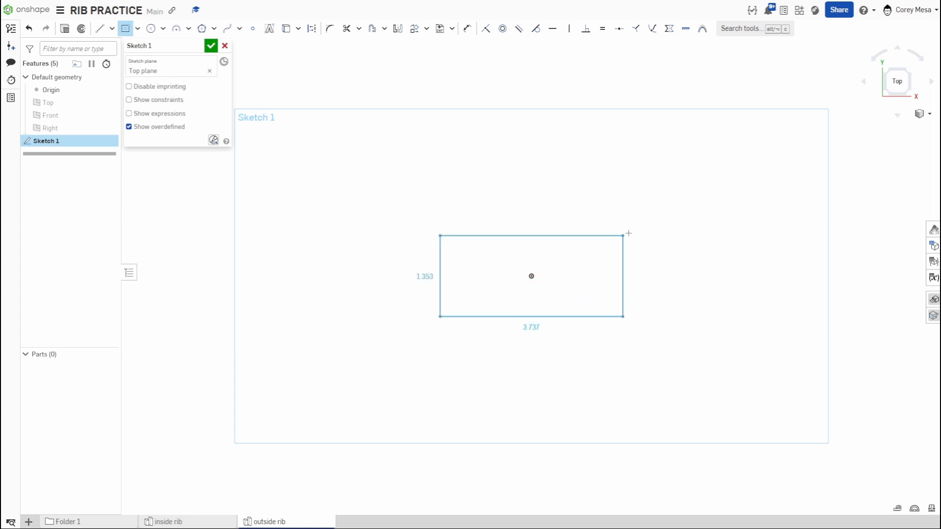
pyautogui.click(649, 171)
pyautogui.write('10')
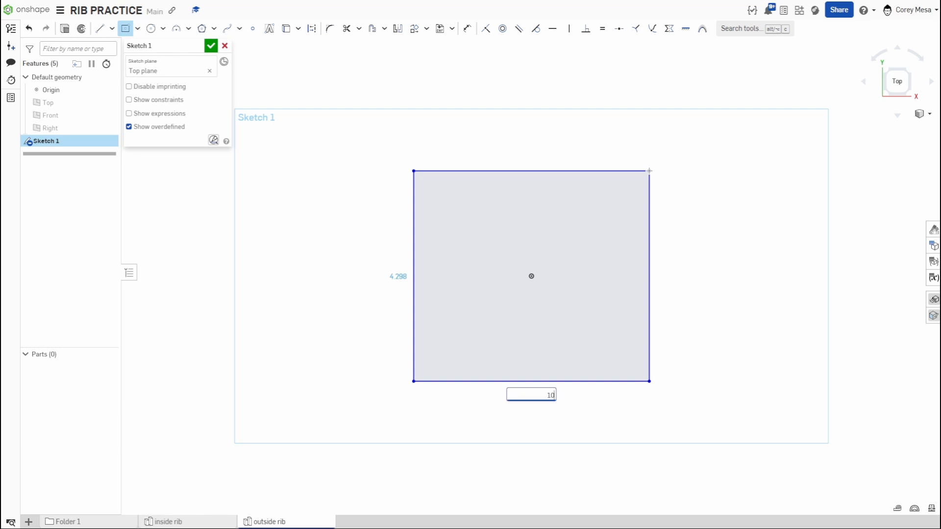
pyautogui.press('Tab')
pyautogui.write('10')
pyautogui.press('Return')
pyautogui.scroll(-5, 649, 170)
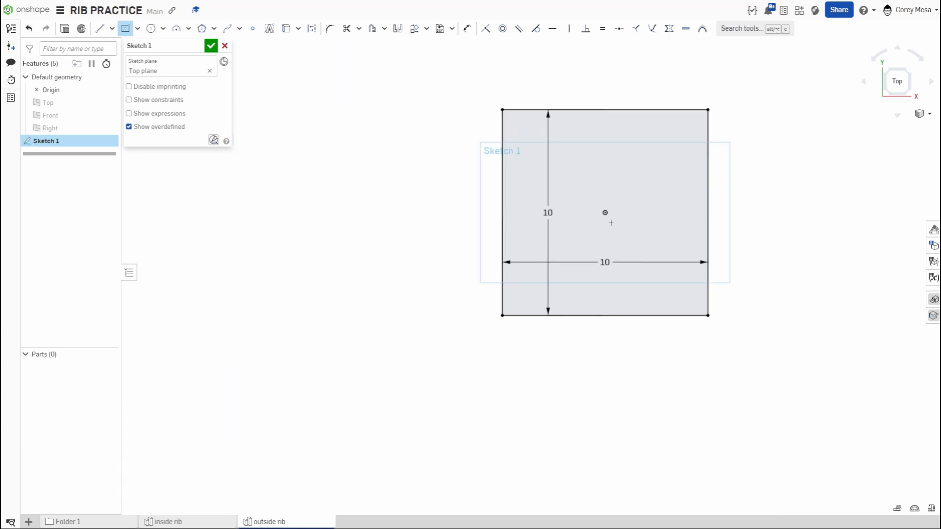
pyautogui.press('Escape')
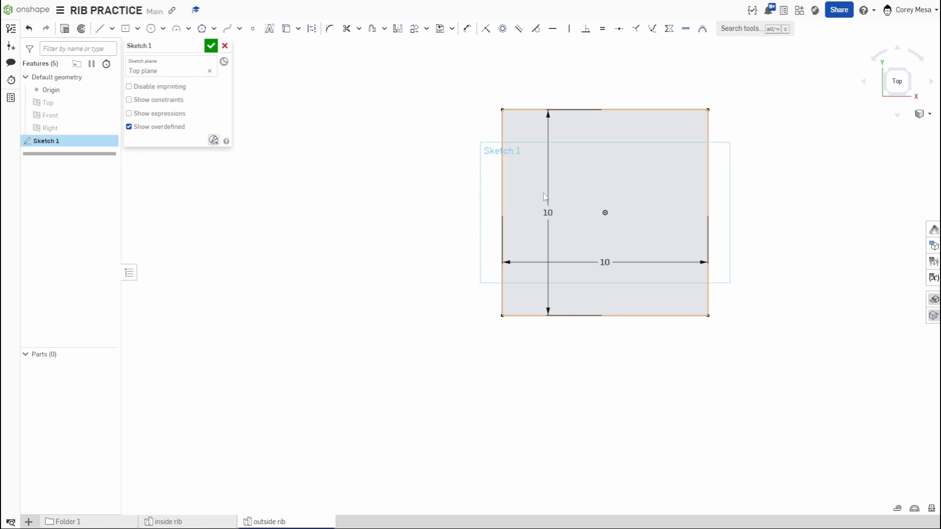
# - Move the square's height and width dimensions outside its left and bottom edges
pyautogui.moveTo(548, 213); pyautogui.dragTo(415, 234)
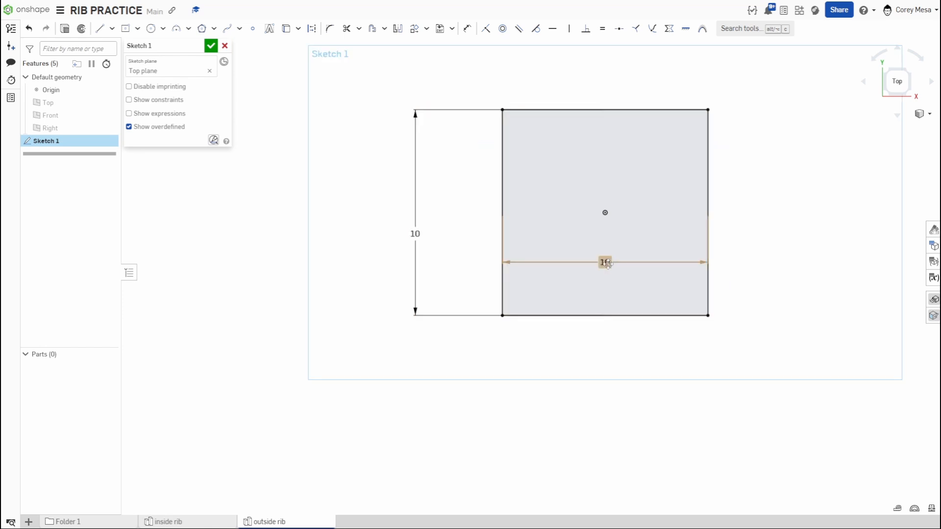
pyautogui.moveTo(607, 263); pyautogui.dragTo(611, 357)
pyautogui.moveTo(639, 285); pyautogui.dragTo(550, 328, button='middle')
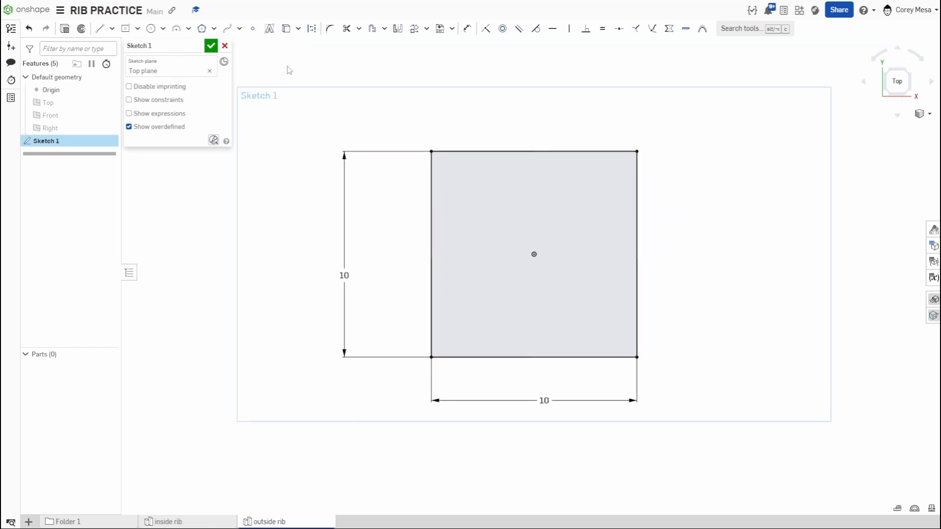
# - Draw a corner rectangle 1 in wide along the square's left edge, spanning its full height
pyautogui.click(138, 28)
pyautogui.click(150, 43)
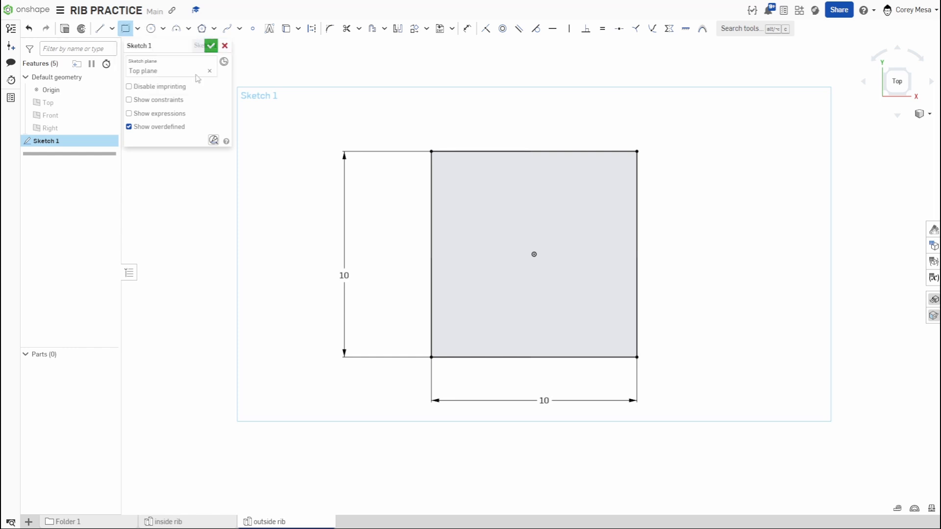
pyautogui.click(432, 151)
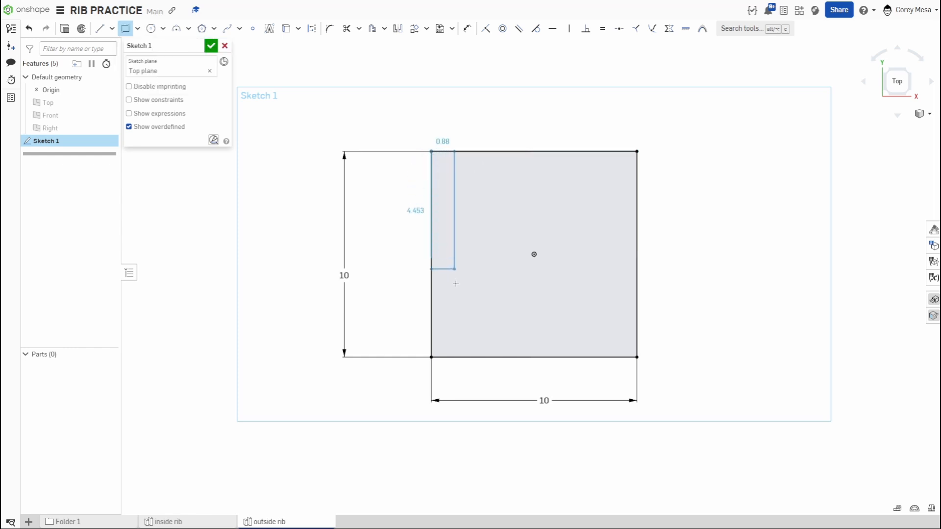
pyautogui.click(467, 358)
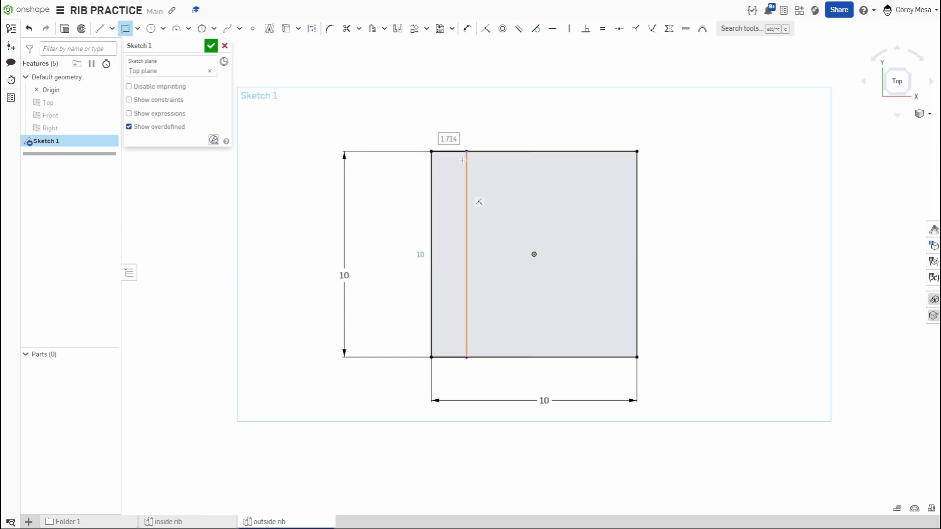
pyautogui.click(452, 127)
pyautogui.write('1')
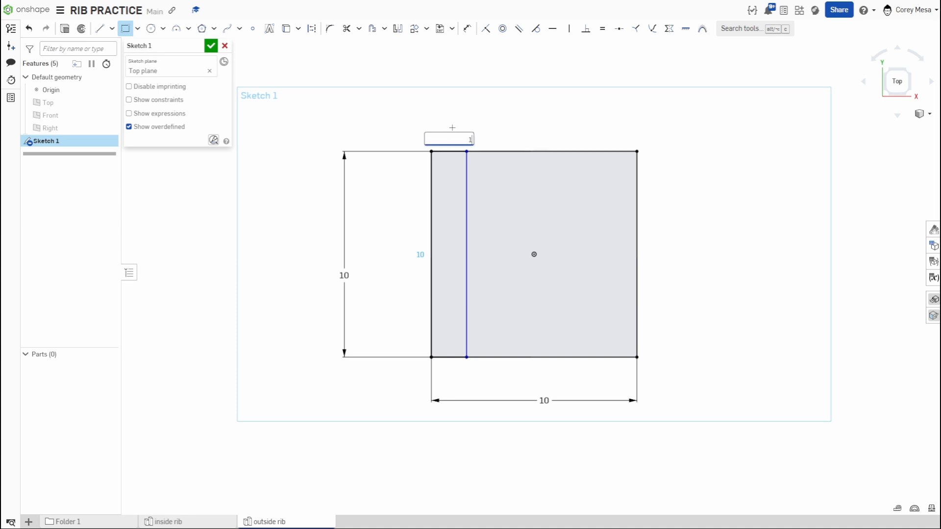
pyautogui.press('Return')
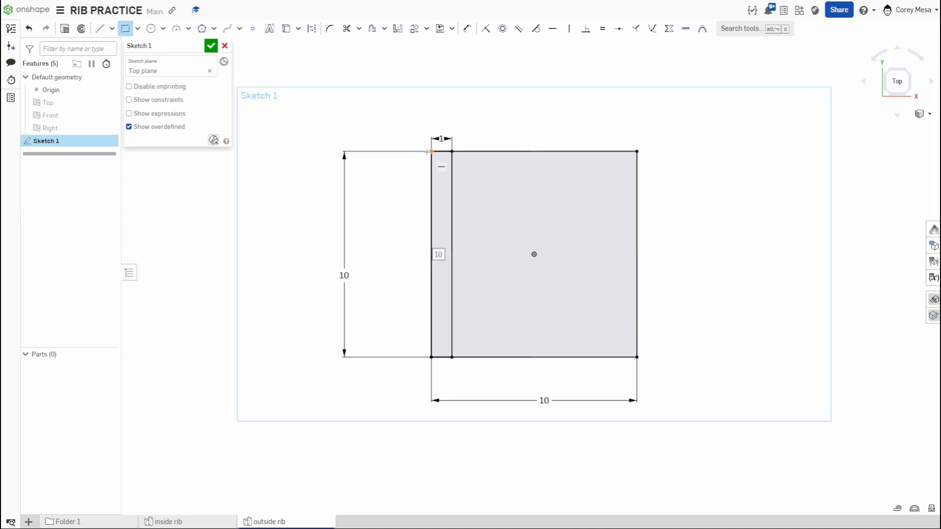
pyautogui.press('Escape')
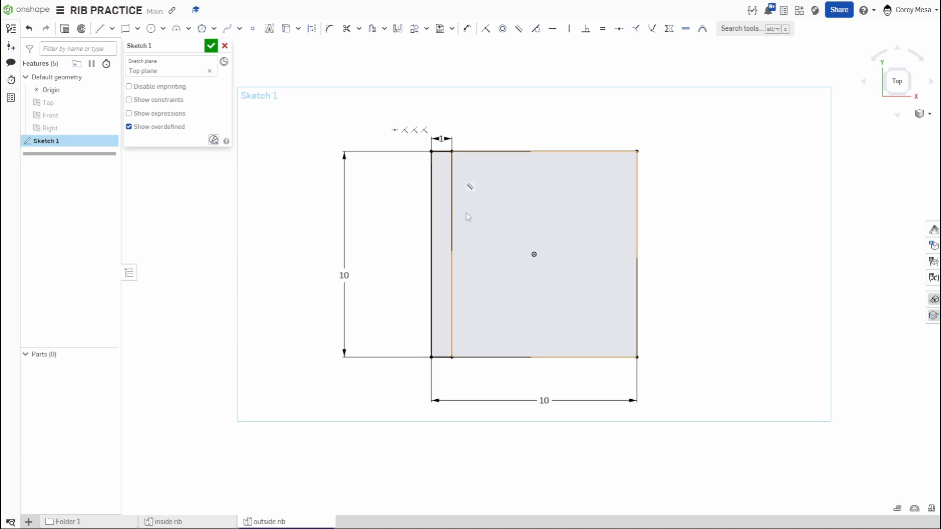
# - Extrude both sketch regions 1 in downward as a new solid base plate
pyautogui.click(447, 212)
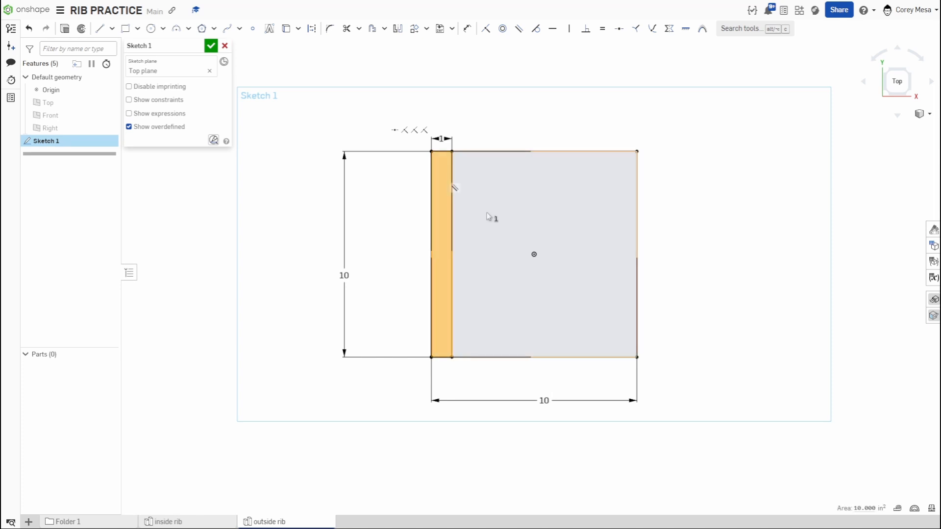
pyautogui.click(486, 216)
pyautogui.hotkey('shift', 'e')
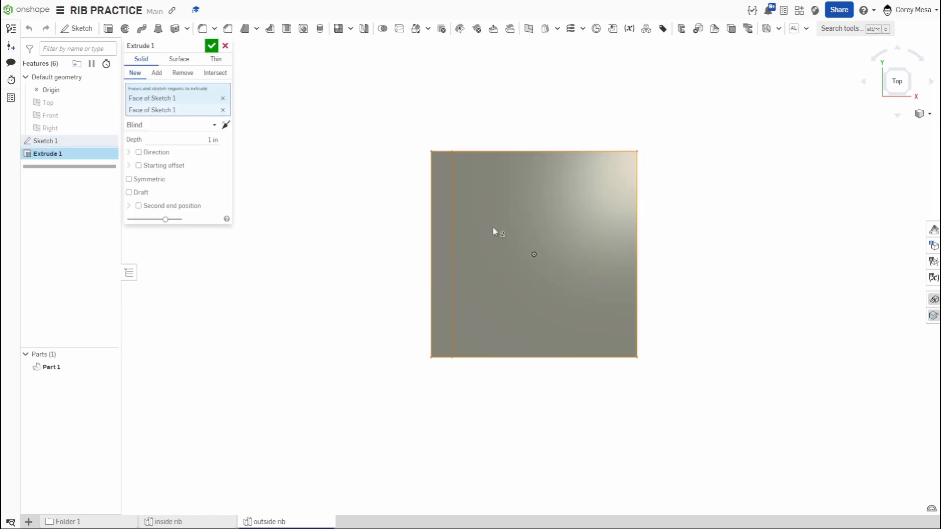
pyautogui.moveTo(471, 225); pyautogui.dragTo(473, 168, button='right')
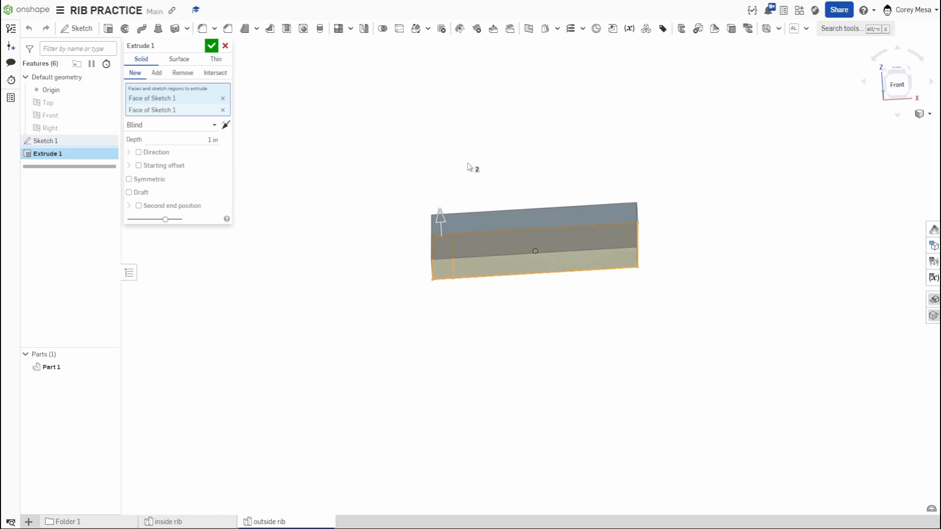
pyautogui.click(440, 218)
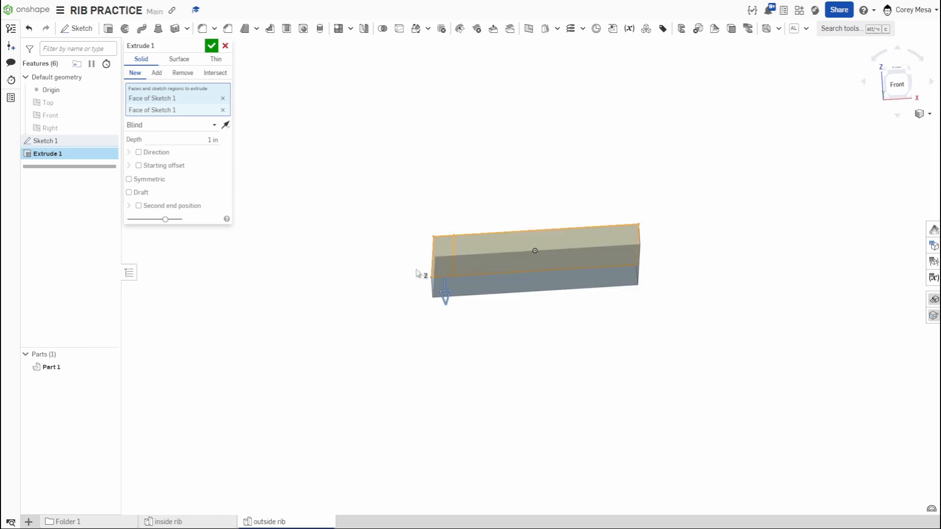
pyautogui.click(211, 47)
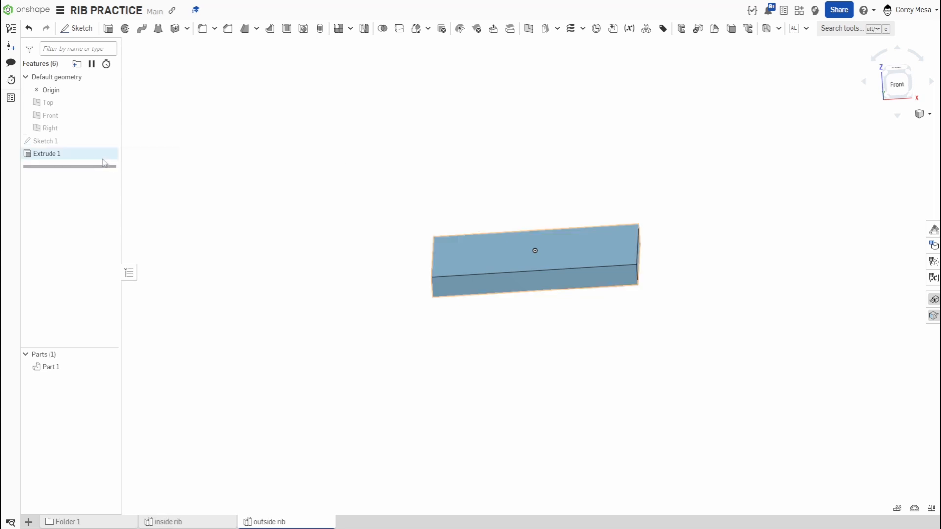
# - Show Sketch 1 again and extrude its narrow strip 9 in upward, adding it to the base as a wall
pyautogui.click(109, 141)
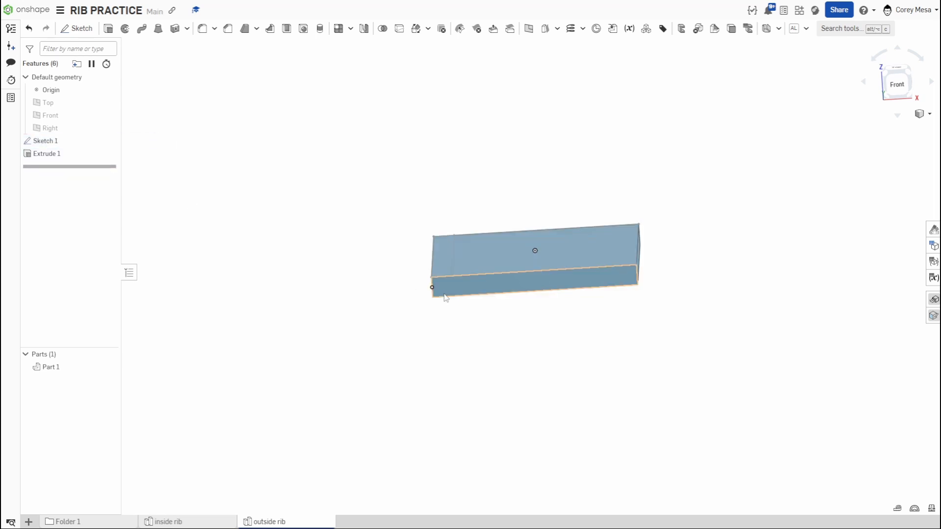
pyautogui.click(446, 253)
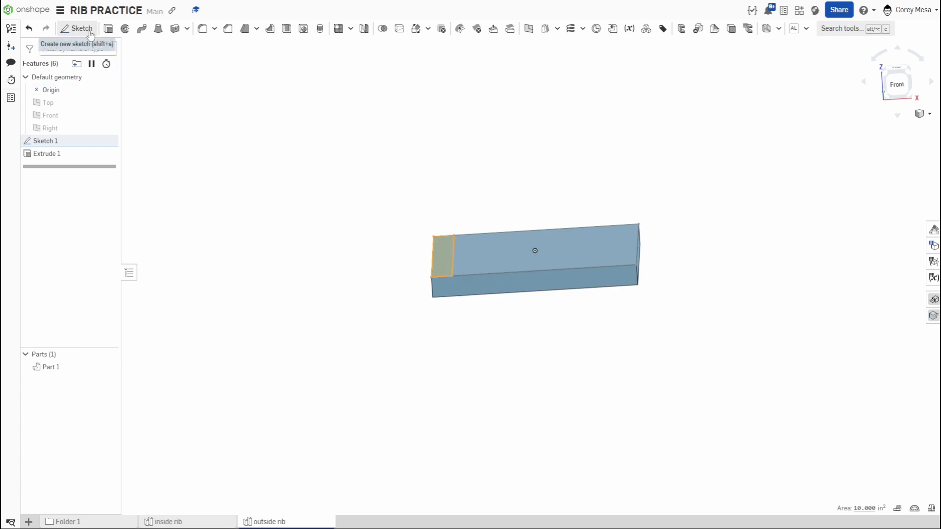
pyautogui.hotkey('shift', 'e')
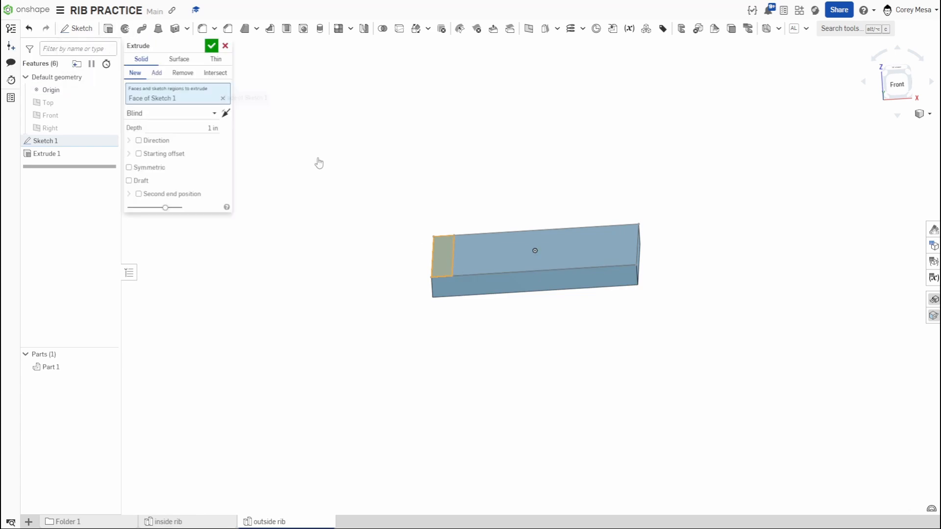
pyautogui.click(208, 126)
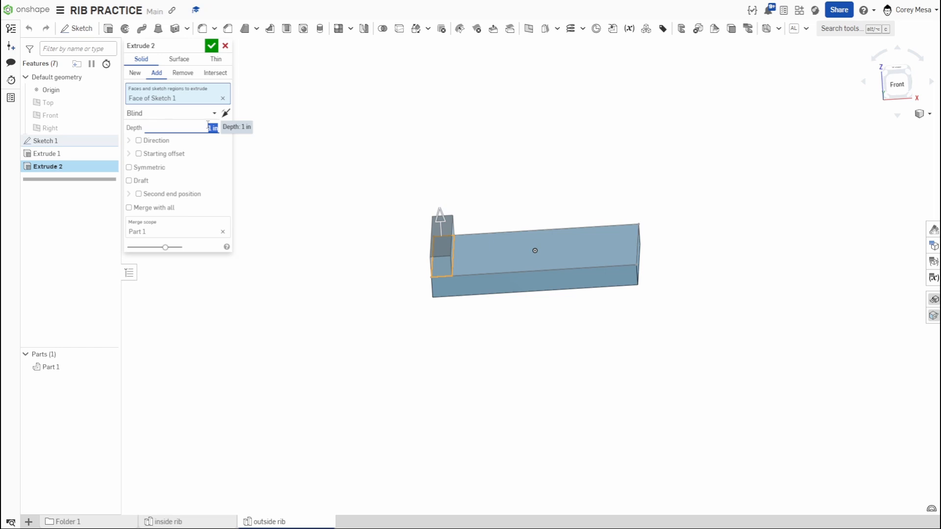
pyautogui.write('9')
pyautogui.press('Return')
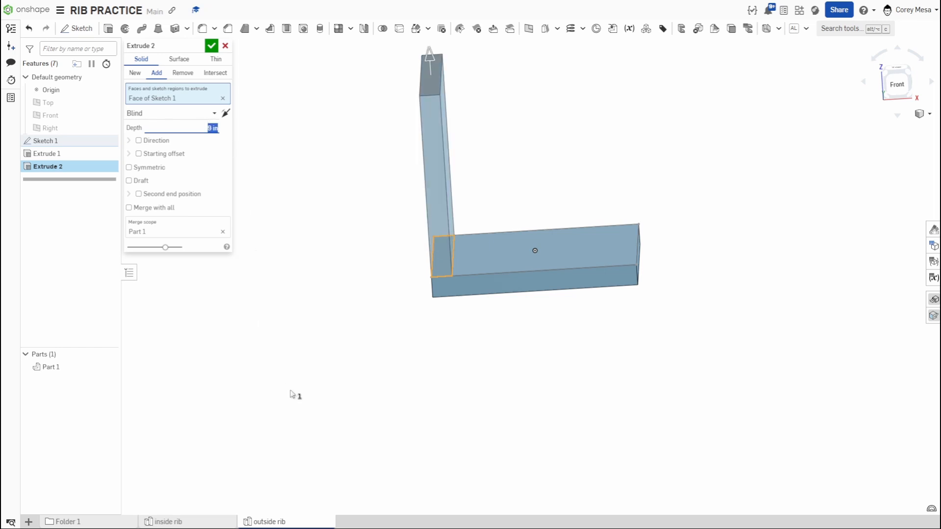
pyautogui.moveTo(291, 395); pyautogui.dragTo(499, 279, button='right')
pyautogui.moveTo(488, 190); pyautogui.dragTo(486, 220, button='right')
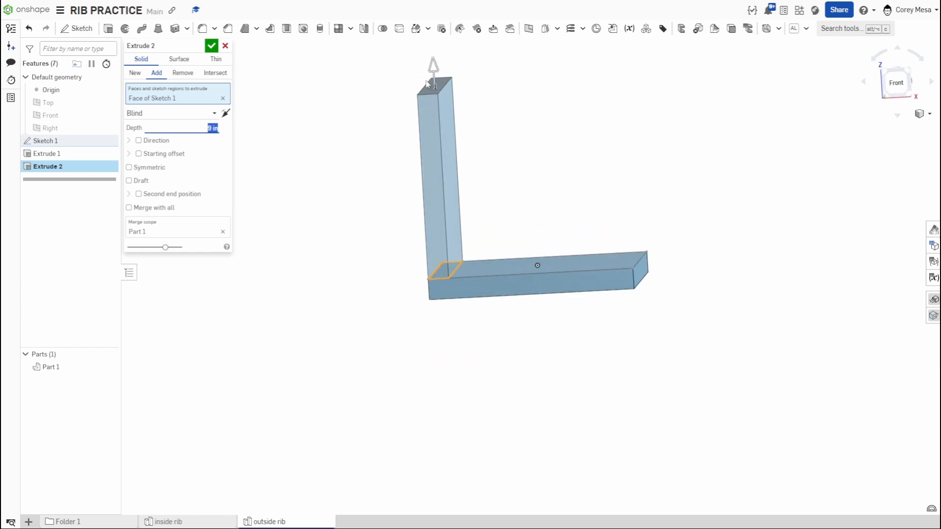
pyautogui.click(211, 47)
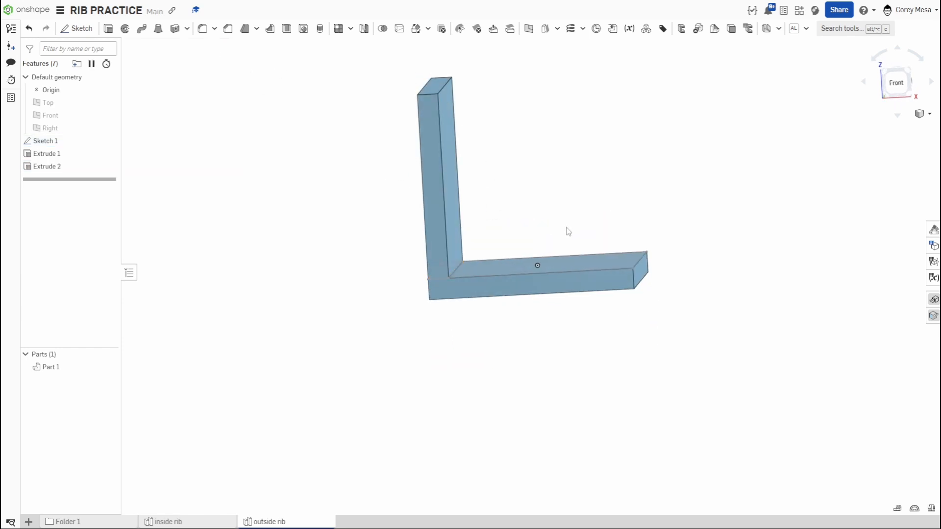
# - Sketch a diagonal line about 10.5 in long on the front face, from the wall's upper inner corner to the base's upper edge
pyautogui.moveTo(566, 229); pyautogui.dragTo(545, 238, button='right')
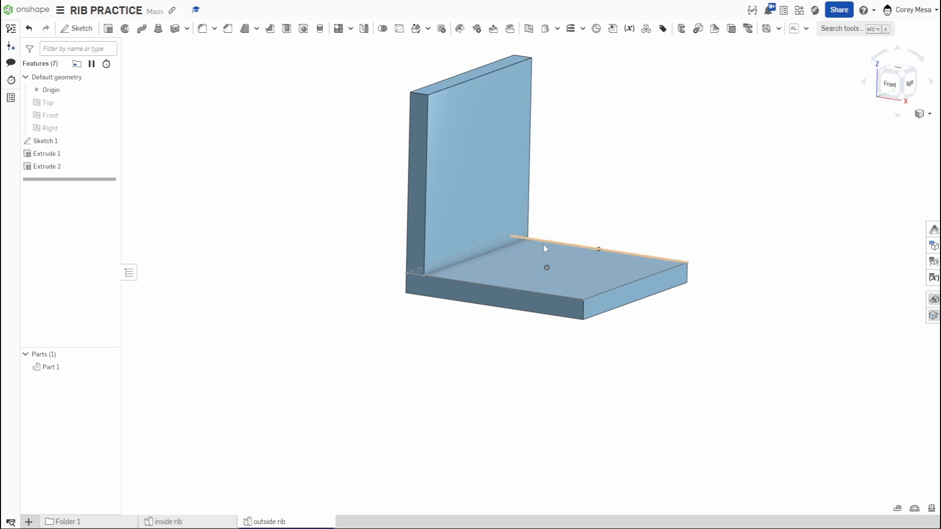
pyautogui.moveTo(353, 166); pyautogui.dragTo(363, 236, button='middle')
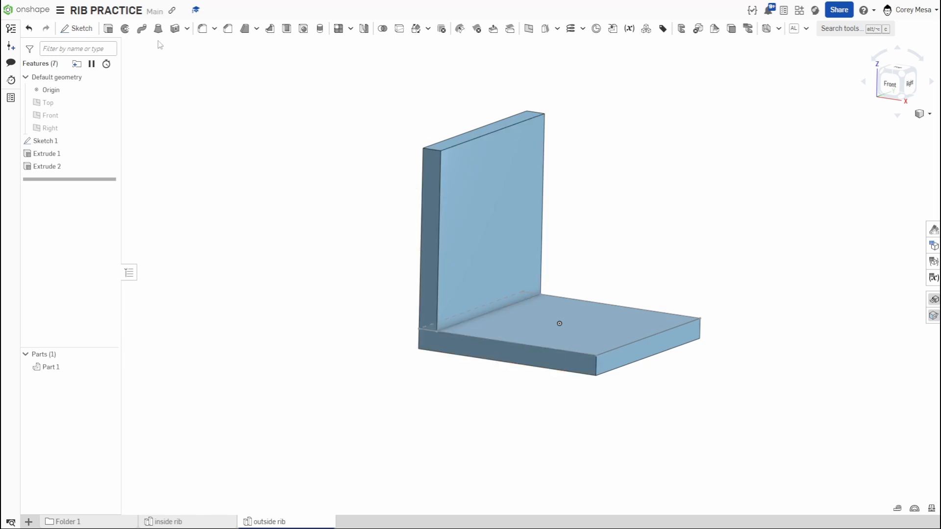
pyautogui.click(76, 30)
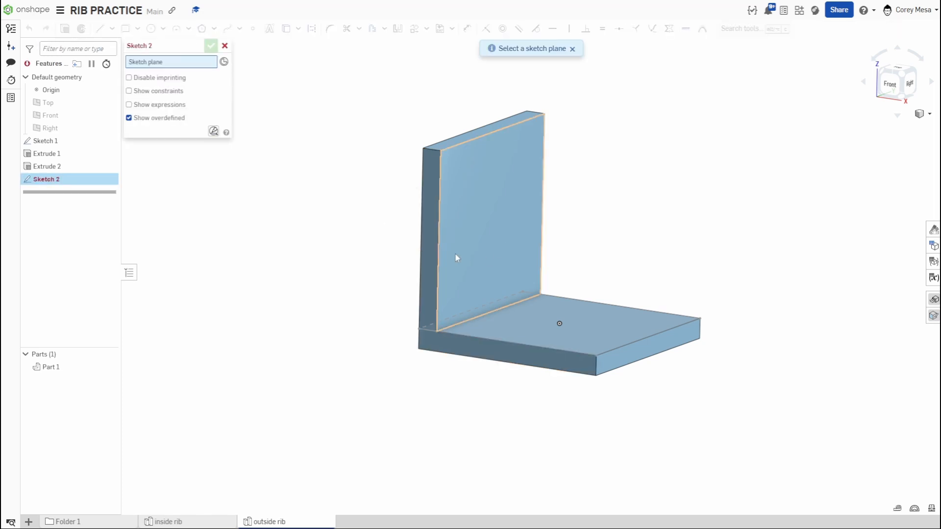
pyautogui.click(426, 242)
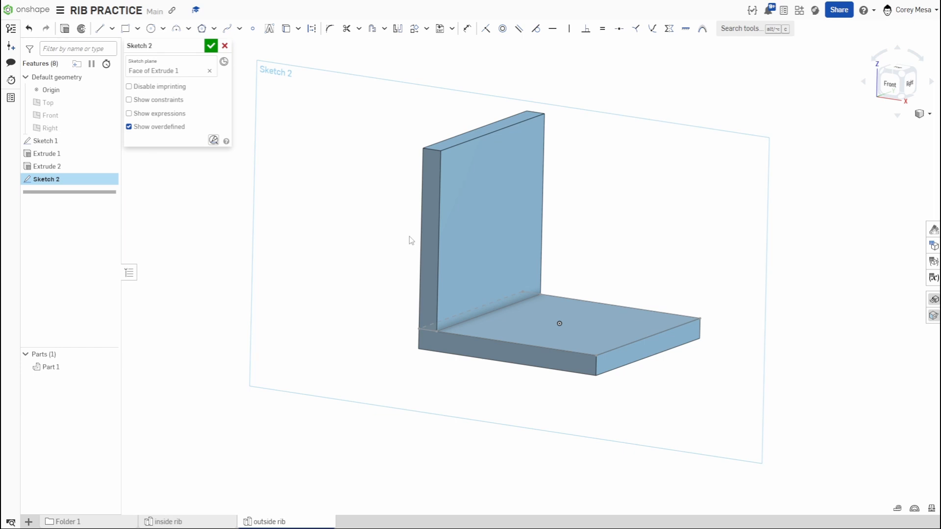
pyautogui.press('l')
pyautogui.click(441, 152)
pyautogui.click(532, 349)
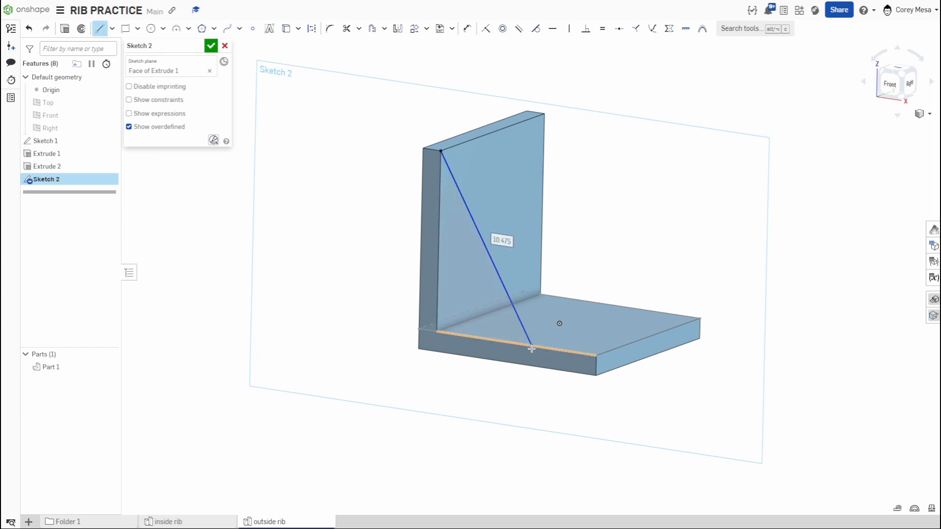
pyautogui.press('Escape')
pyautogui.click(211, 46)
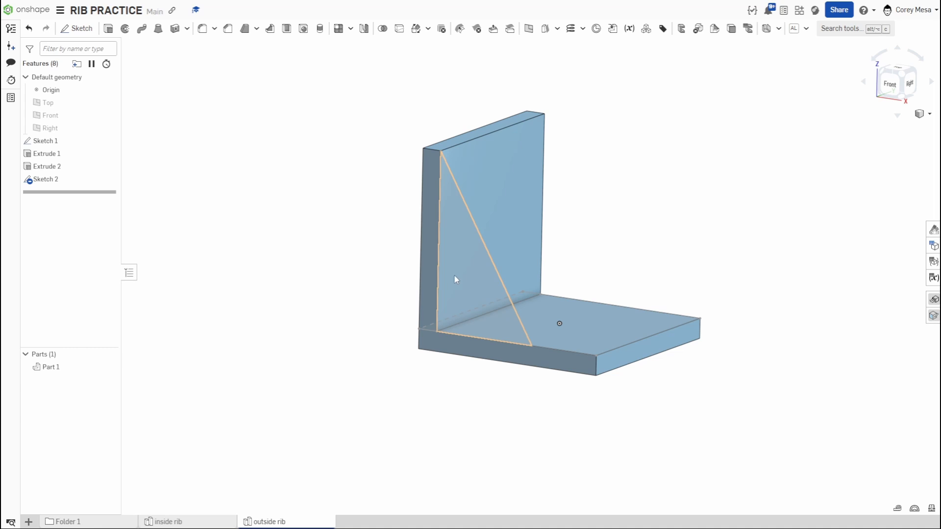
# - Try a rib from the diagonal line, normal to the sketch plane, with its direction flipped and profiles extended to the part
pyautogui.click(475, 217)
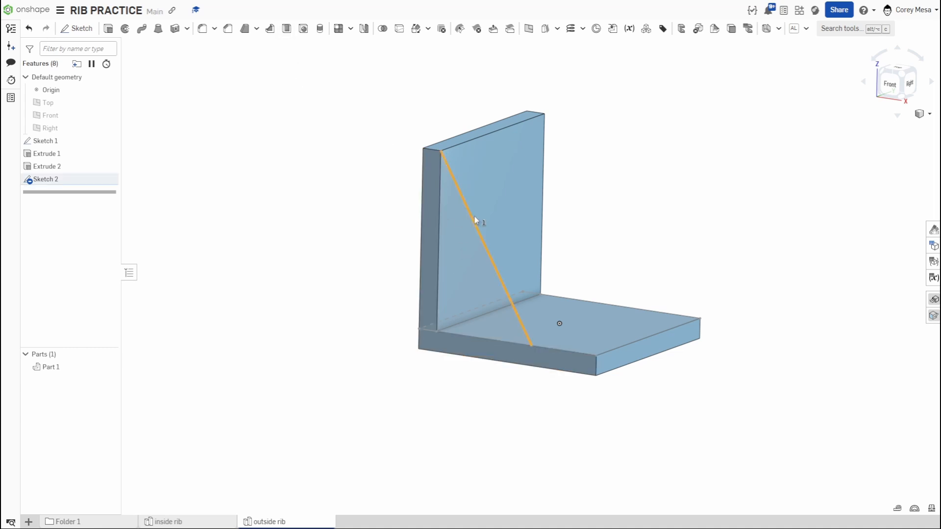
pyautogui.click(270, 30)
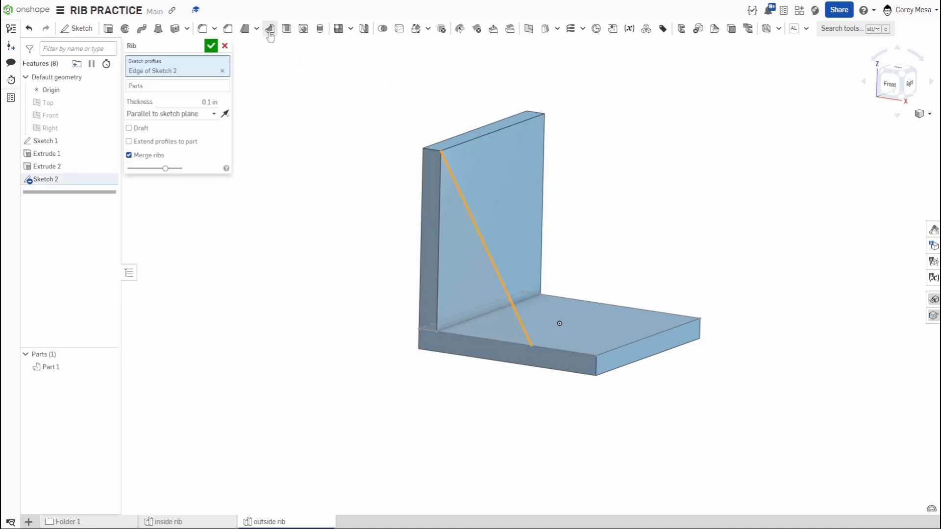
pyautogui.click(204, 123)
pyautogui.click(189, 148)
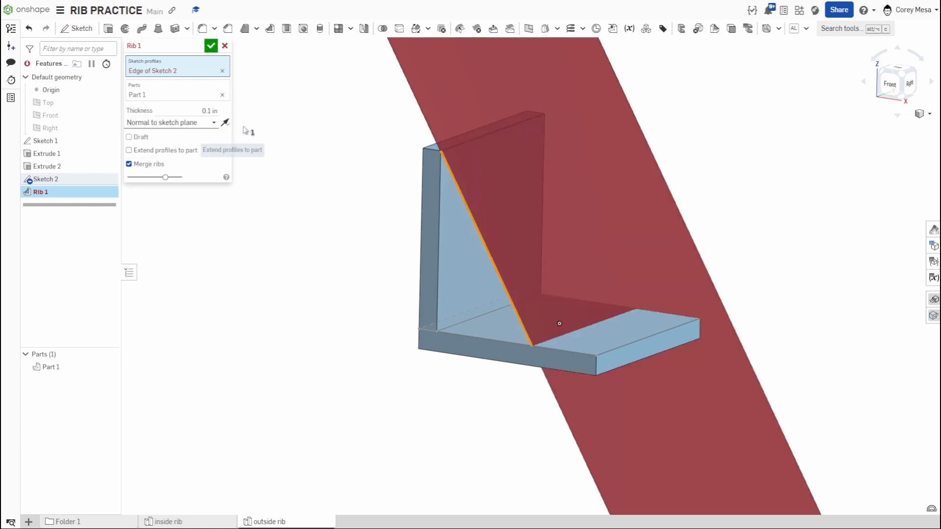
pyautogui.click(225, 123)
pyautogui.moveTo(607, 295); pyautogui.dragTo(487, 306, button='right')
pyautogui.click(224, 124)
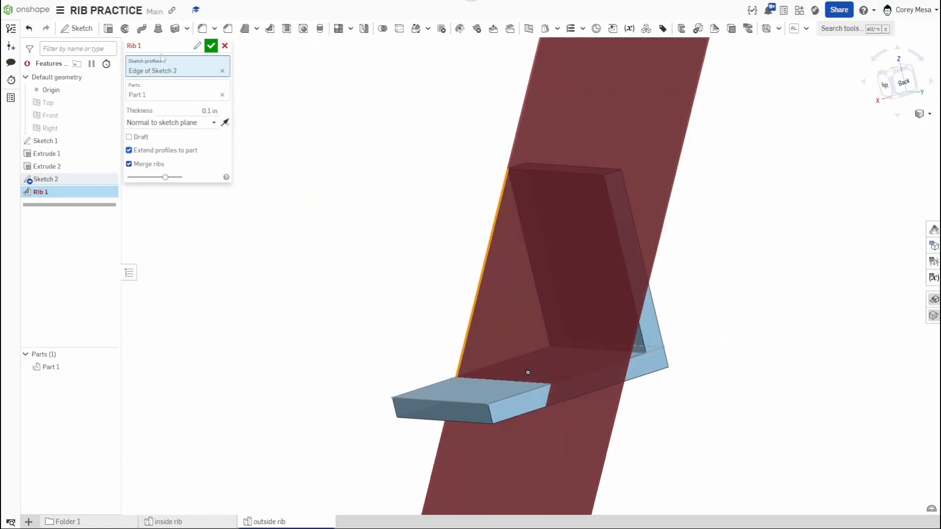
pyautogui.moveTo(433, 349); pyautogui.dragTo(525, 360, button='right')
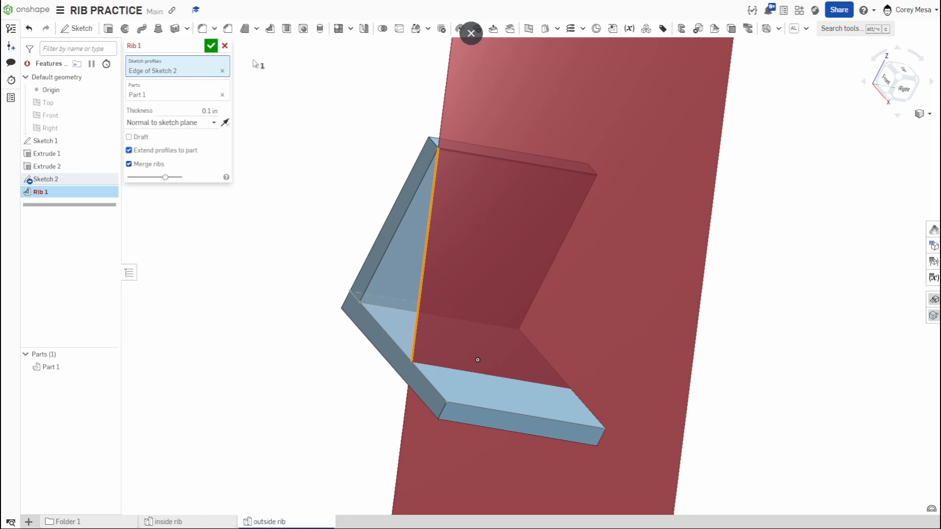
pyautogui.click(225, 46)
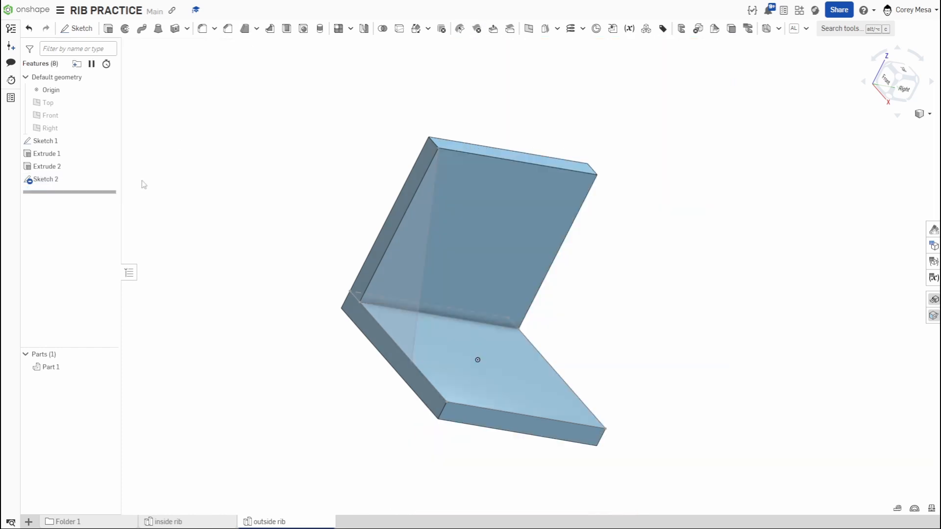
# - Extrude the triangular region between wall and base 0.25 in inward, adding it to the part
pyautogui.click(412, 253)
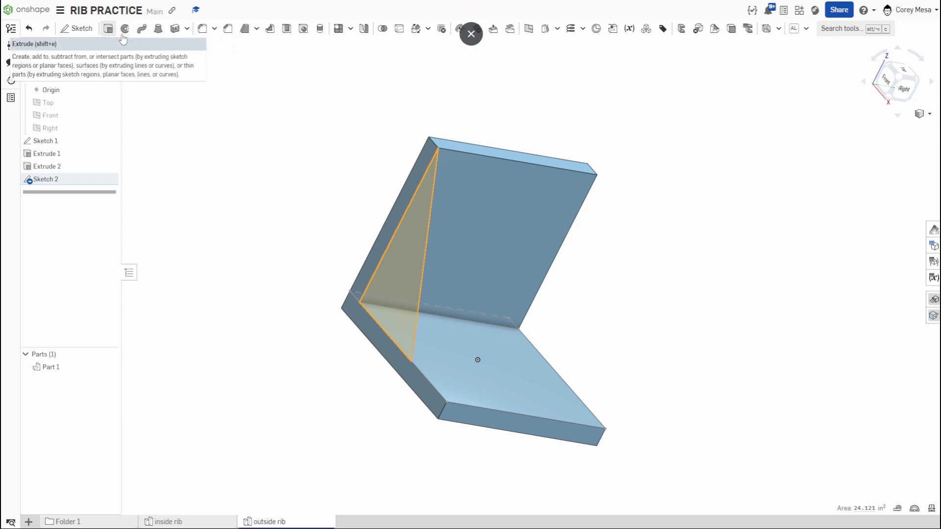
pyautogui.click(109, 28)
pyautogui.click(350, 243)
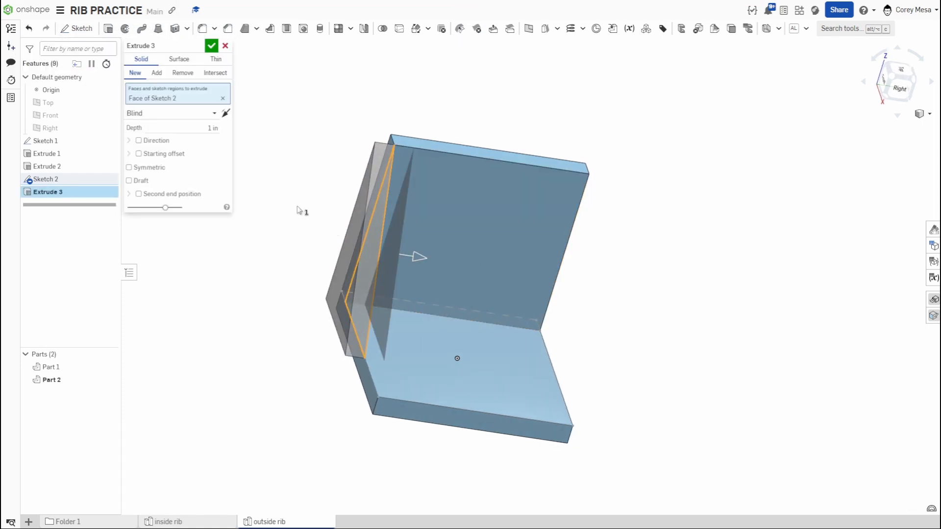
pyautogui.click(209, 128)
pyautogui.write('.2')
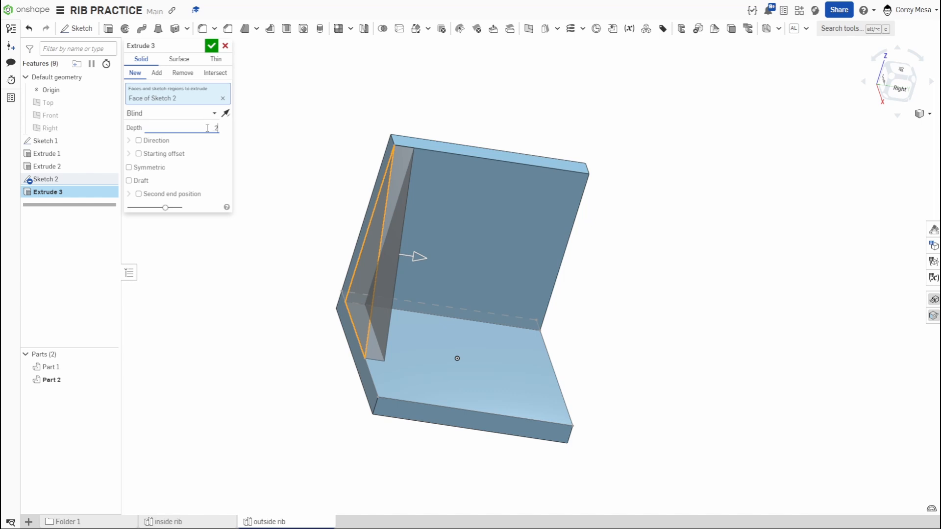
pyautogui.write('5')
pyautogui.press('Return')
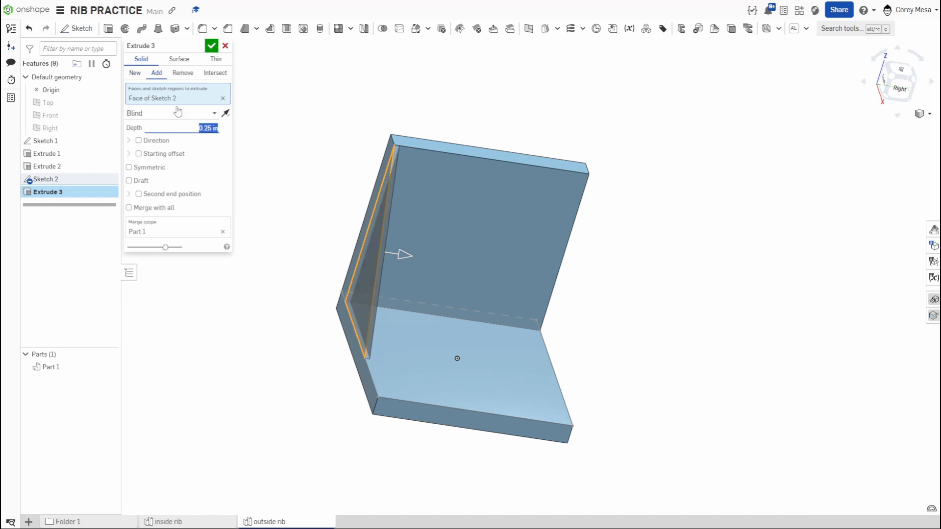
pyautogui.click(212, 46)
pyautogui.moveTo(572, 294); pyautogui.dragTo(587, 308, button='right')
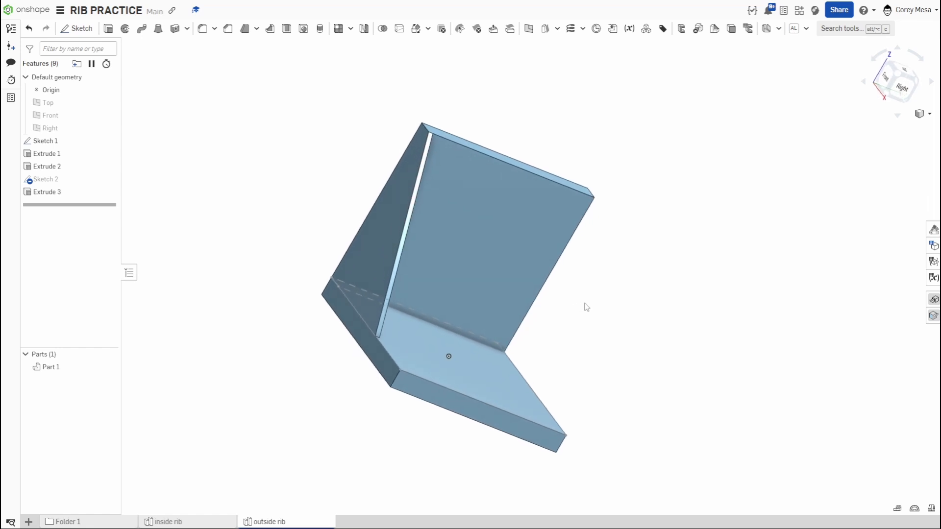
# - Change the triangular extrusion's operation to New, then delete the extrusion
pyautogui.doubleClick(116, 192)
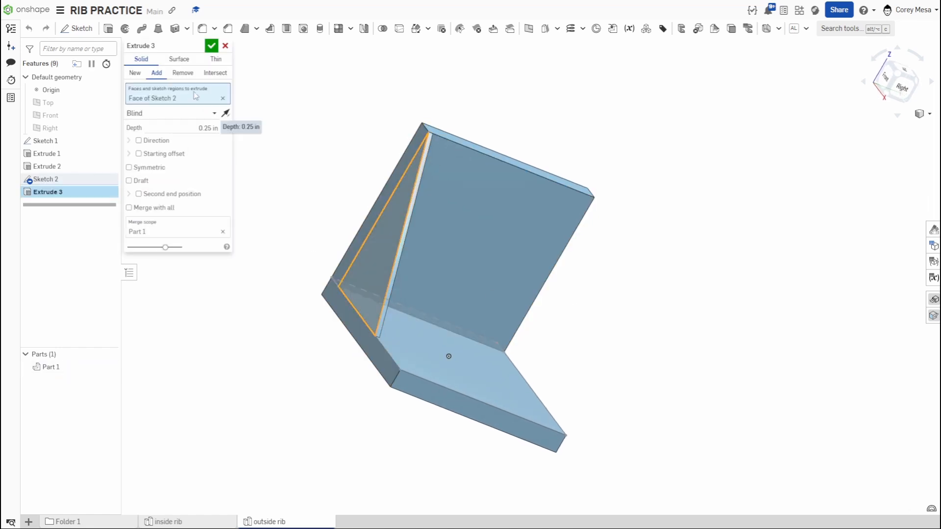
pyautogui.click(136, 73)
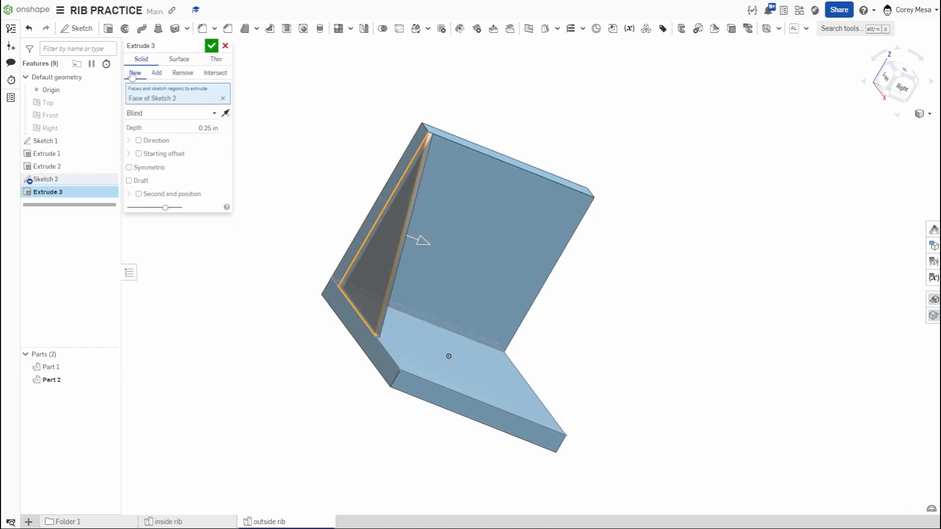
pyautogui.click(212, 46)
pyautogui.moveTo(552, 258); pyautogui.dragTo(518, 260, button='right')
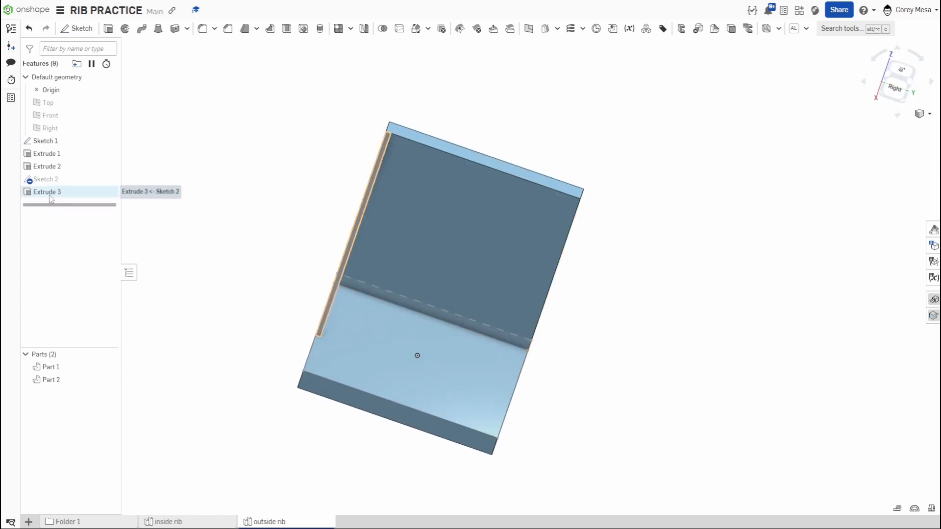
pyautogui.press('Delete')
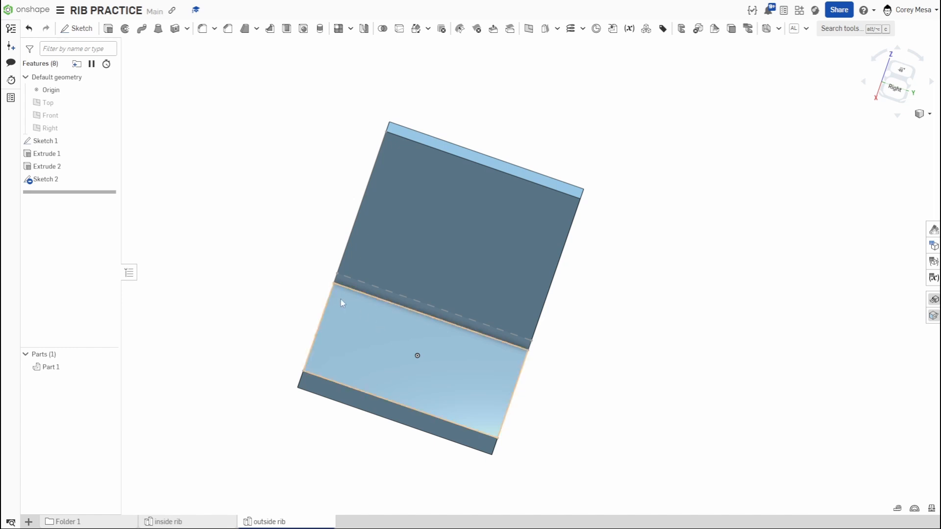
# - Edit the diagonal line's sketch, replace its sketch plane with the Front plane, and accept the sketch
pyautogui.moveTo(326, 308); pyautogui.dragTo(399, 321, button='right')
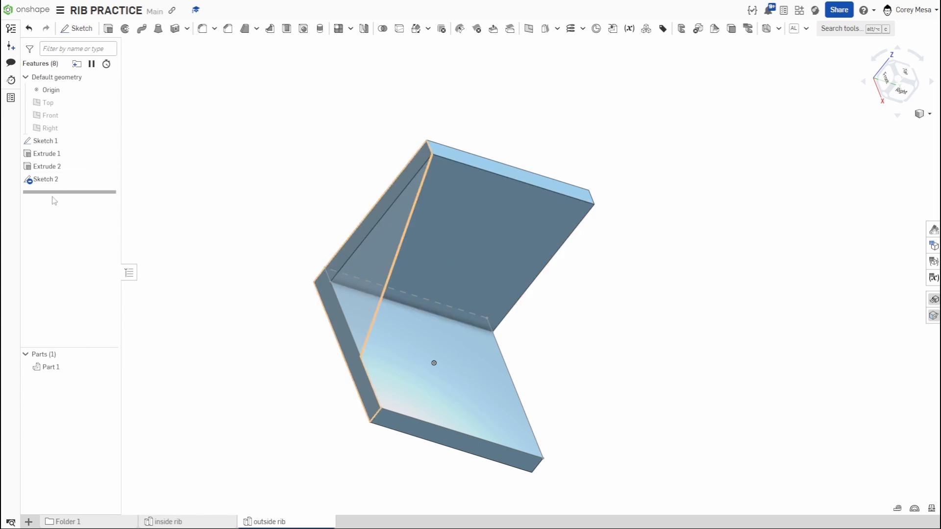
pyautogui.doubleClick(42, 180)
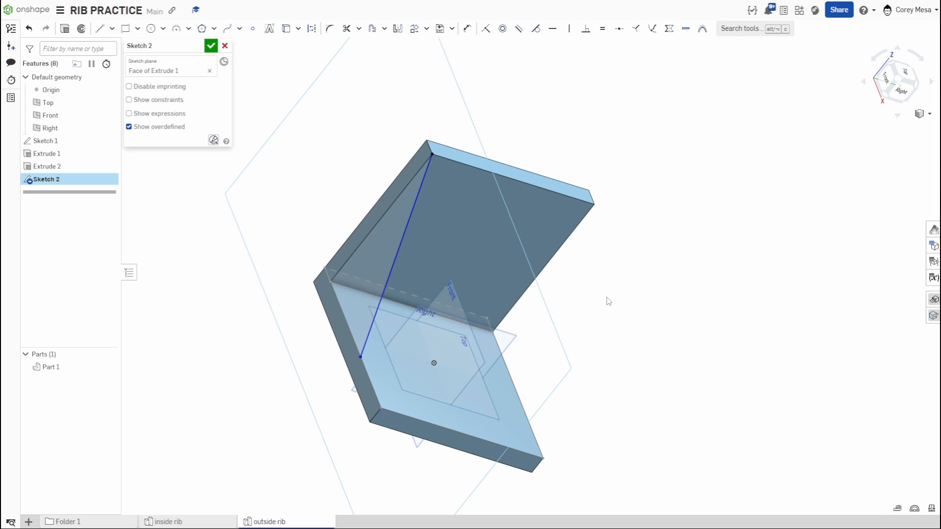
pyautogui.click(888, 93)
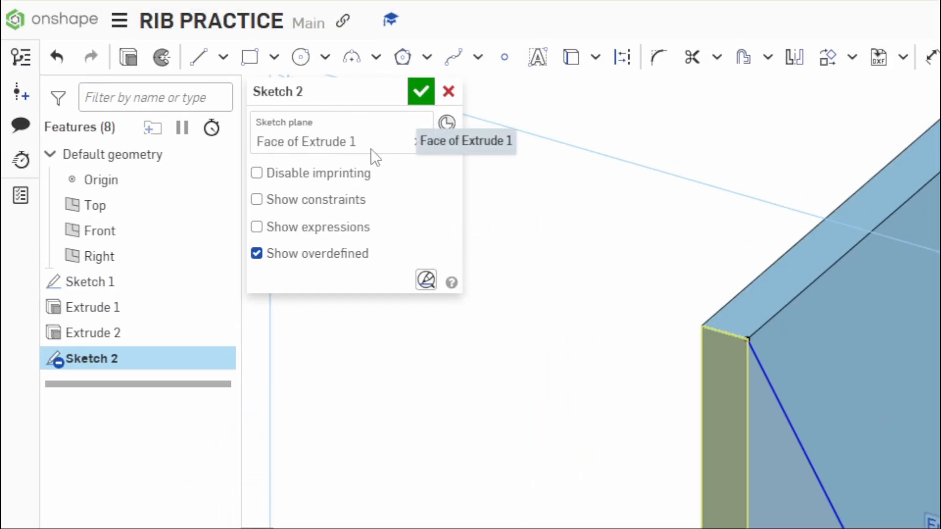
pyautogui.scroll(-5, 578, 260)
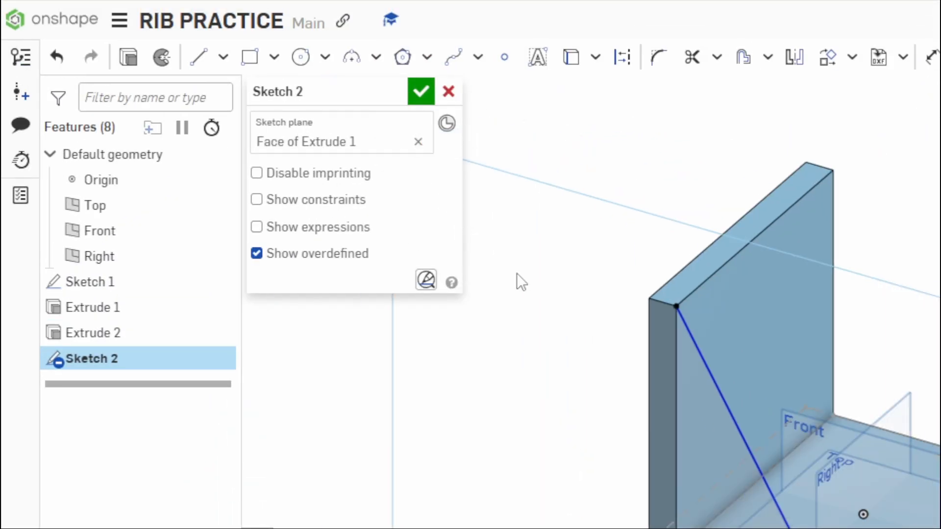
pyautogui.moveTo(564, 393)
pyautogui.mouseDown(button='middle')
pyautogui.moveTo(539, 228)
pyautogui.moveTo(519, 226)
pyautogui.mouseUp(button='middle')
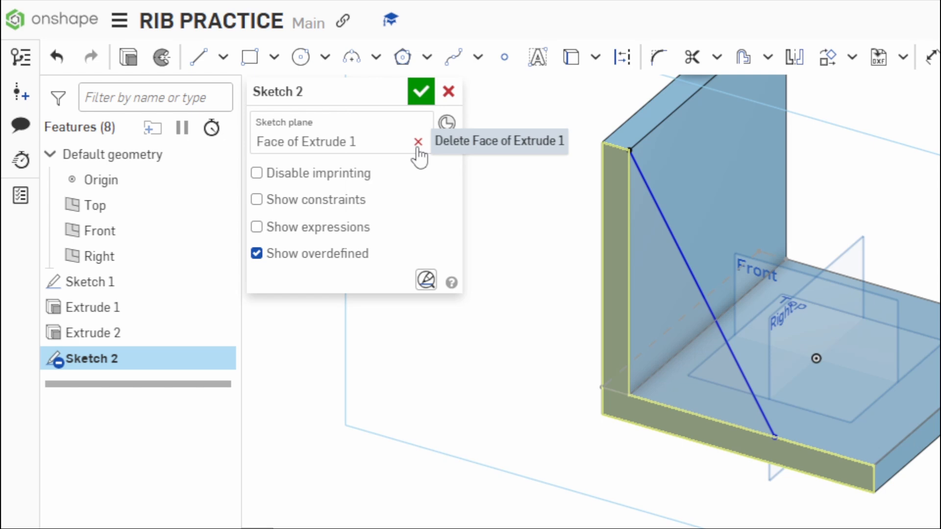
pyautogui.click(418, 142)
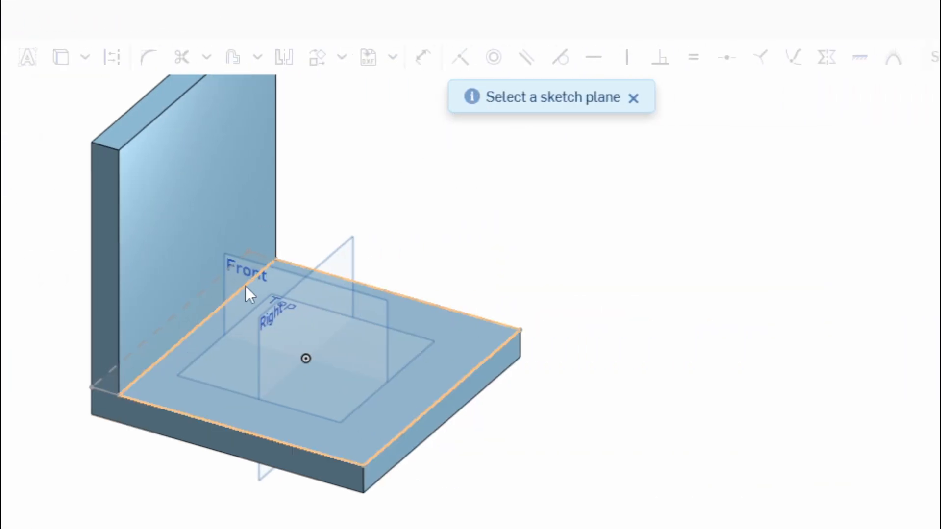
pyautogui.scroll(5, 243, 289)
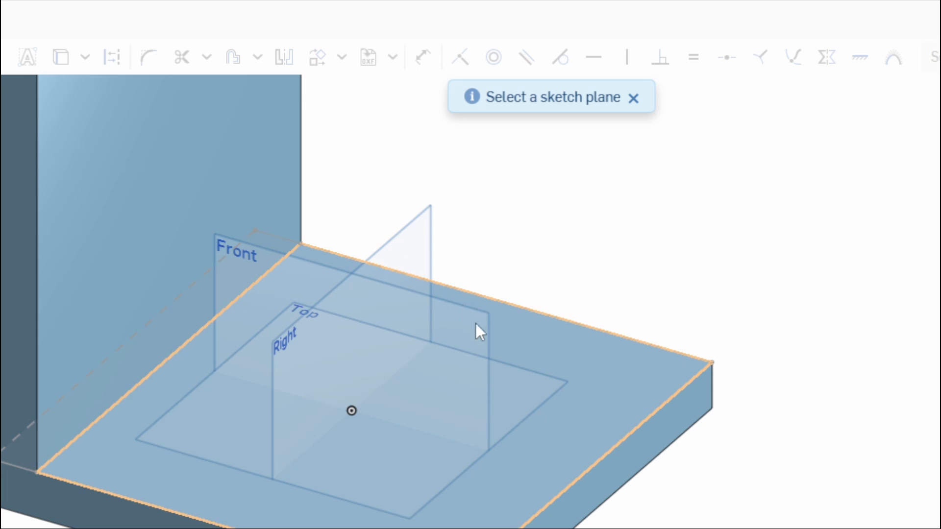
pyautogui.moveTo(420, 425)
pyautogui.mouseDown(button='right')
pyautogui.moveTo(463, 357)
pyautogui.moveTo(468, 322)
pyautogui.mouseUp(button='right')
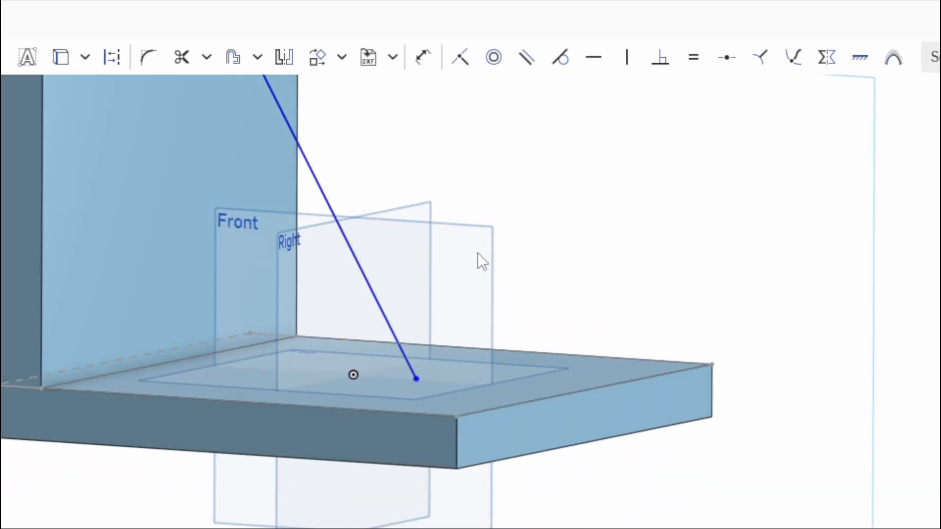
pyautogui.scroll(-2, 571, 179)
pyautogui.moveTo(571, 179); pyautogui.dragTo(679, 346, button='right')
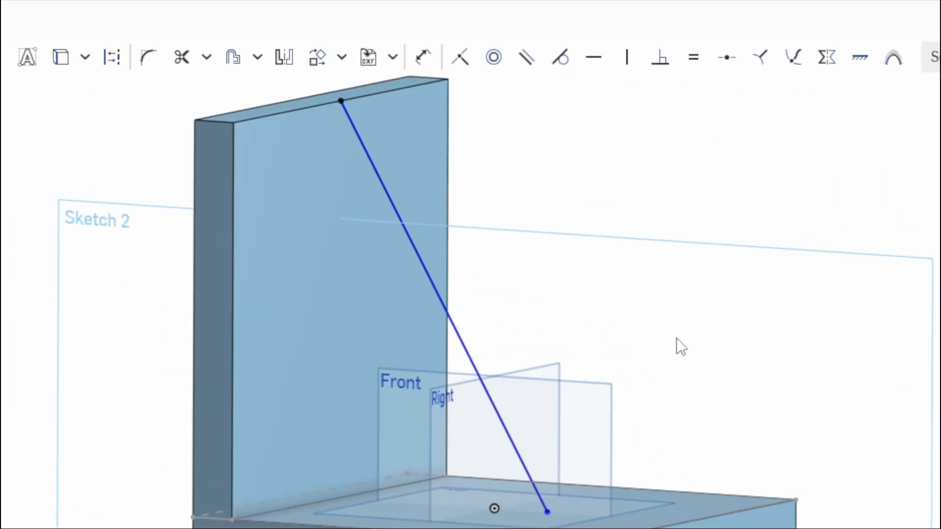
pyautogui.moveTo(409, 237); pyautogui.dragTo(459, 280, button='right')
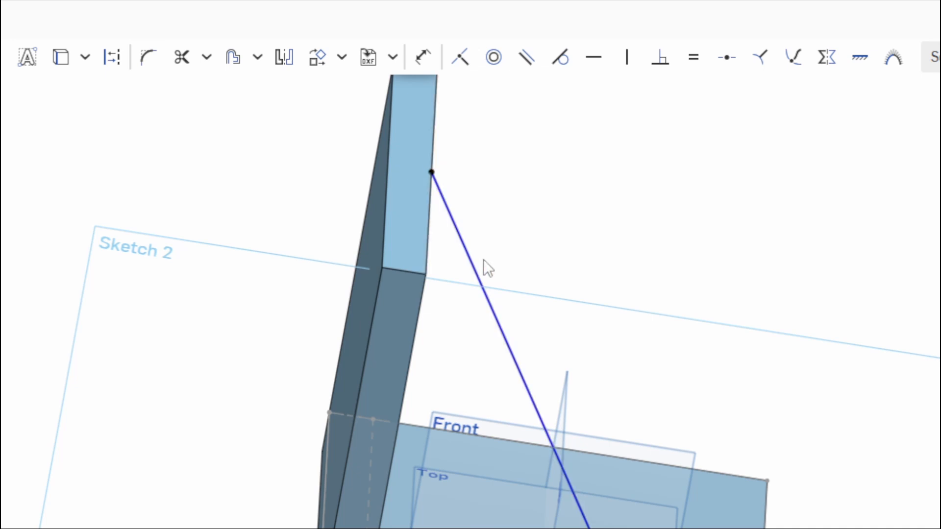
pyautogui.moveTo(683, 357); pyautogui.dragTo(633, 359, button='right')
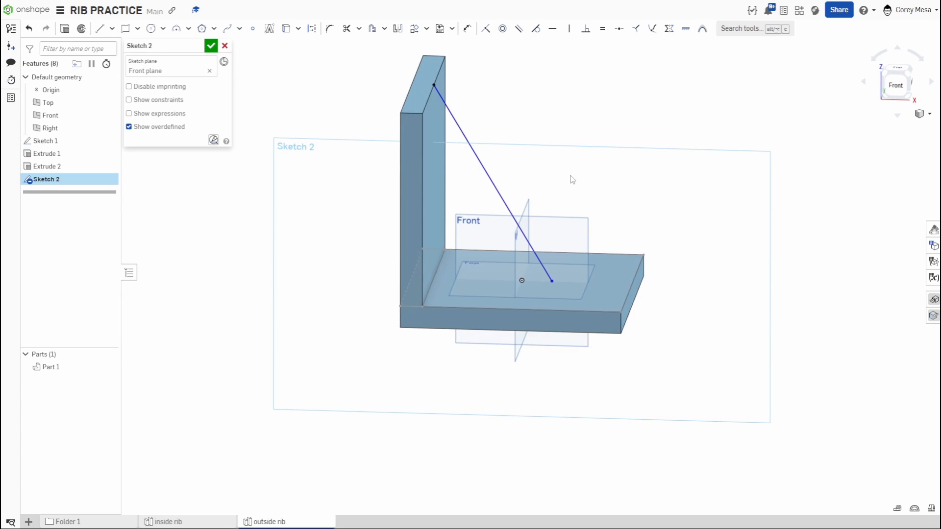
pyautogui.moveTo(573, 180); pyautogui.dragTo(549, 183, button='right')
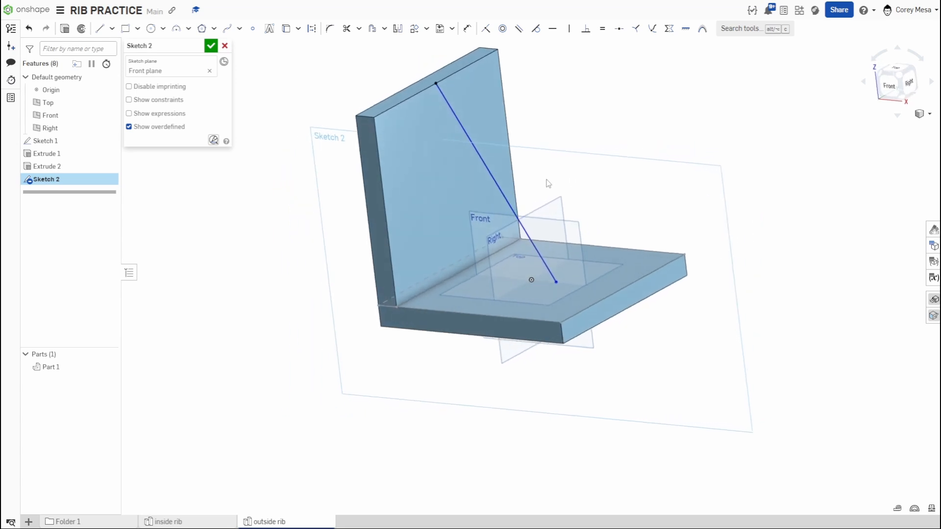
pyautogui.click(211, 46)
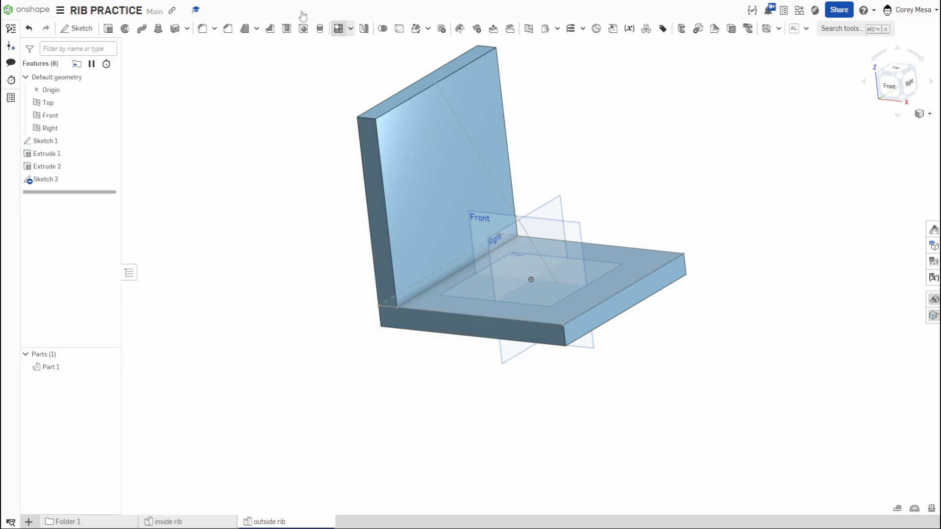
# - Start a rib from the diagonal line between wall and base with a thickness of 0.25 in
pyautogui.click(270, 28)
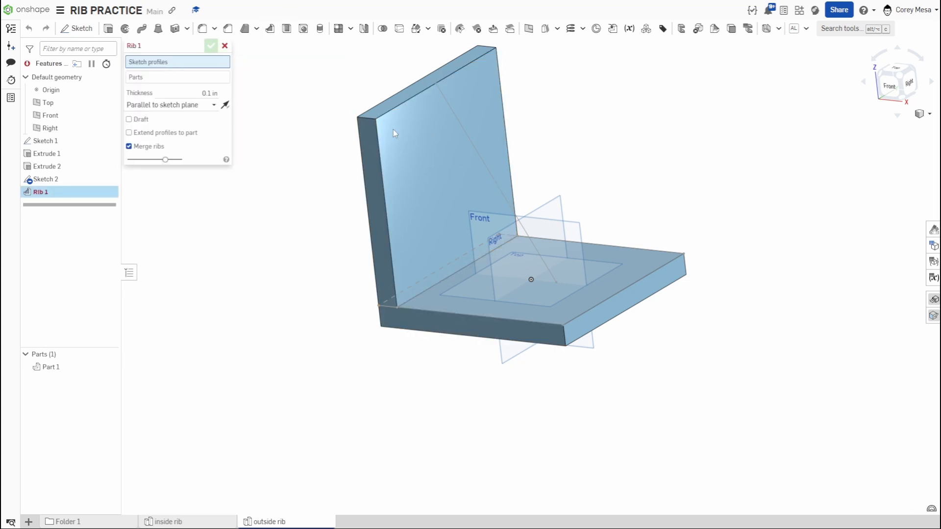
pyautogui.click(465, 130)
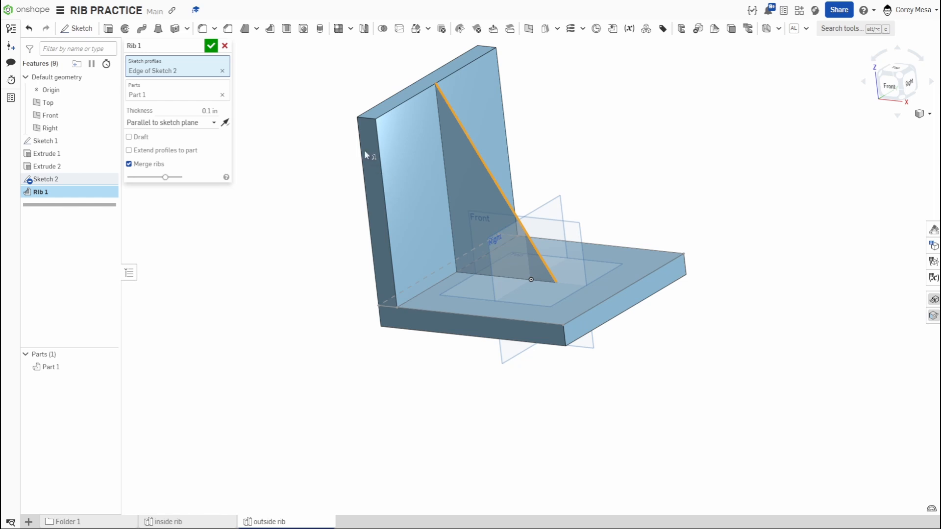
pyautogui.moveTo(498, 252); pyautogui.dragTo(530, 265, button='right')
pyautogui.click(210, 110)
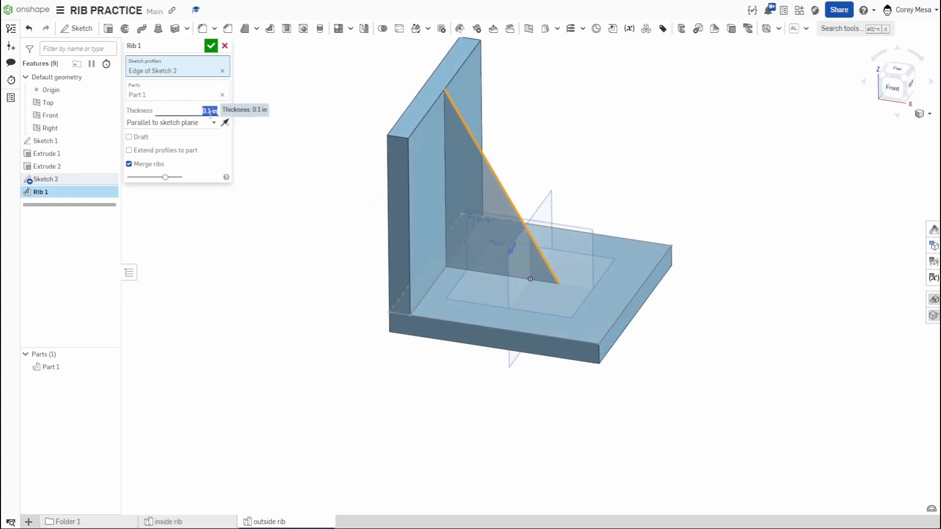
pyautogui.press('BackSpace')
pyautogui.write('.25')
pyautogui.press('Tab')
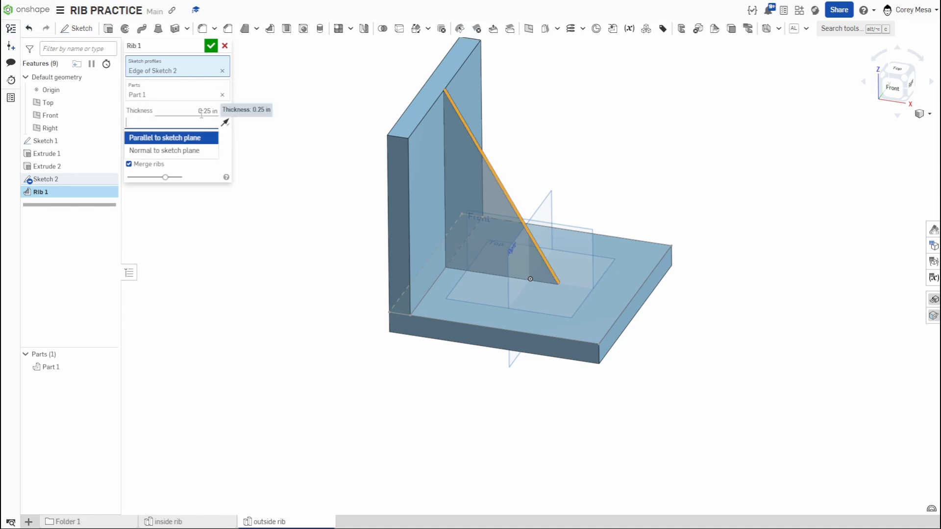
# - Try the rib normal to the sketch plane, then return it to parallel to the sketch plane
pyautogui.click(190, 151)
pyautogui.moveTo(564, 216); pyautogui.dragTo(509, 193, button='right')
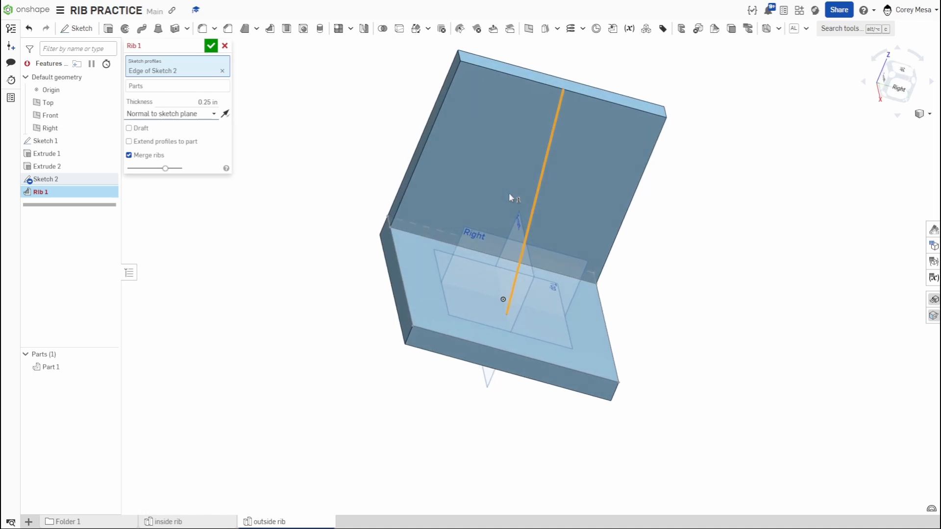
pyautogui.click(208, 114)
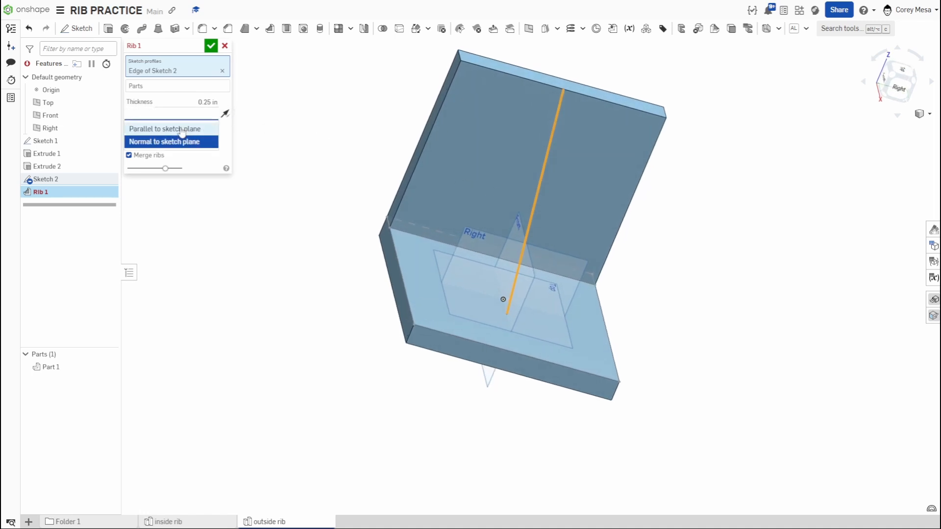
pyautogui.click(206, 129)
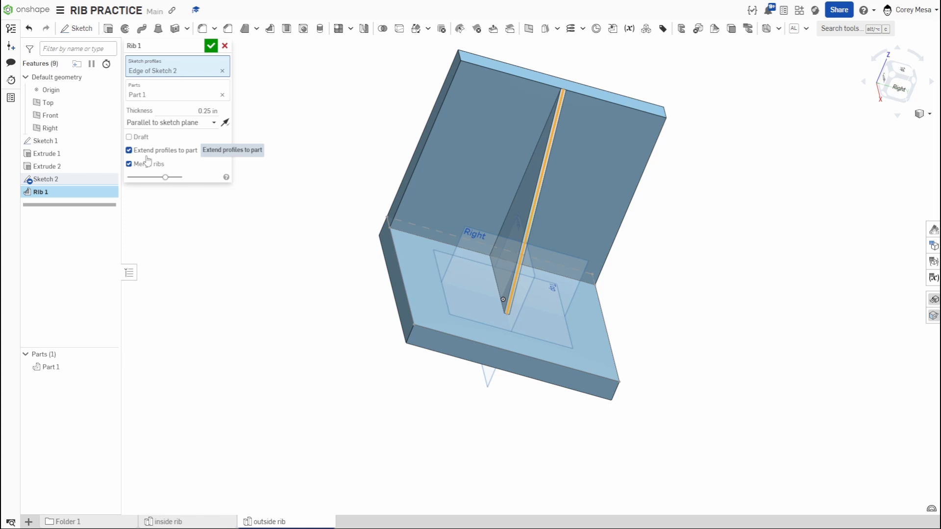
# - Extend the rib's profiles to the part and compare the rib with merging off before turning Merge ribs back on
pyautogui.click(175, 154)
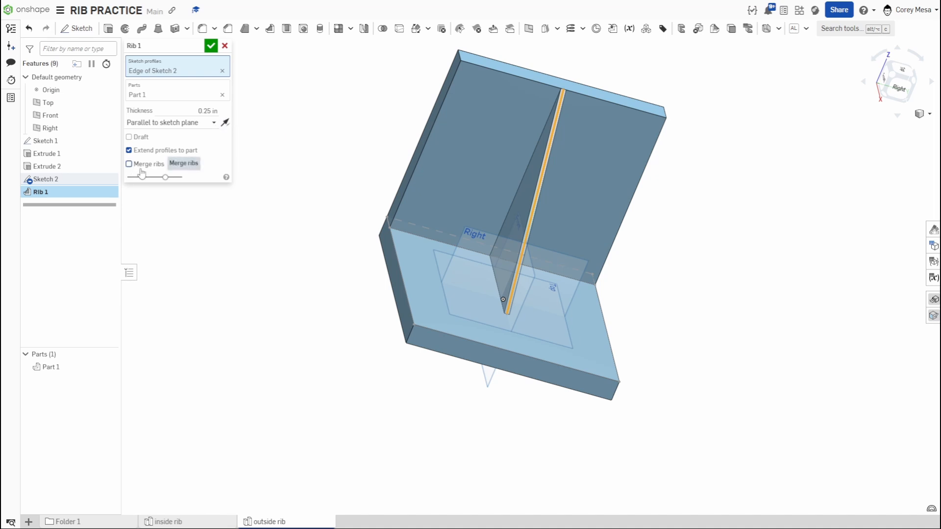
pyautogui.moveTo(418, 238); pyautogui.dragTo(469, 240, button='right')
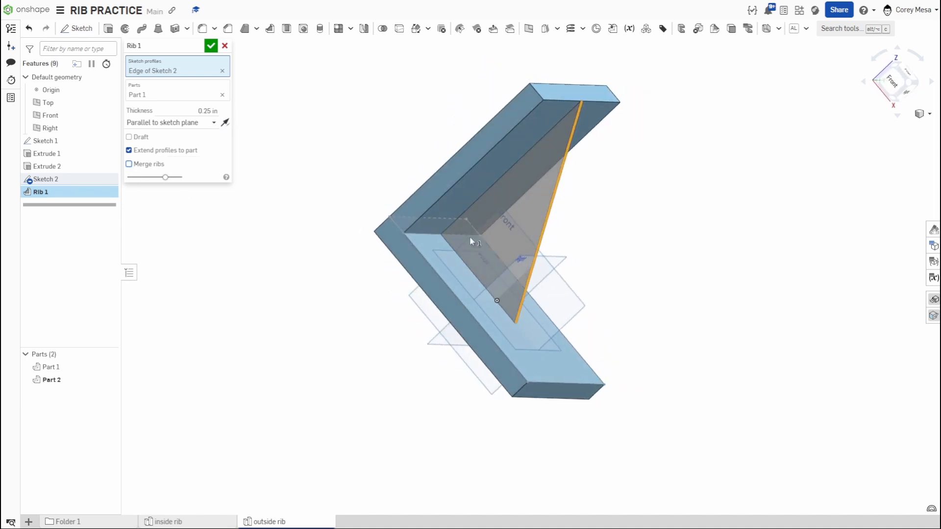
pyautogui.scroll(3, 583, 195)
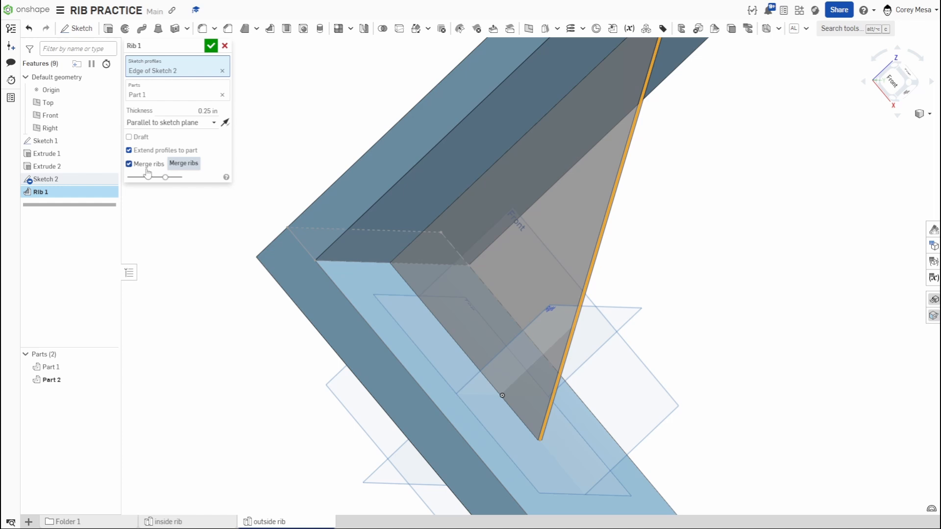
pyautogui.moveTo(523, 231); pyautogui.dragTo(823, 198, button='right')
pyautogui.moveTo(803, 201); pyautogui.dragTo(739, 212, button='right')
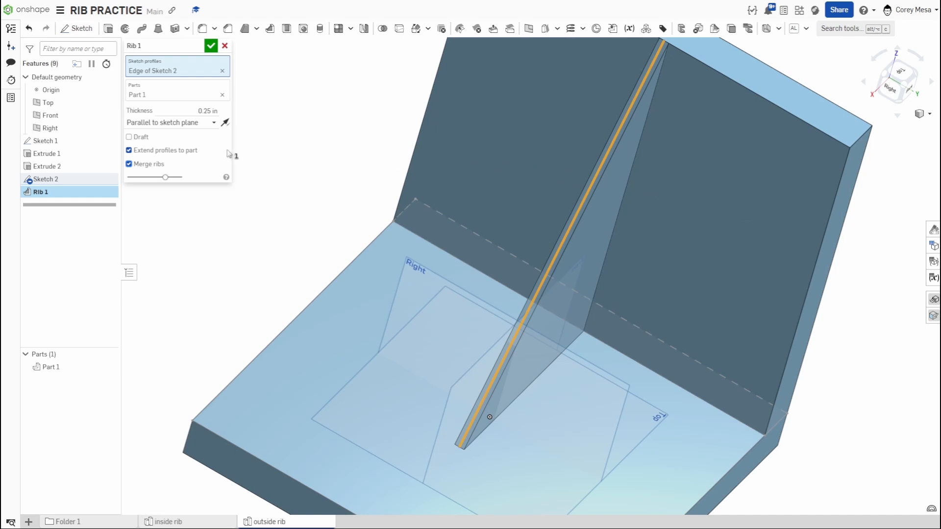
# - Enable draft on the rib and try angles up to 39 degrees, then reduce the angle to 24 degrees
pyautogui.click(139, 137)
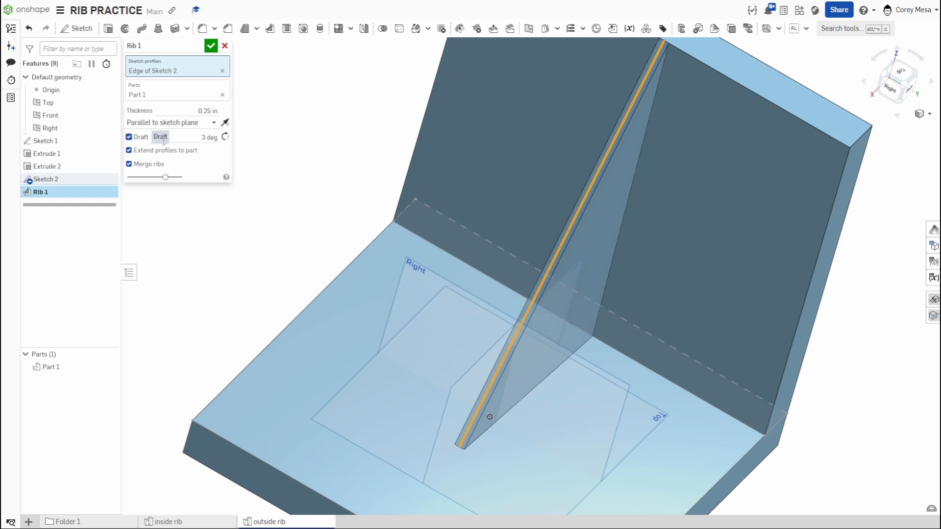
pyautogui.click(203, 139)
pyautogui.scroll(12, 204, 140)
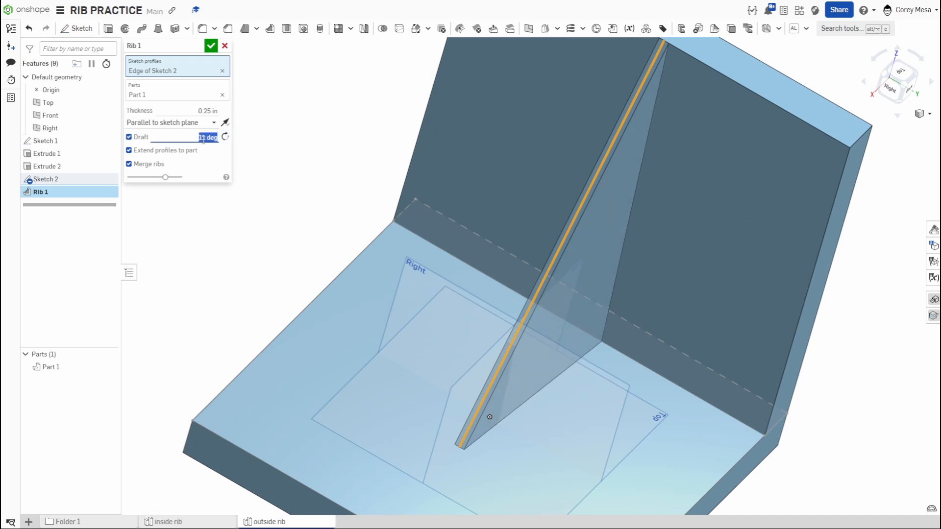
pyautogui.scroll(14, 204, 140)
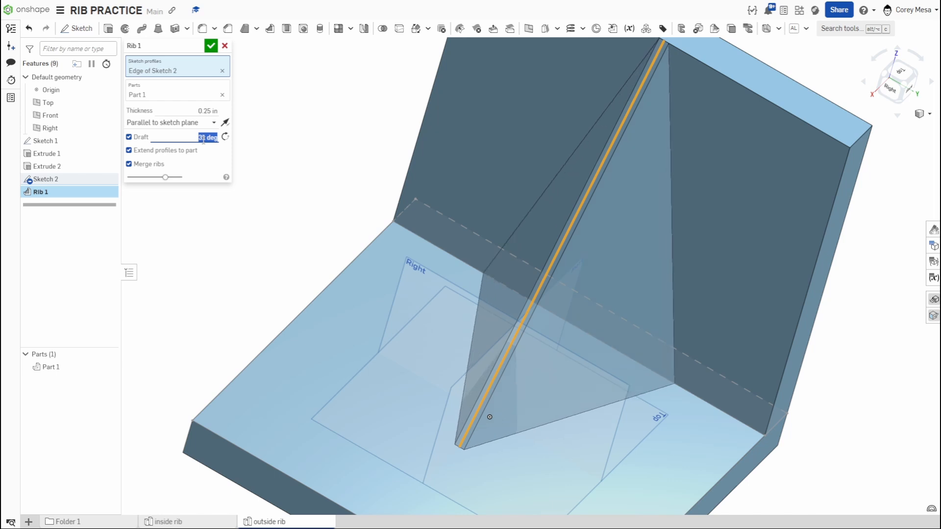
pyautogui.scroll(5, 204, 139)
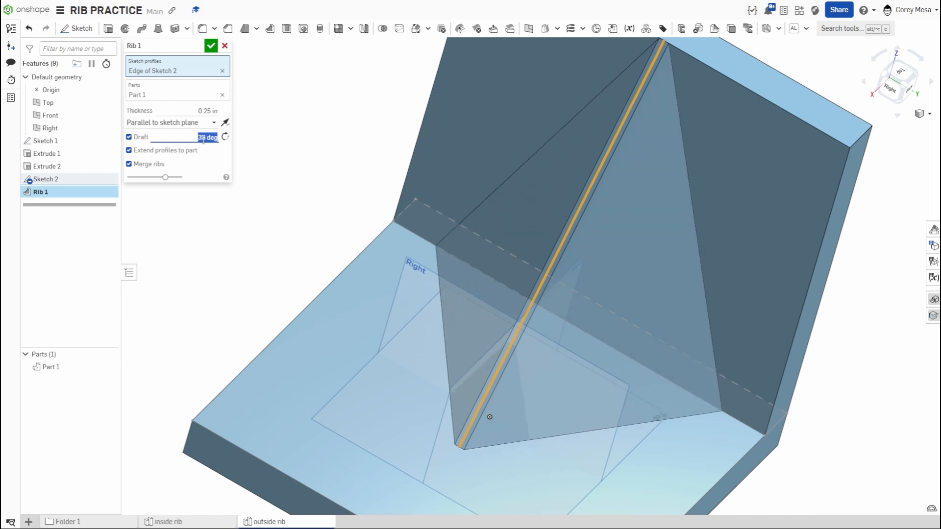
pyautogui.scroll(3, 203, 140)
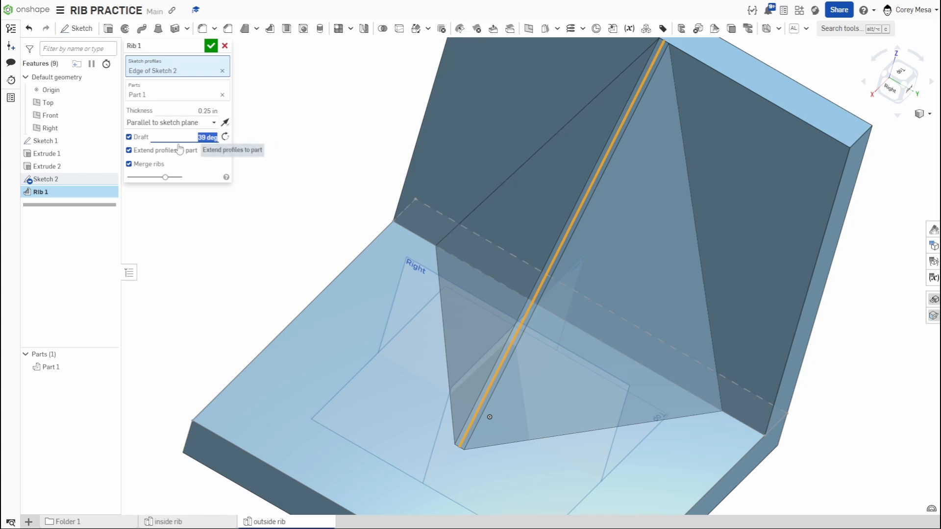
pyautogui.scroll(-11, 189, 139)
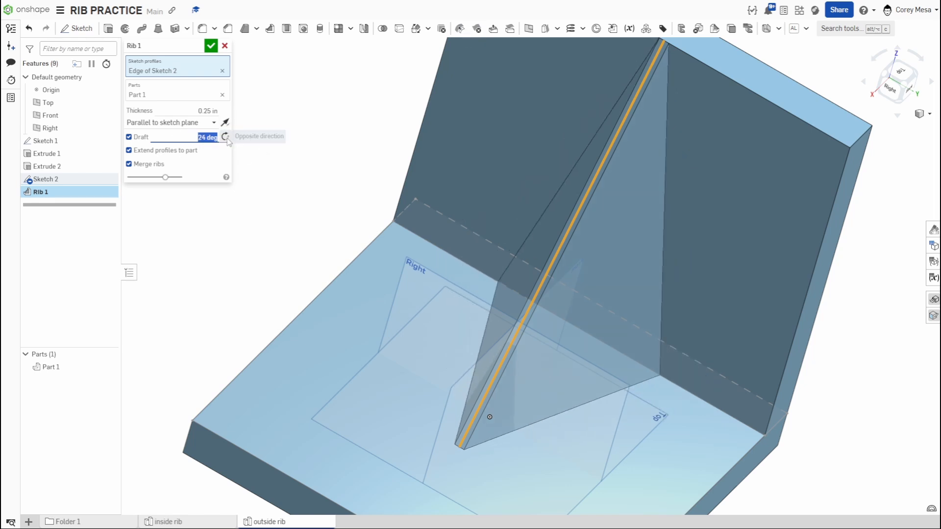
# - Try the rib's draft in the opposite direction and lower its angle to 5 degrees
pyautogui.moveTo(567, 348); pyautogui.dragTo(511, 332, button='right')
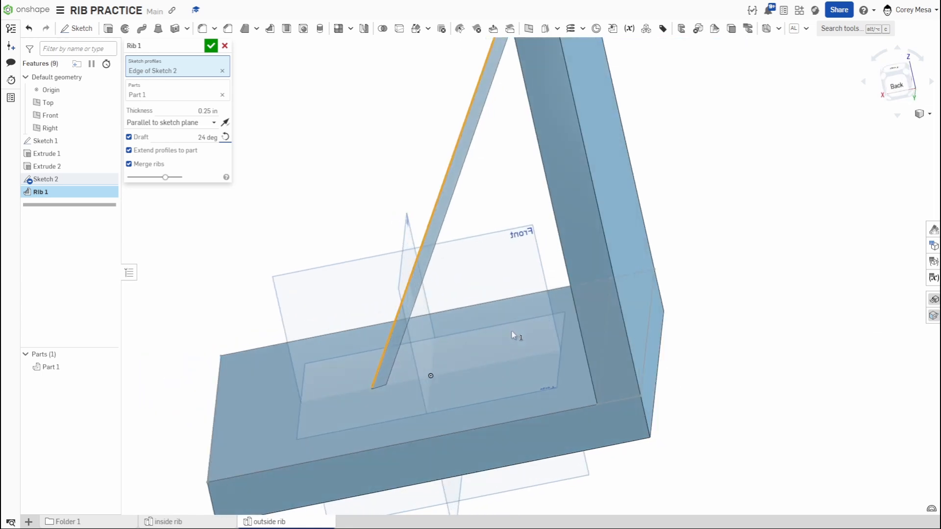
pyautogui.click(204, 137)
pyautogui.scroll(-1, 204, 138)
pyautogui.scroll(-18, 204, 138)
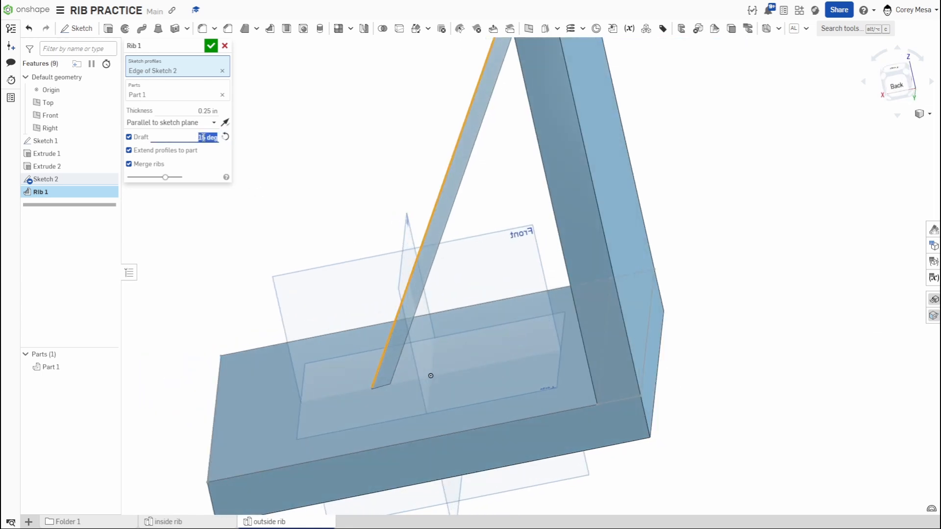
pyautogui.moveTo(437, 277); pyautogui.dragTo(467, 319, button='right')
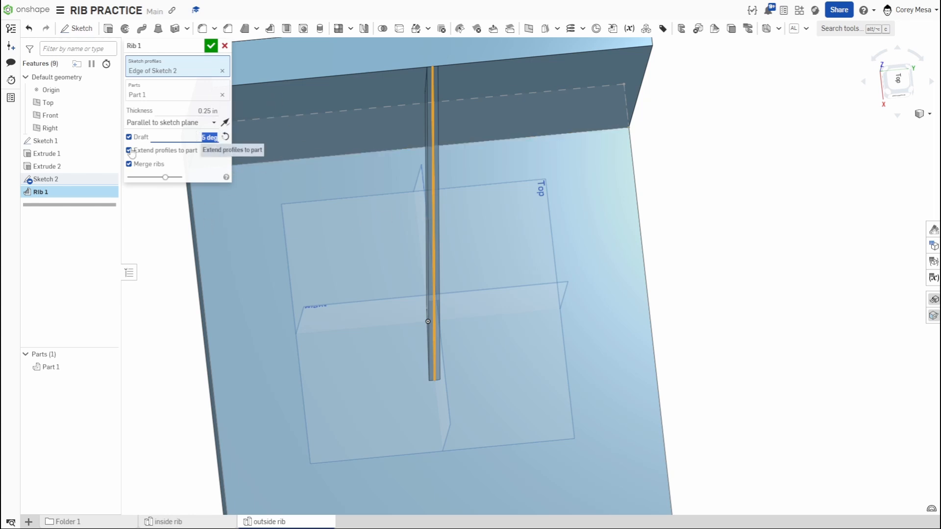
# - Turn off the rib's draft and accept the rib
pyautogui.click(147, 139)
pyautogui.click(210, 45)
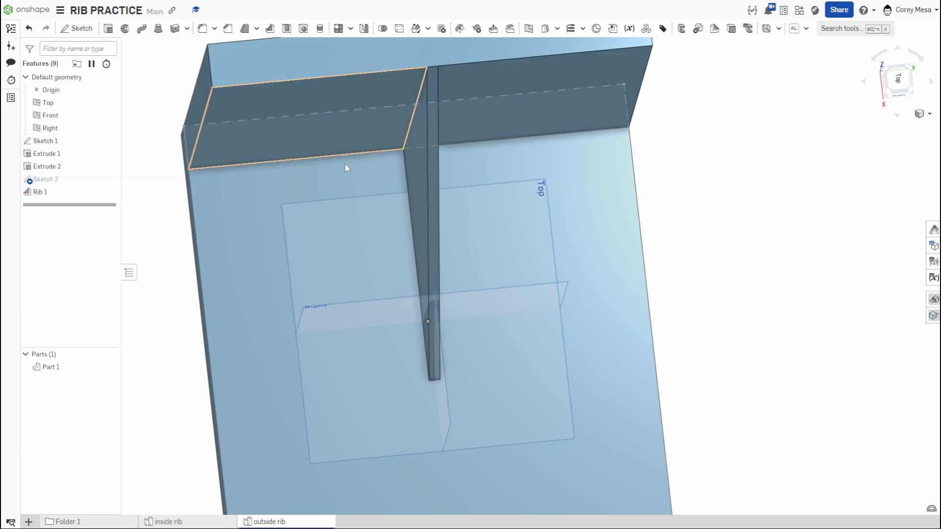
pyautogui.moveTo(576, 260); pyautogui.dragTo(575, 207, button='right')
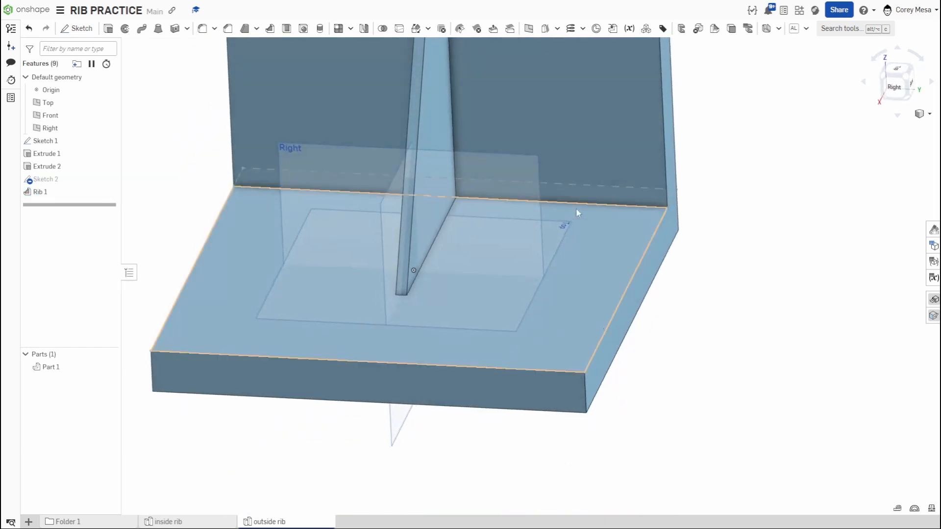
# - Examine the finished outside rib between the bracket's wall and base from several angles
pyautogui.moveTo(583, 227); pyautogui.dragTo(856, 449, button='middle')
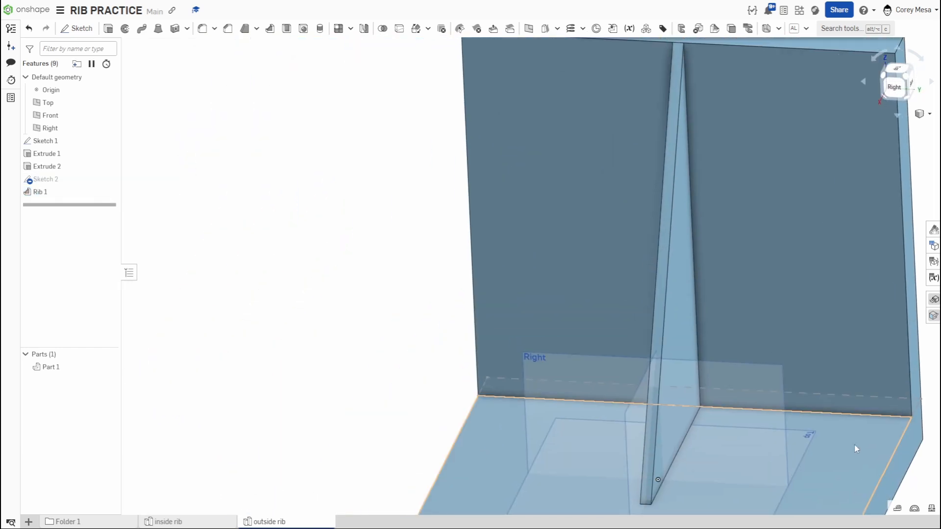
pyautogui.scroll(-1, 701, 414)
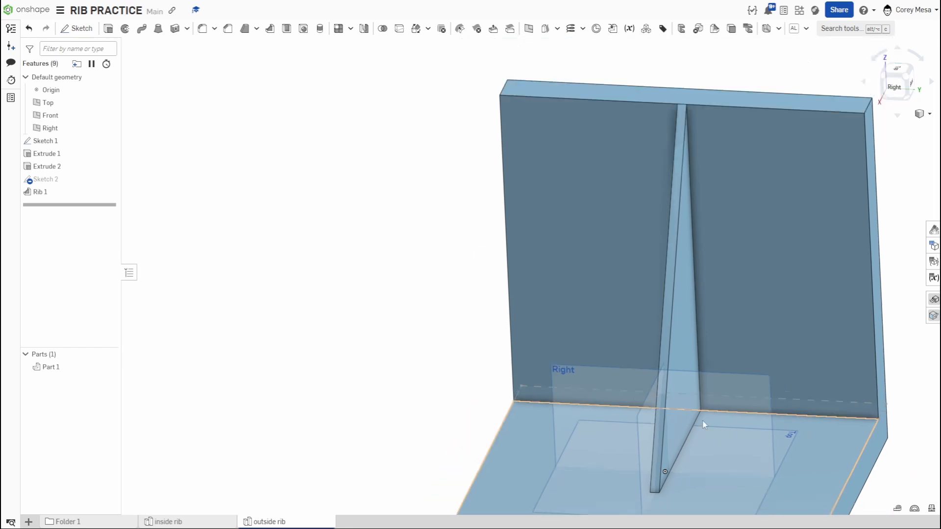
pyautogui.moveTo(702, 413); pyautogui.dragTo(692, 356, button='middle')
pyautogui.scroll(-2, 692, 356)
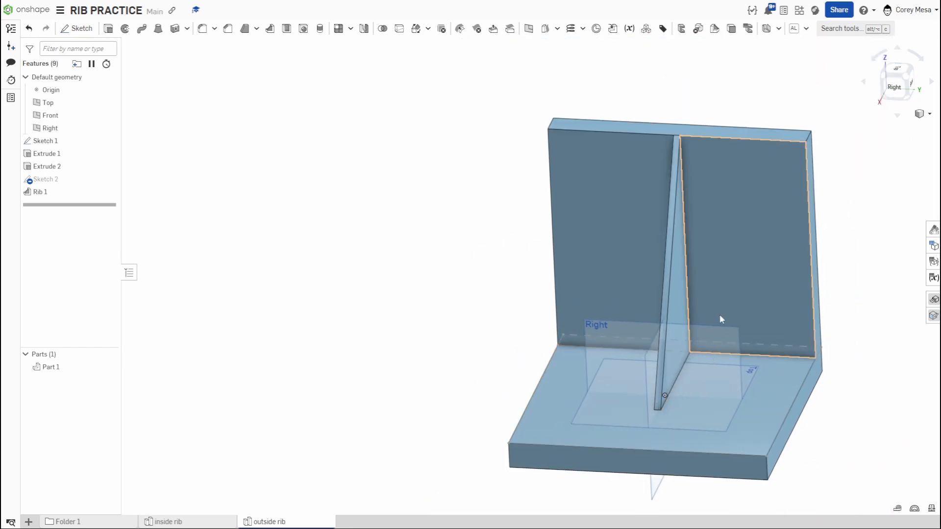
pyautogui.moveTo(720, 316); pyautogui.dragTo(765, 335, button='right')
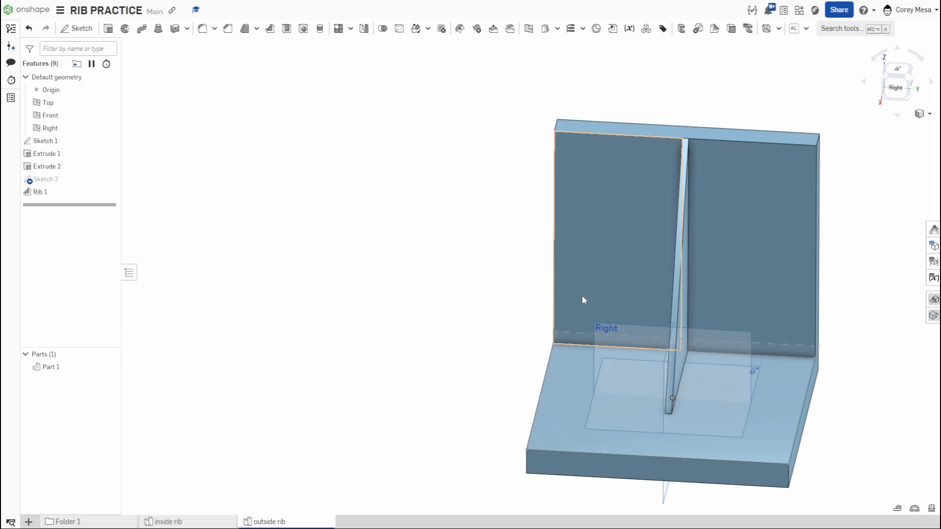
pyautogui.moveTo(601, 372); pyautogui.dragTo(682, 363, button='right')
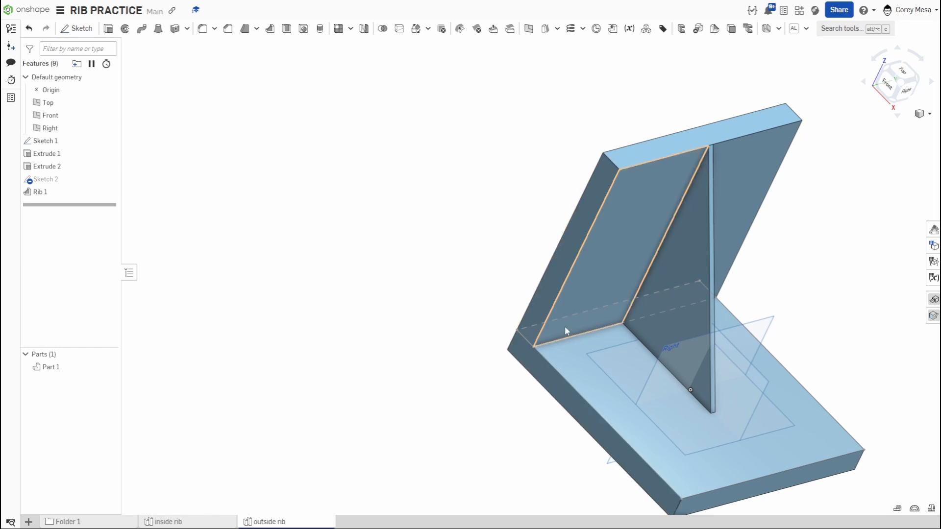
pyautogui.moveTo(700, 342); pyautogui.dragTo(613, 304, button='middle')
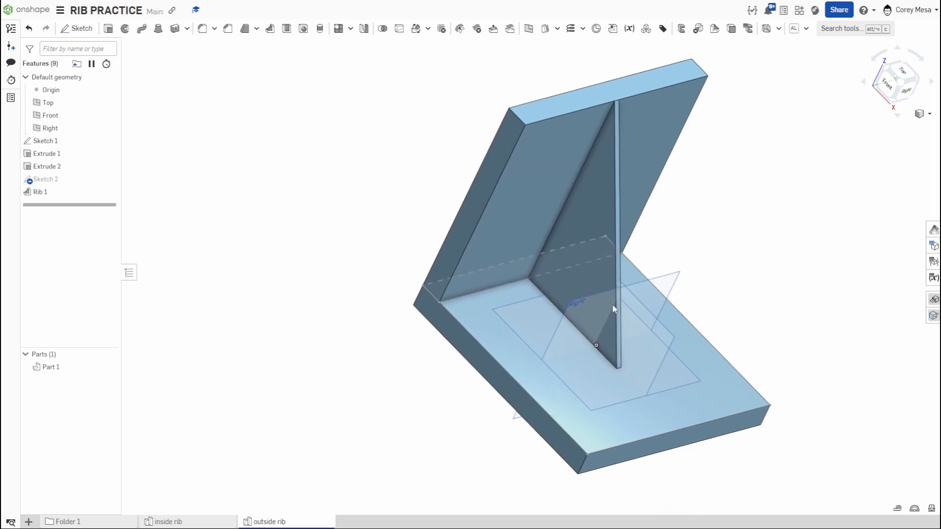
pyautogui.moveTo(717, 323); pyautogui.dragTo(665, 314, button='right')
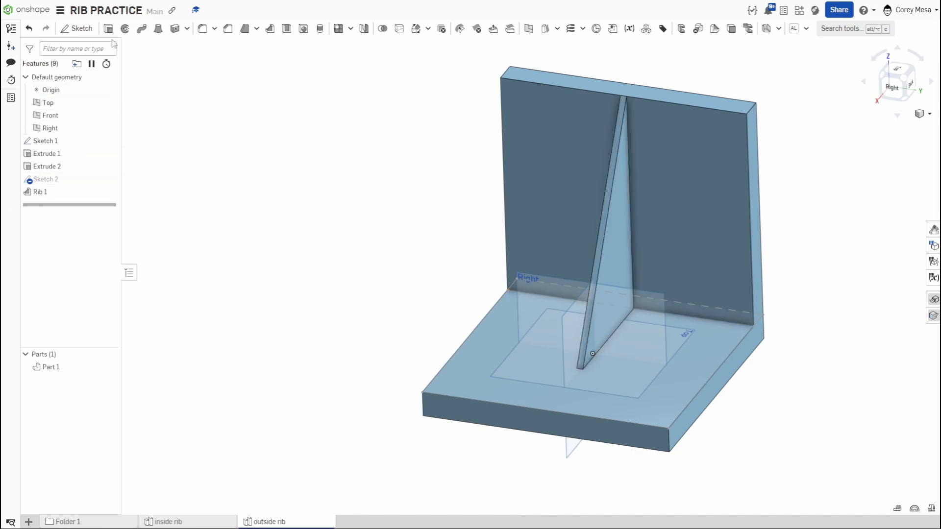
pyautogui.moveTo(437, 229); pyautogui.dragTo(477, 232, button='right')
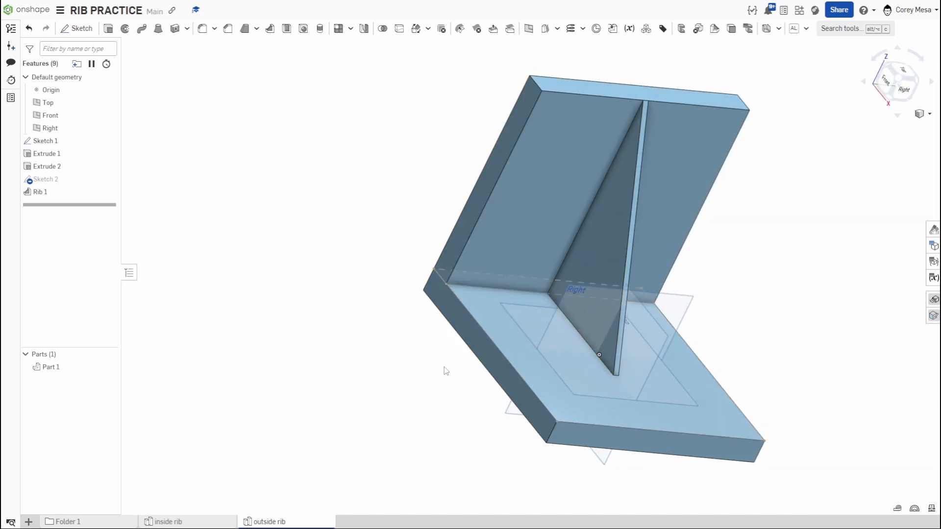
pyautogui.moveTo(790, 390); pyautogui.dragTo(717, 360, button='right')
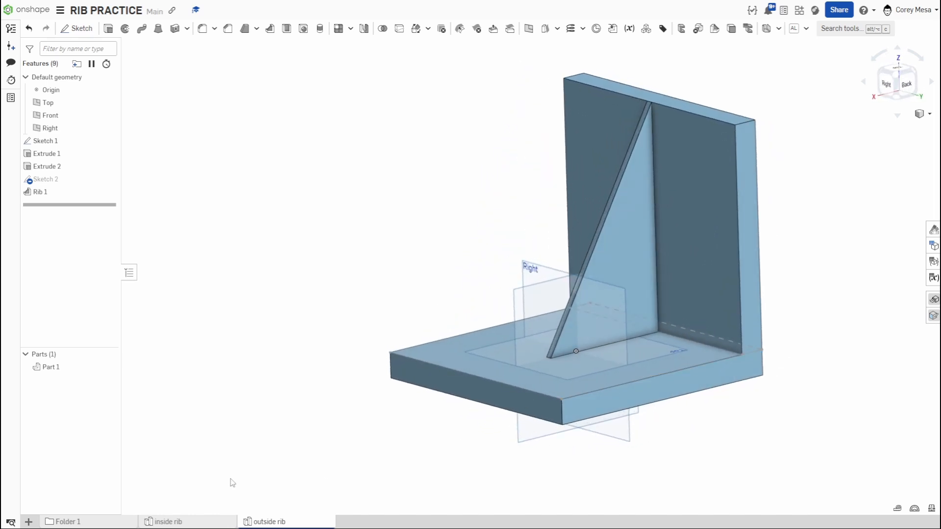
# - Switch to the inside rib part studio and examine the crossing ribs inside the hollow box
pyautogui.click(196, 523)
pyautogui.moveTo(463, 274); pyautogui.dragTo(513, 271, button='right')
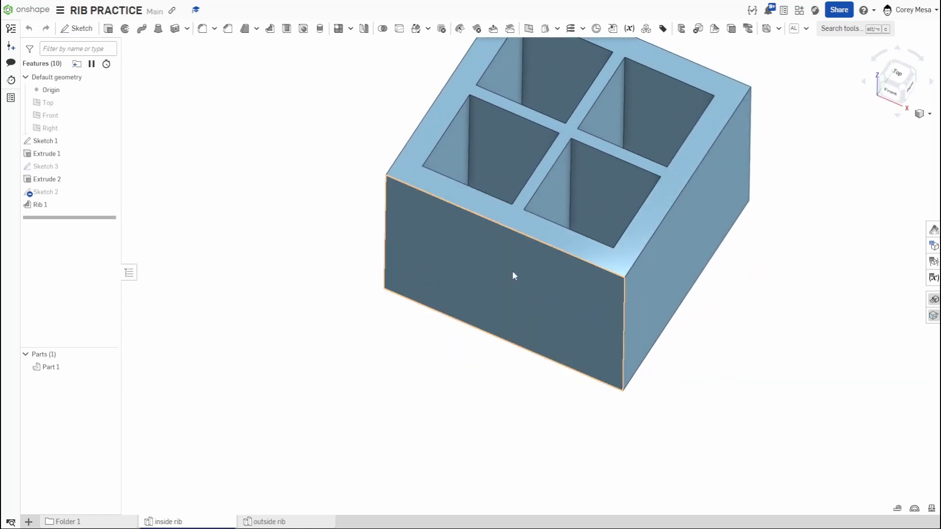
pyautogui.moveTo(627, 196); pyautogui.dragTo(607, 254, button='right')
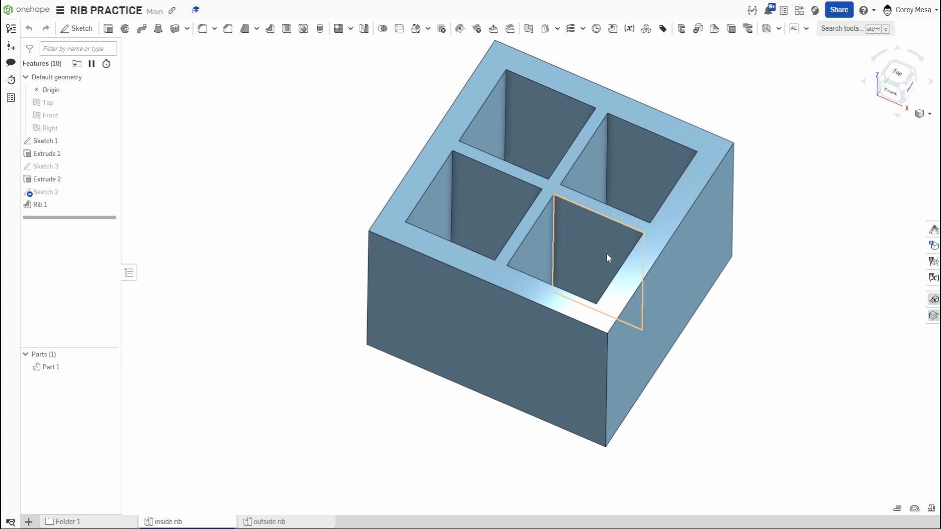